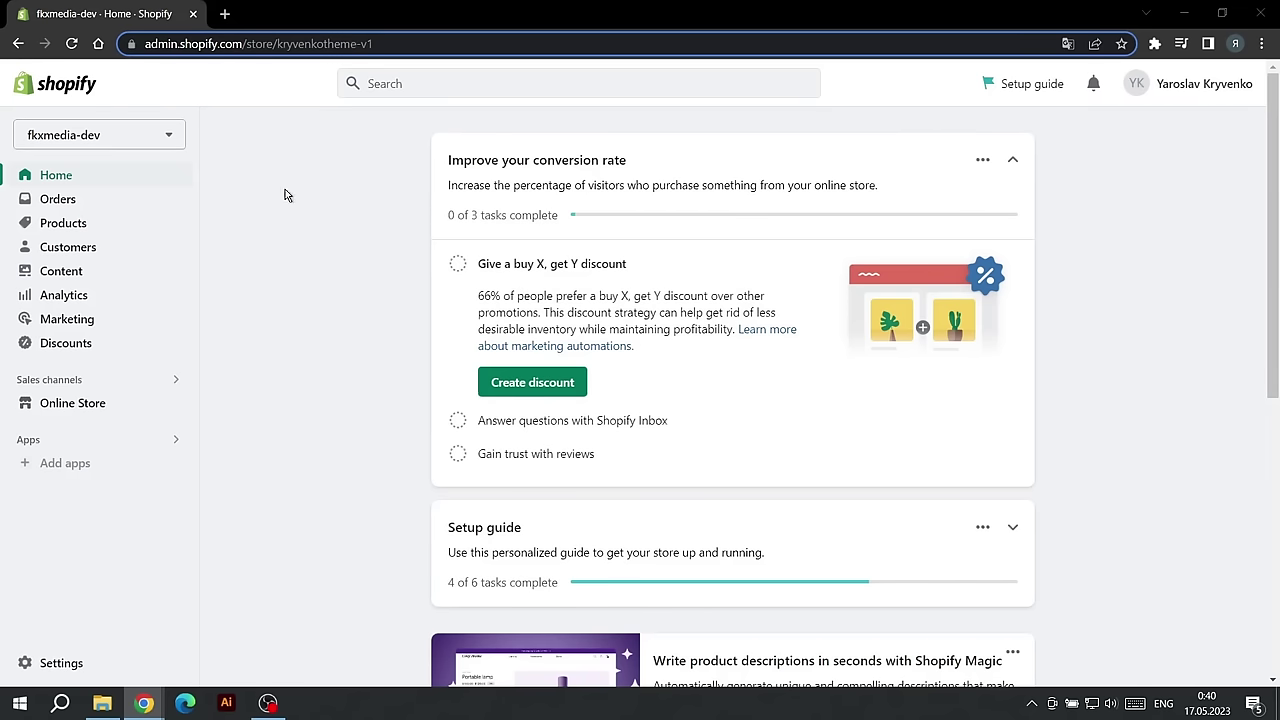
# Step: Go to the Online Store theme library
pyautogui.click(86, 410)
pyautogui.click(86, 428)
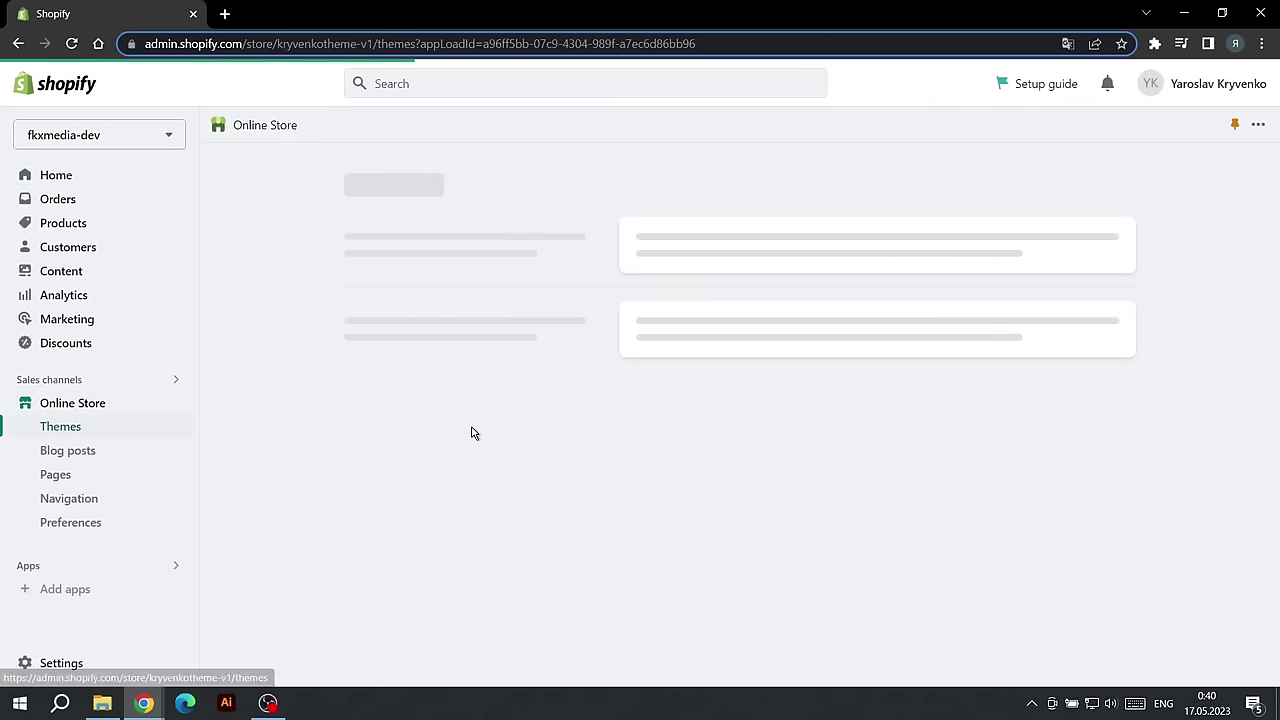
pyautogui.scroll(-2, 482, 430)
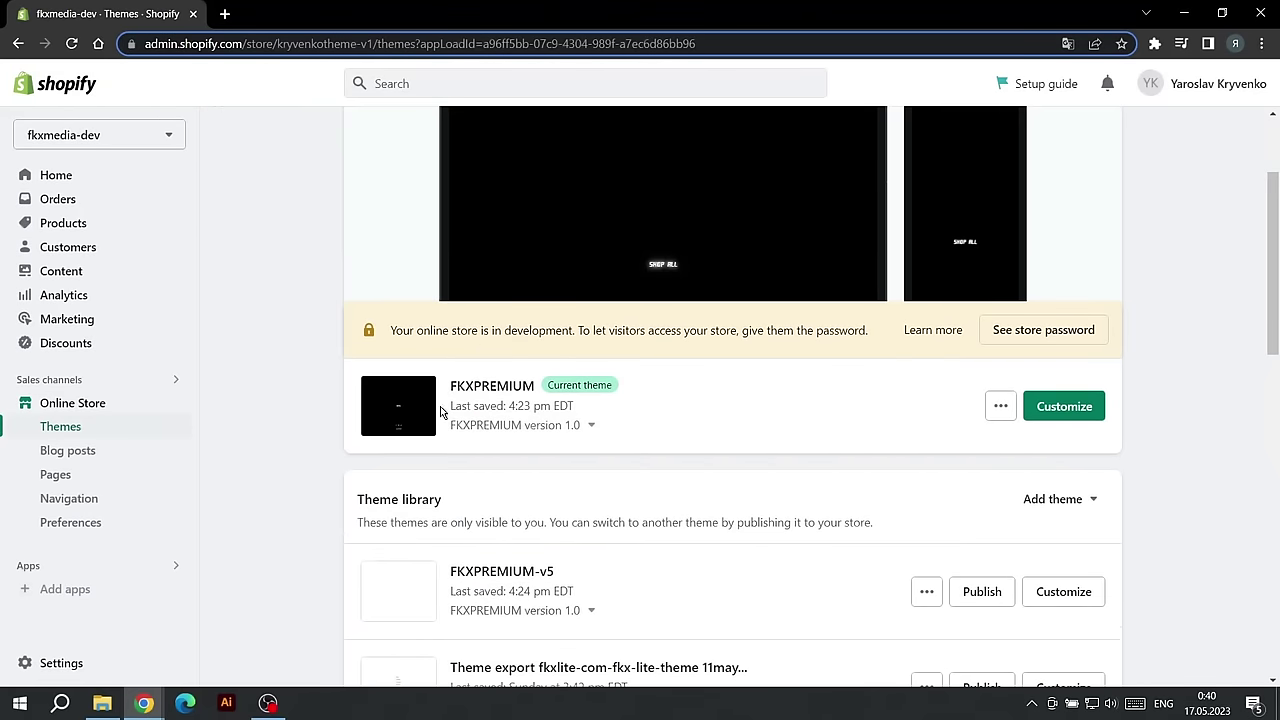
pyautogui.scroll(-1, 470, 420)
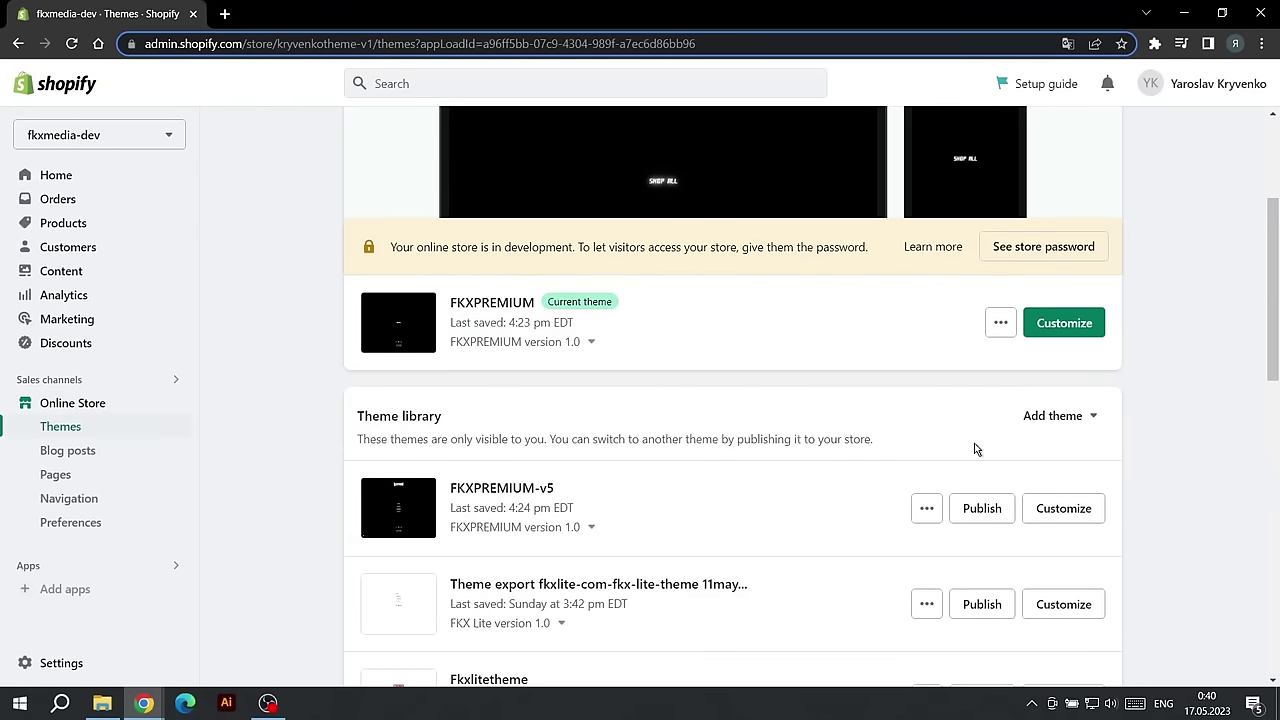
# Step: Upload FKXPREMIUM-TUTORIAL.zip as a new theme and start customizing Fkxpremium-tutorial
pyautogui.click(1050, 420)
pyautogui.click(1054, 515)
pyautogui.moveTo(866, 247); pyautogui.dragTo(800, 383)
pyautogui.click(840, 500)
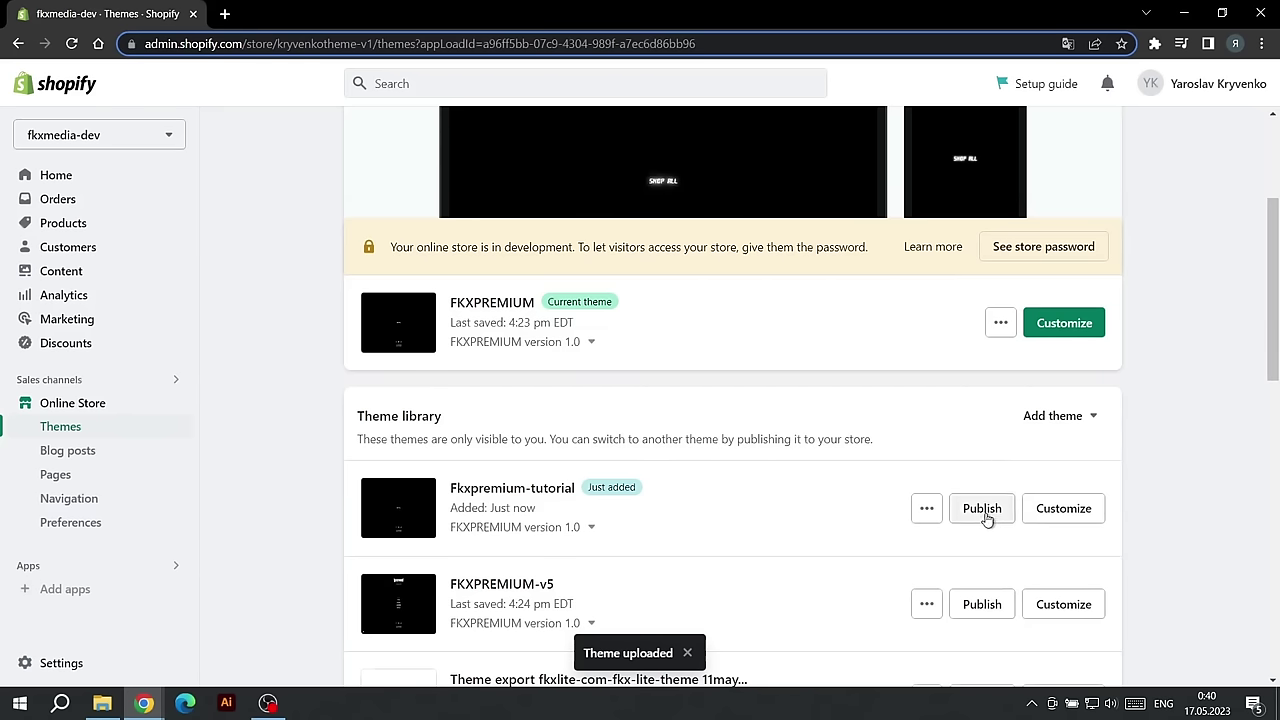
pyautogui.click(1066, 512)
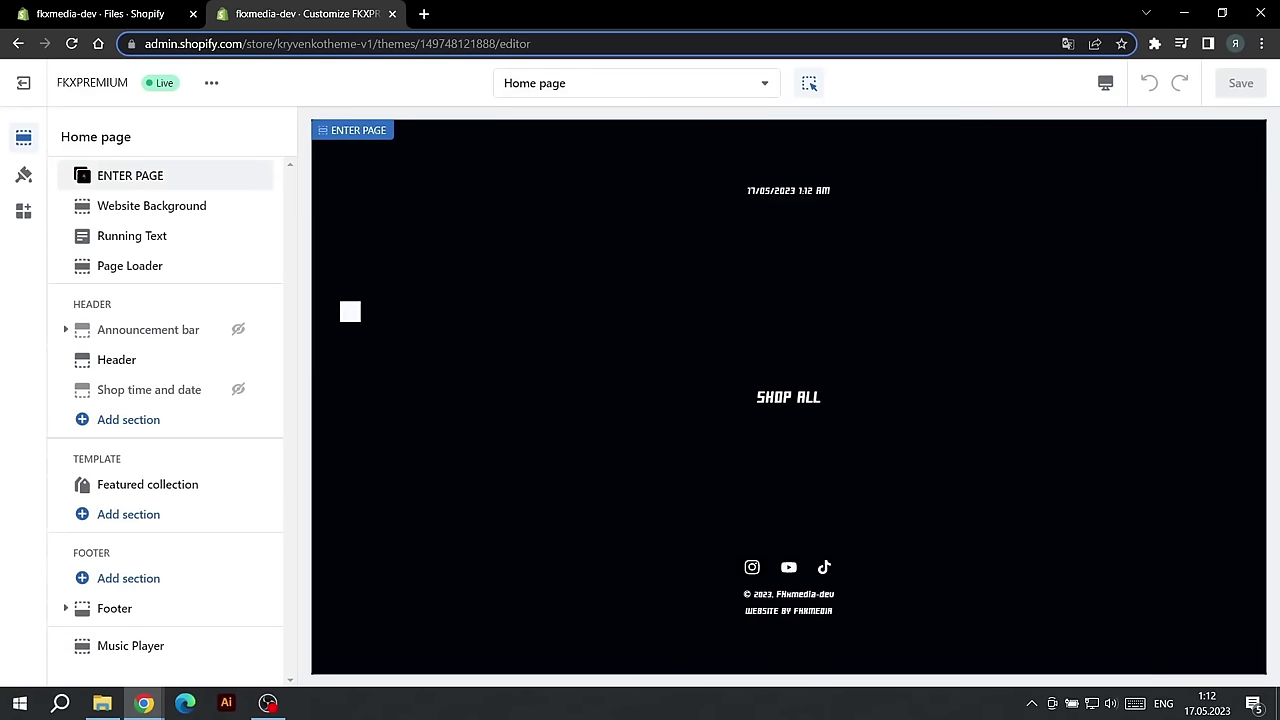
# Step: In ENTER PAGE settings, turn Show Enter Page off and back on
pyautogui.click(155, 183)
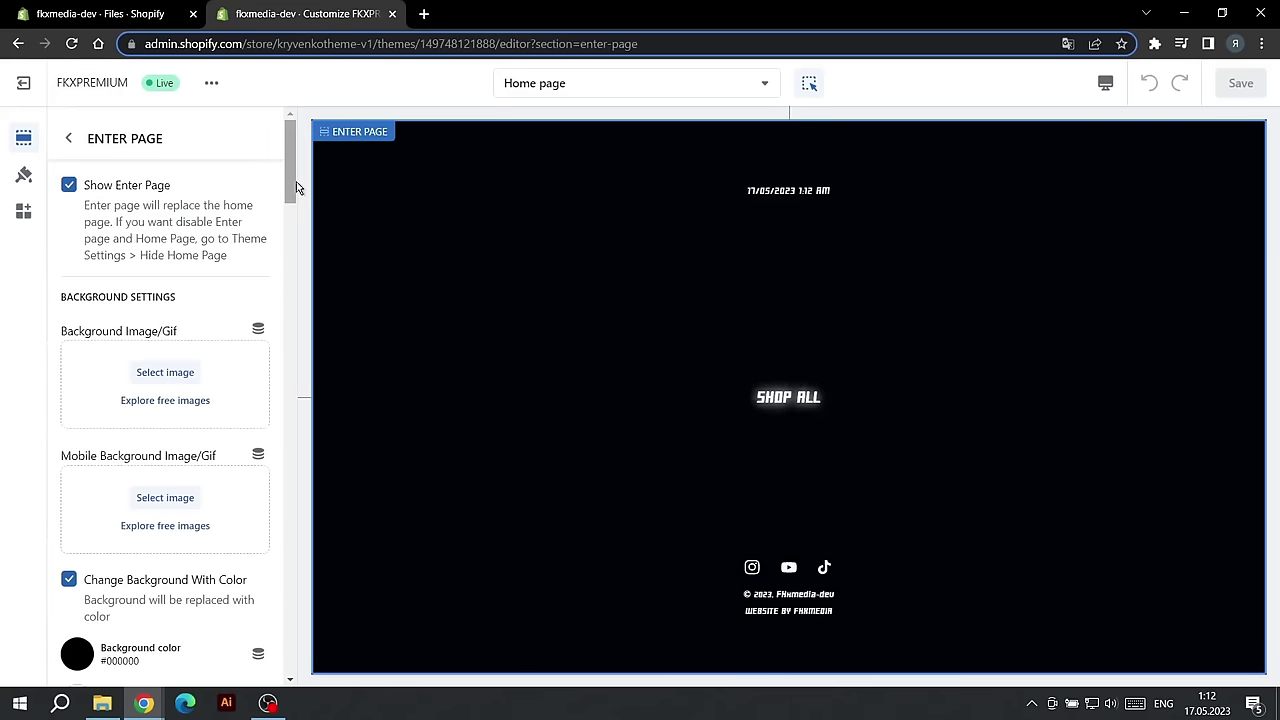
pyautogui.click(128, 189)
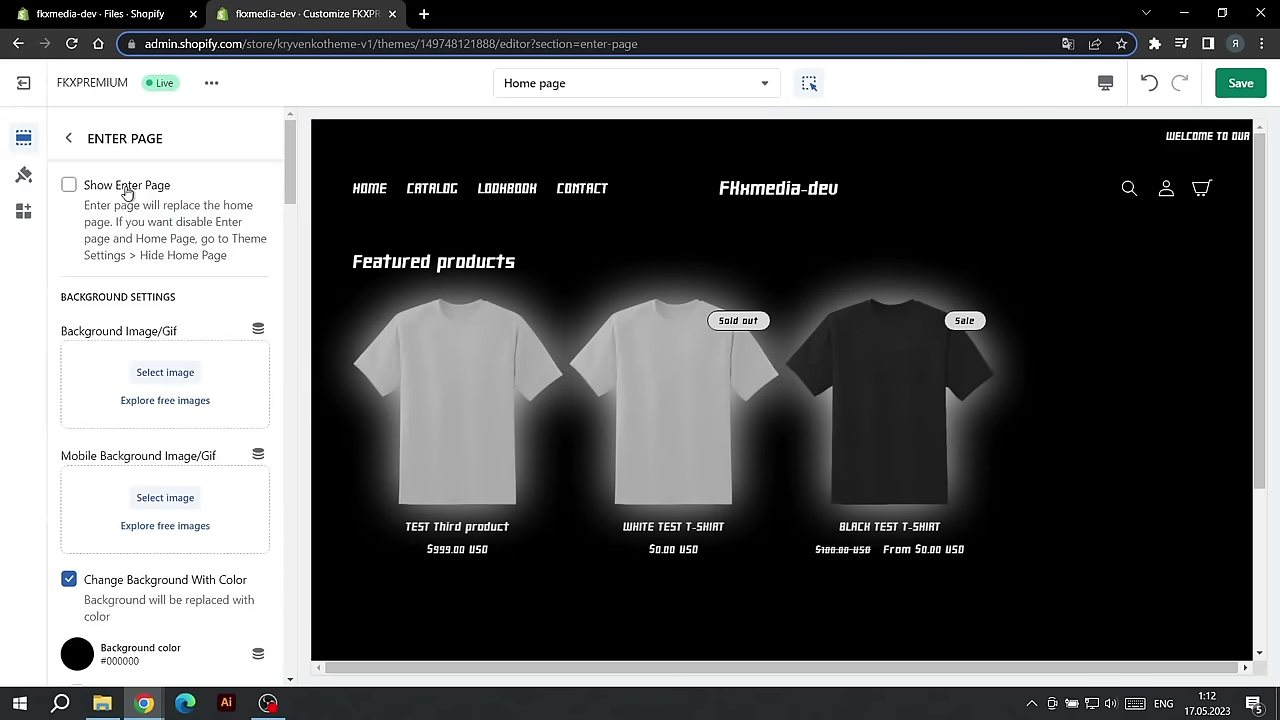
pyautogui.click(130, 190)
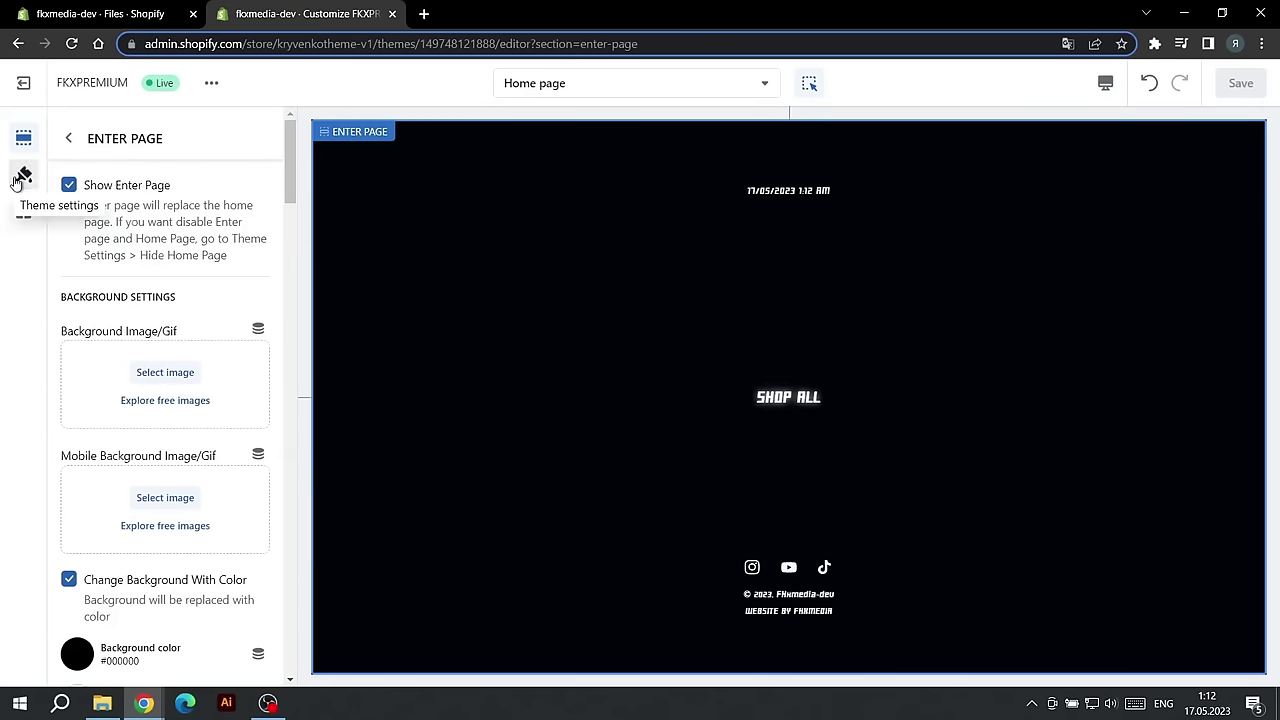
pyautogui.click(23, 176)
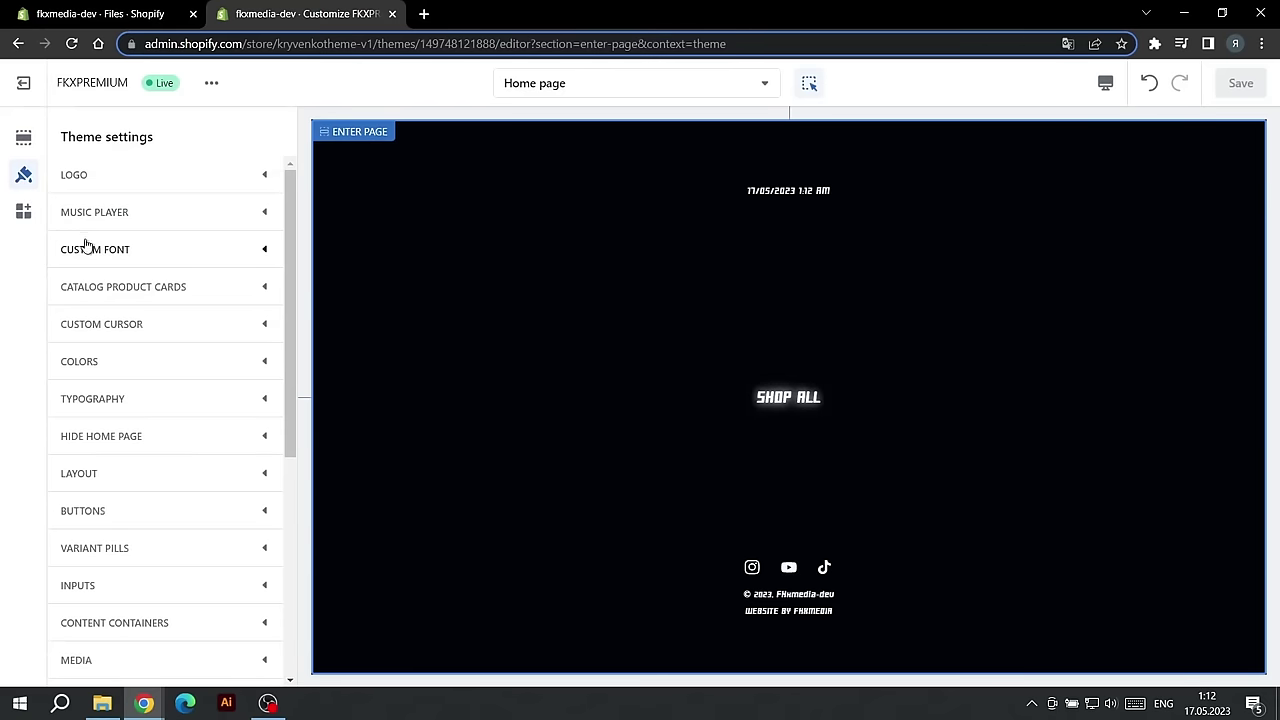
pyautogui.click(107, 440)
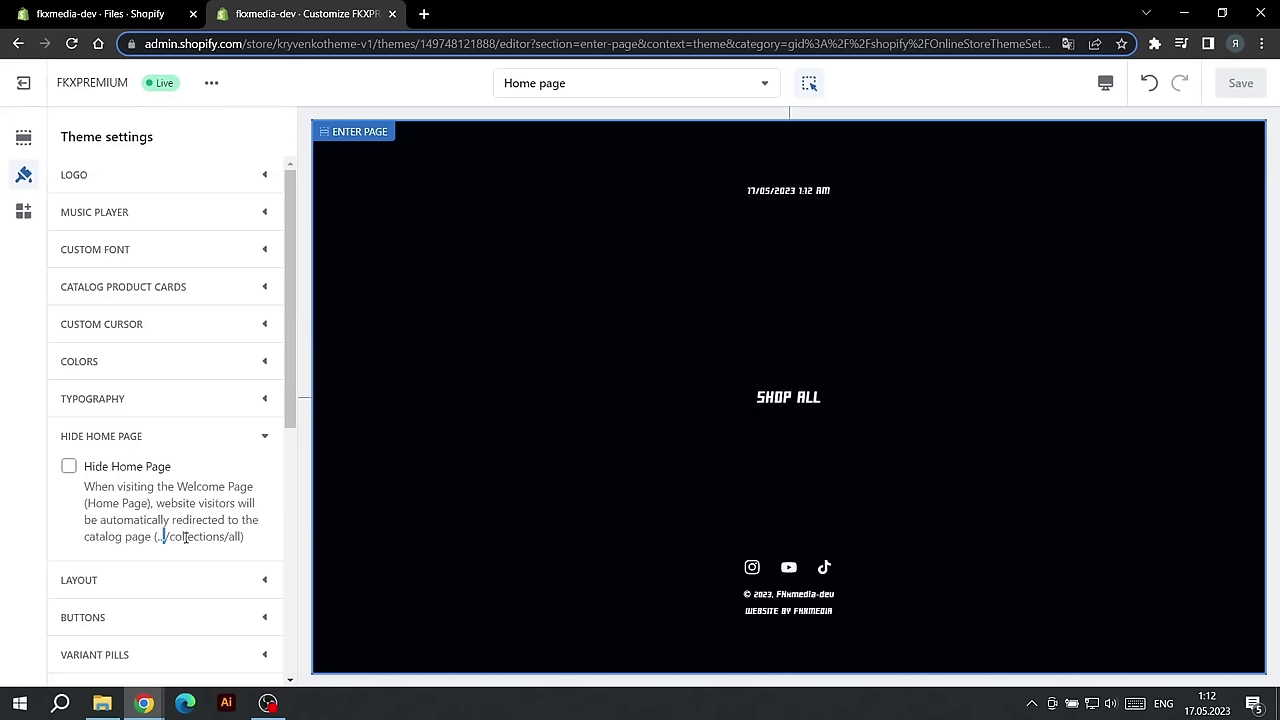
pyautogui.moveTo(185, 538); pyautogui.dragTo(246, 538)
pyautogui.click(238, 537)
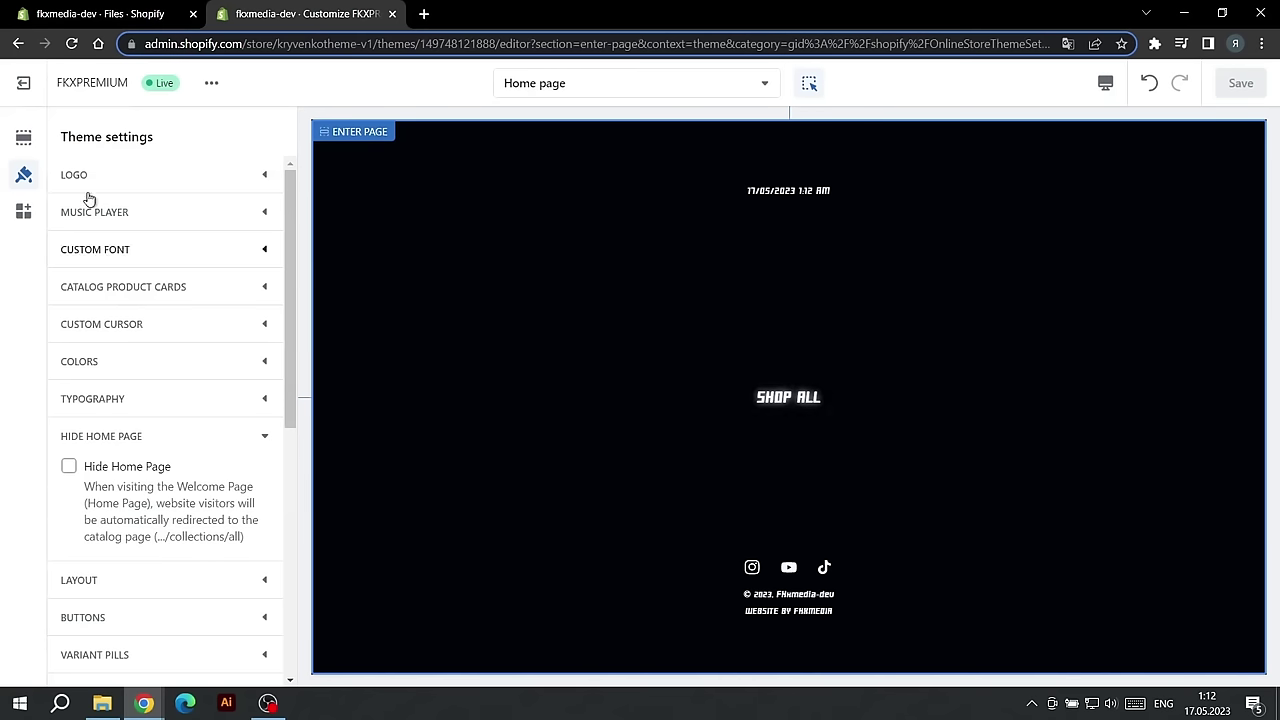
pyautogui.click(24, 140)
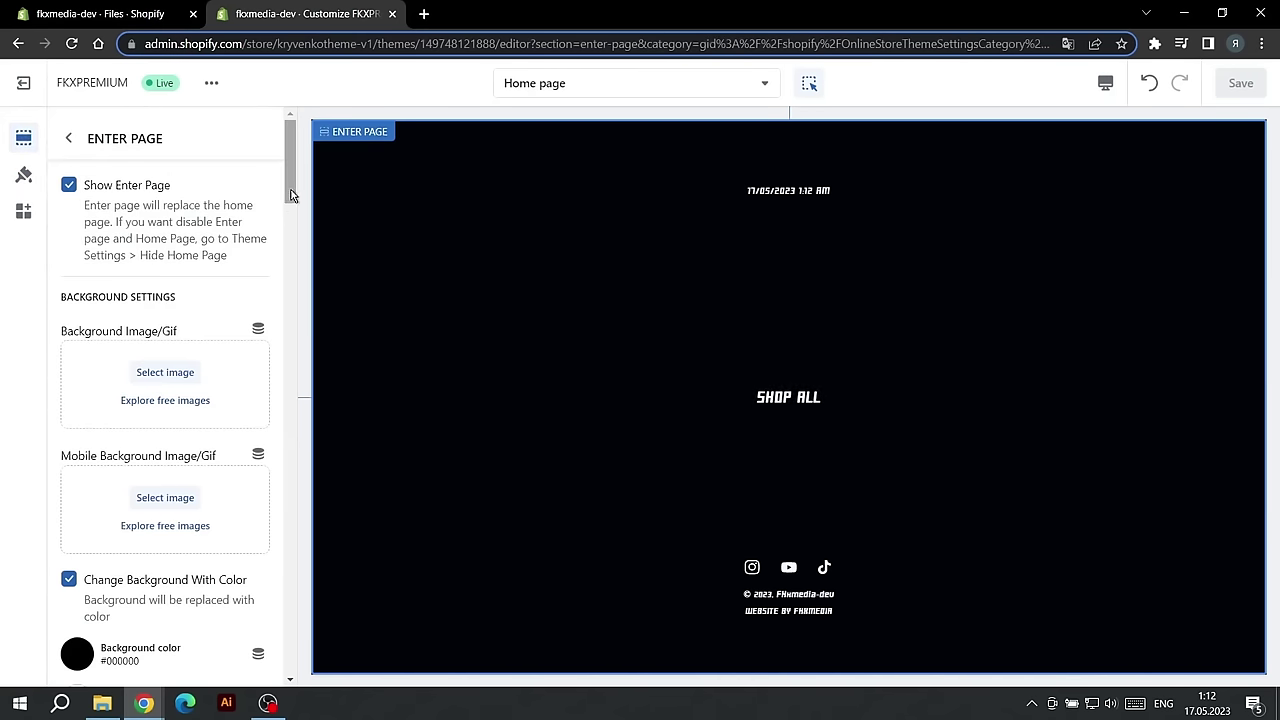
pyautogui.scroll(-3, 286, 200)
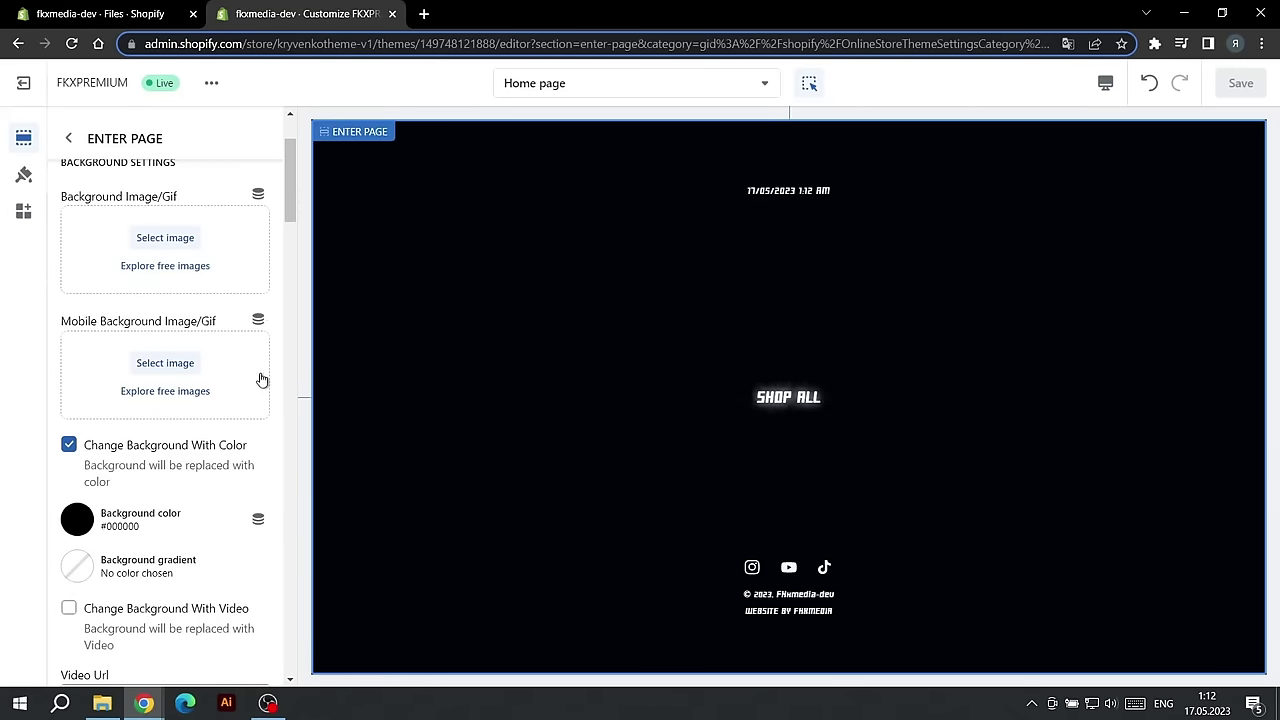
pyautogui.click(255, 238)
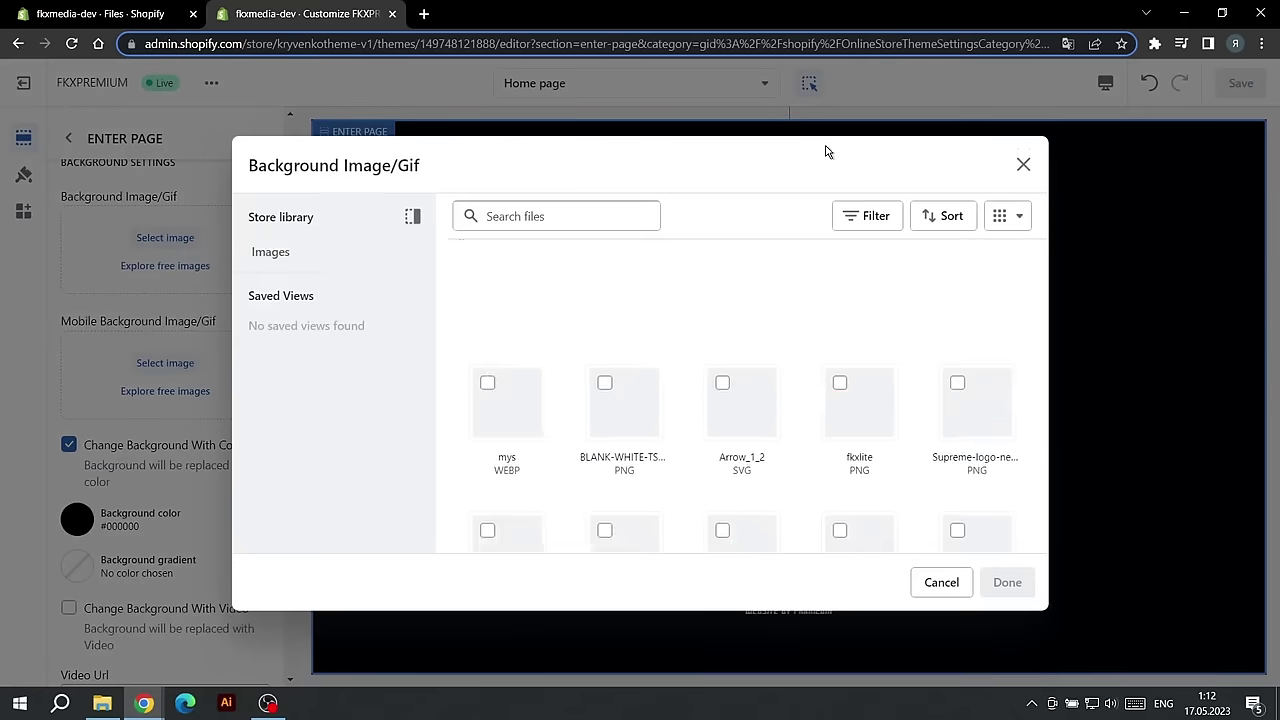
pyautogui.click(1024, 167)
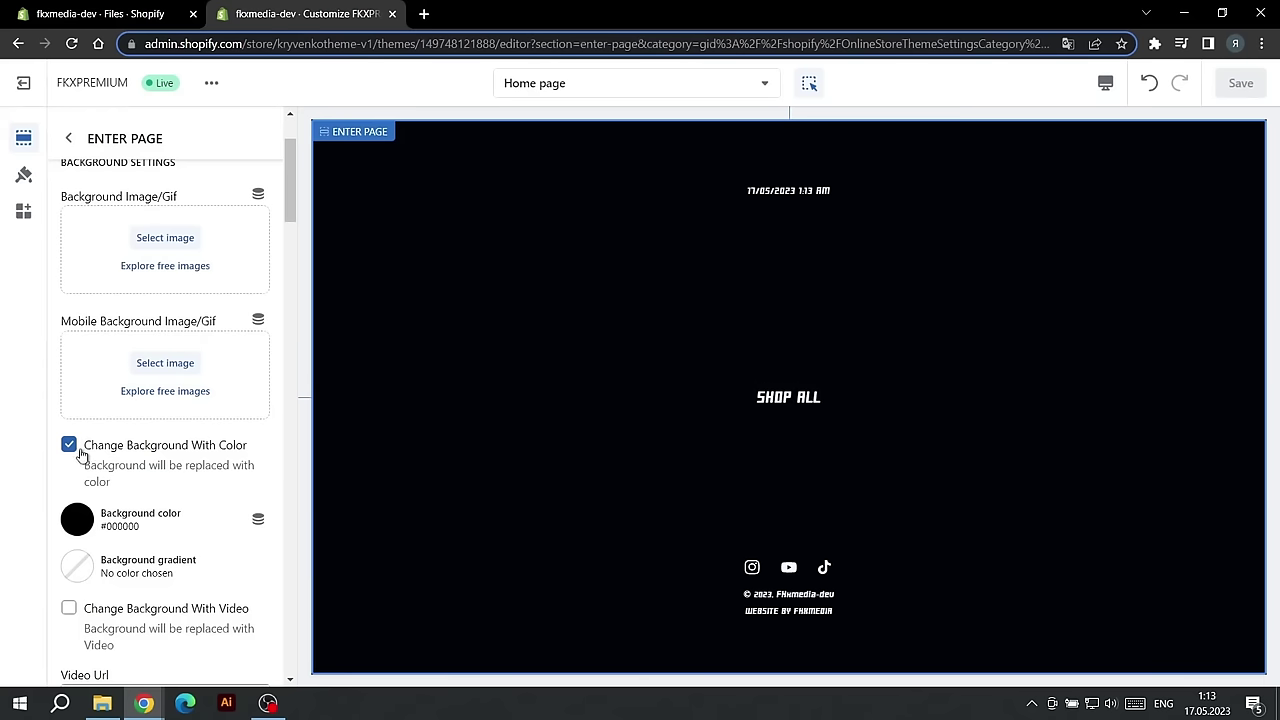
# Step: Delete the 000000 Background color hex so the enter page background becomes Transparent
pyautogui.scroll(-1, 90, 518)
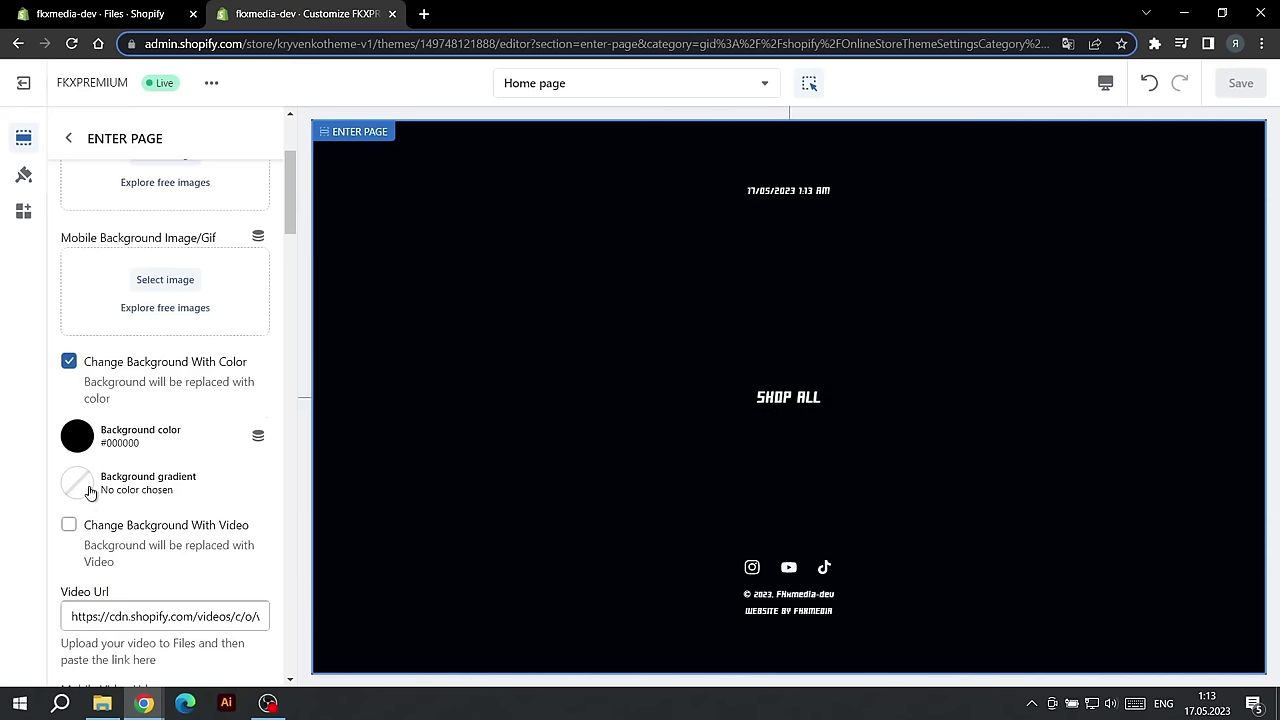
pyautogui.click(80, 438)
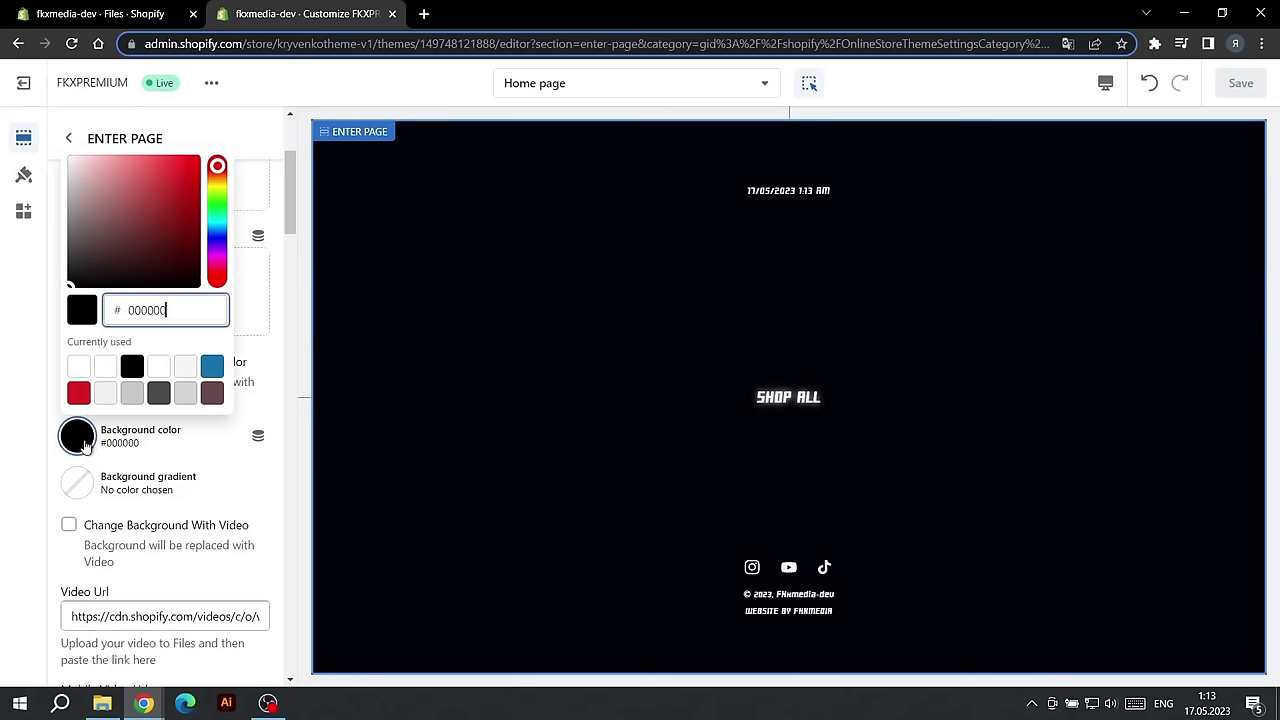
pyautogui.click(227, 461)
pyautogui.click(76, 484)
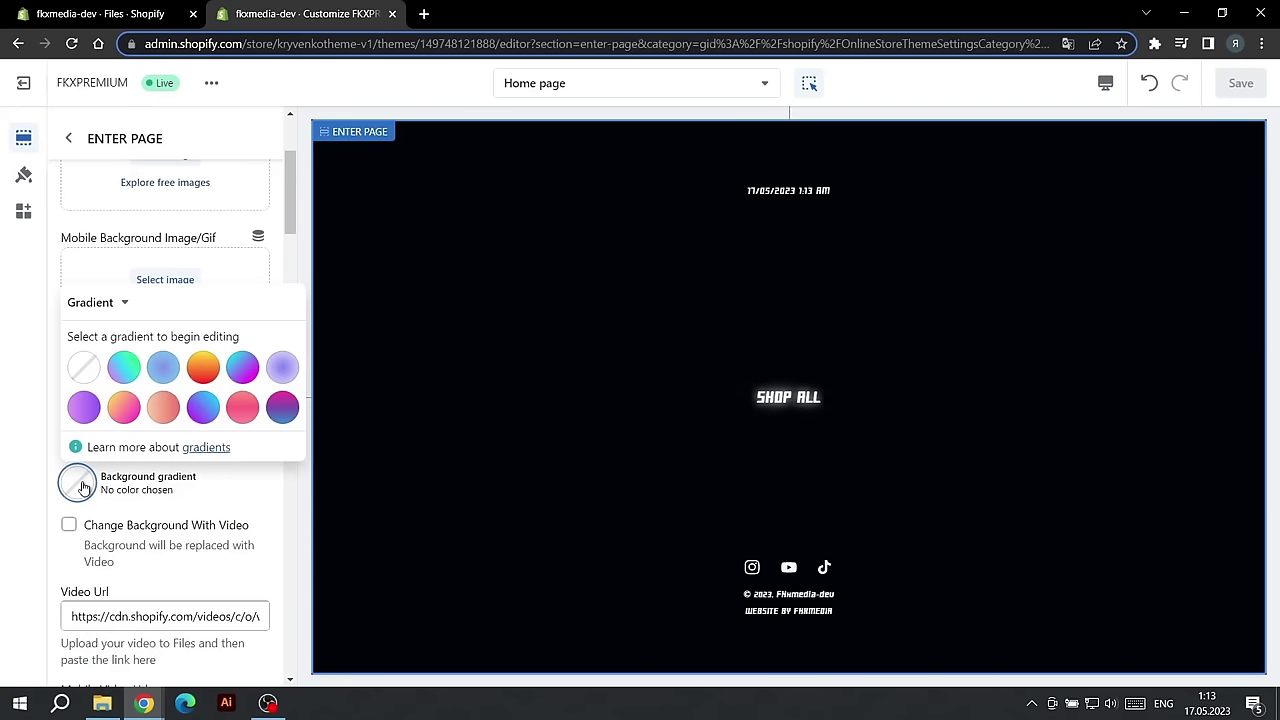
pyautogui.click(262, 484)
pyautogui.click(90, 447)
pyautogui.moveTo(176, 320); pyautogui.dragTo(111, 314)
pyautogui.press('BackSpace')
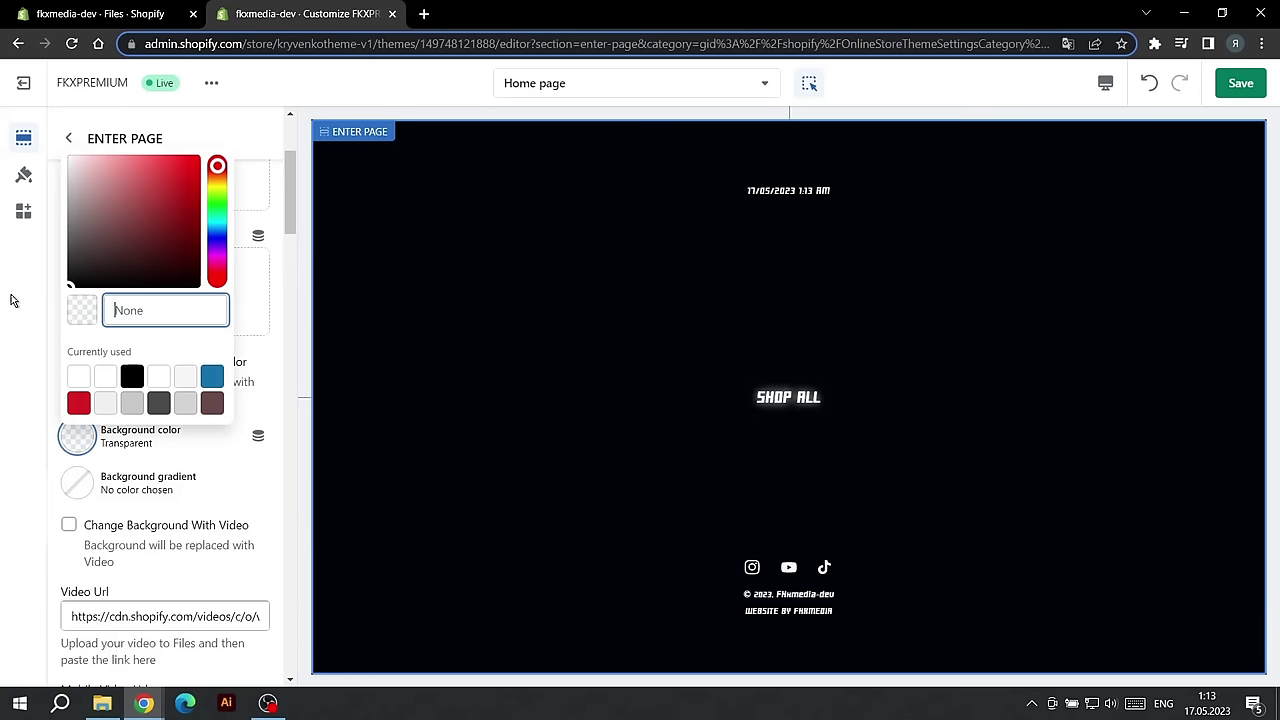
pyautogui.click(26, 368)
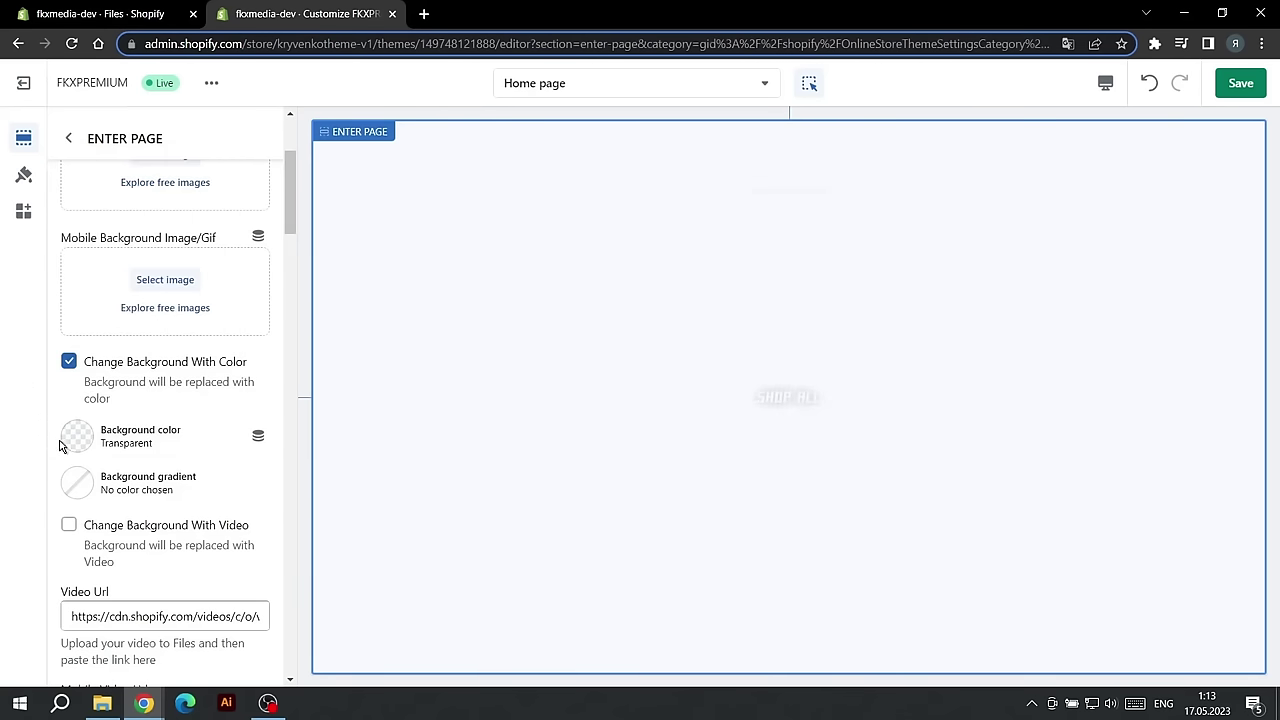
# Step: Switch to the Files - Shopify tab to view the uploaded media
pyautogui.scroll(-1, 60, 447)
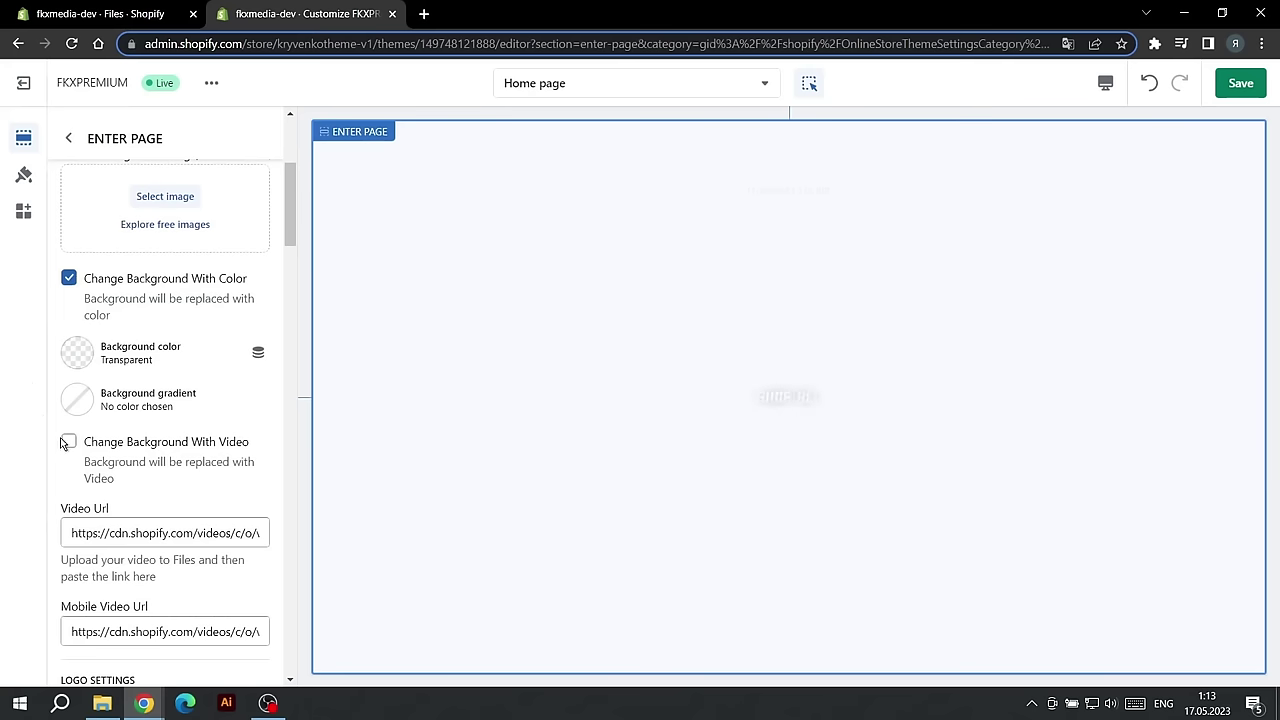
pyautogui.scroll(-1, 62, 444)
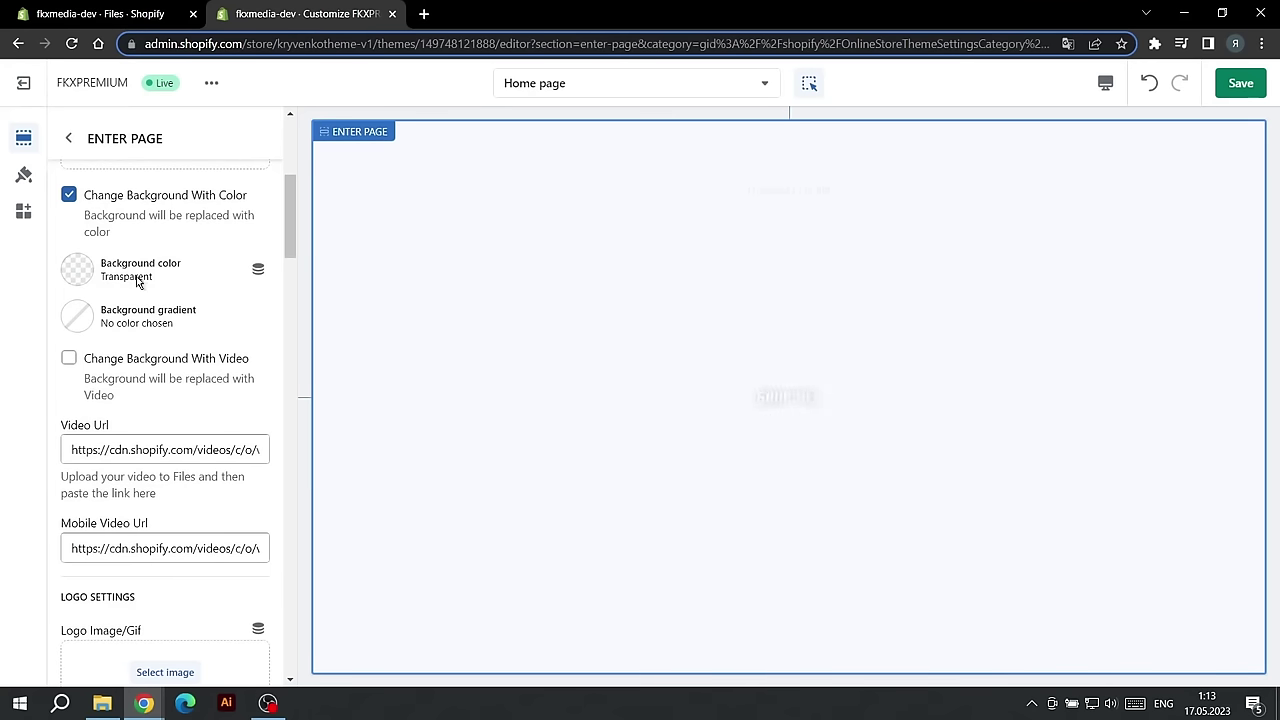
pyautogui.click(100, 14)
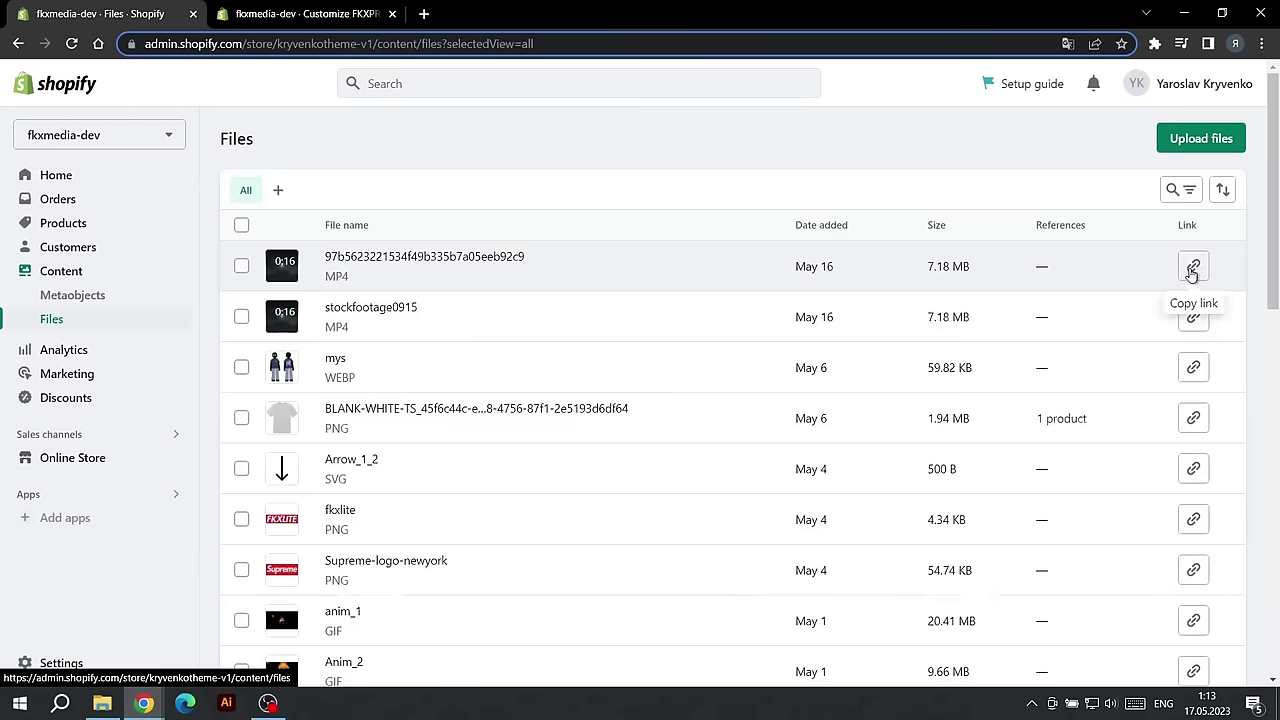
# Step: Back in the theme editor, check the Video Url and Mobile Video Url values
pyautogui.click(352, 22)
pyautogui.click(131, 450)
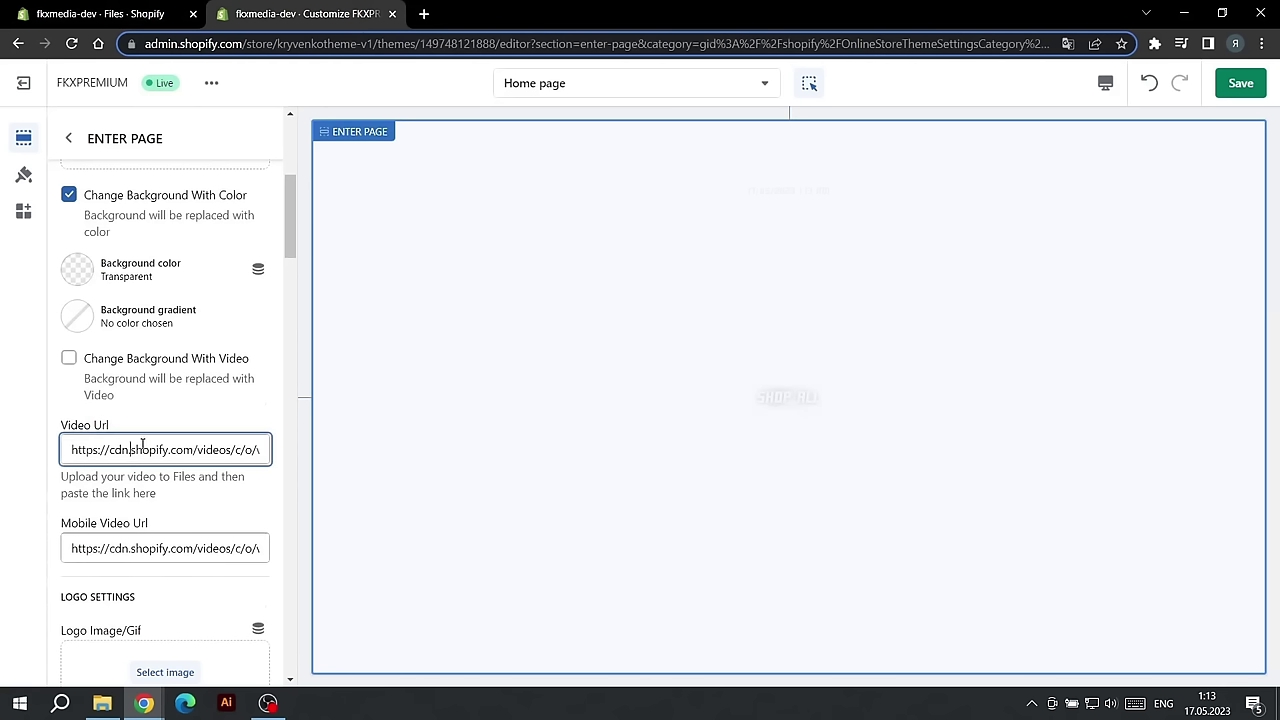
pyautogui.tripleClick(188, 445)
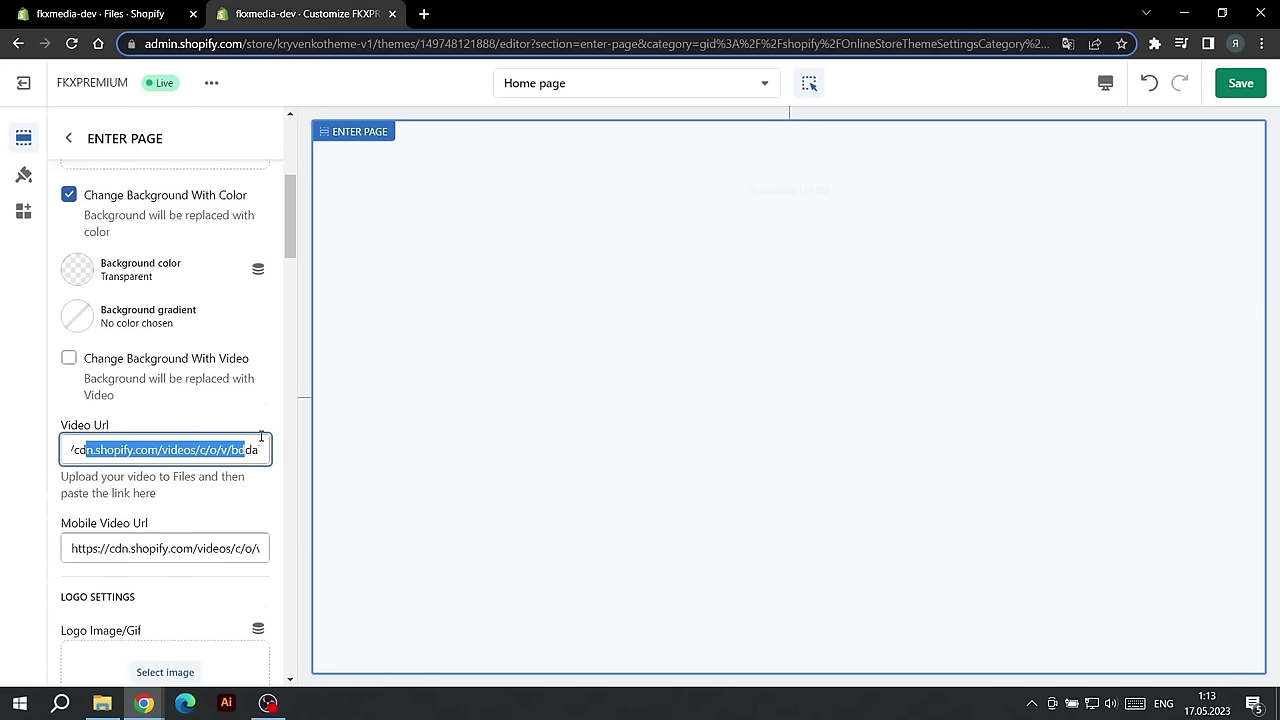
pyautogui.click(234, 419)
pyautogui.scroll(-1, 231, 420)
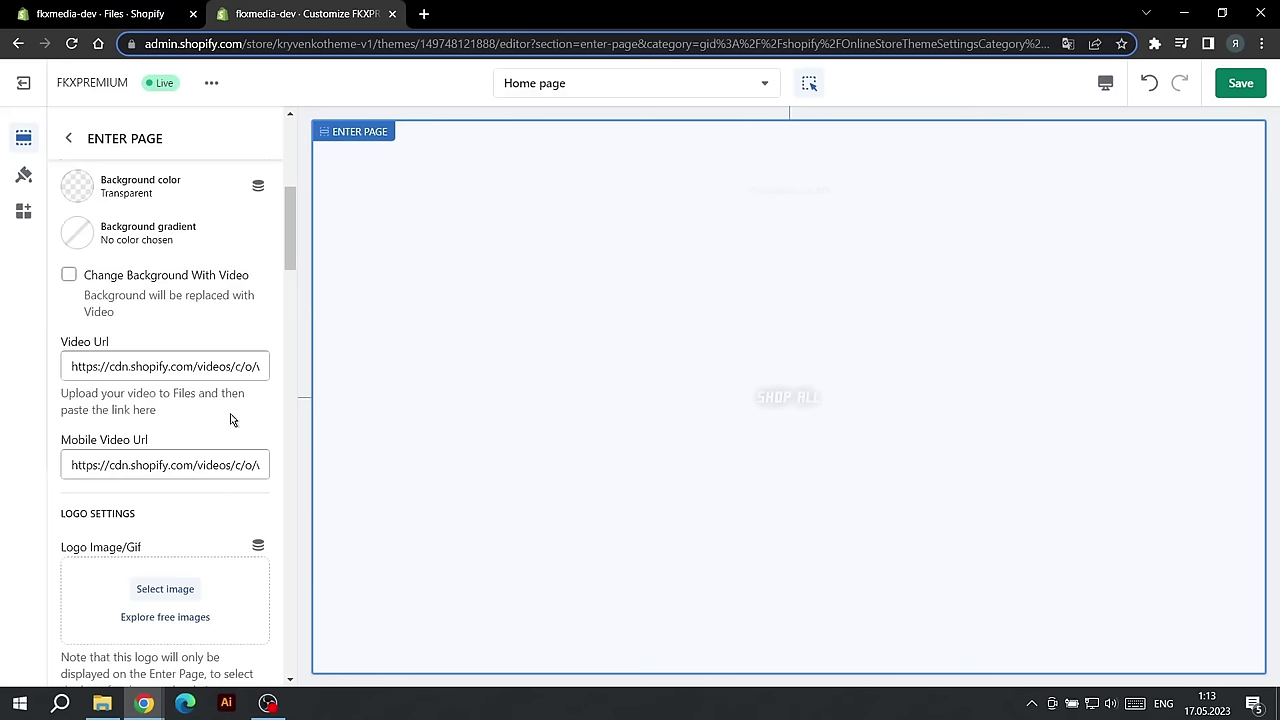
pyautogui.moveTo(66, 461); pyautogui.dragTo(263, 456)
pyautogui.click(234, 429)
# Step: Tick Change Background With Video and preview the enter page at mobile width
pyautogui.click(172, 285)
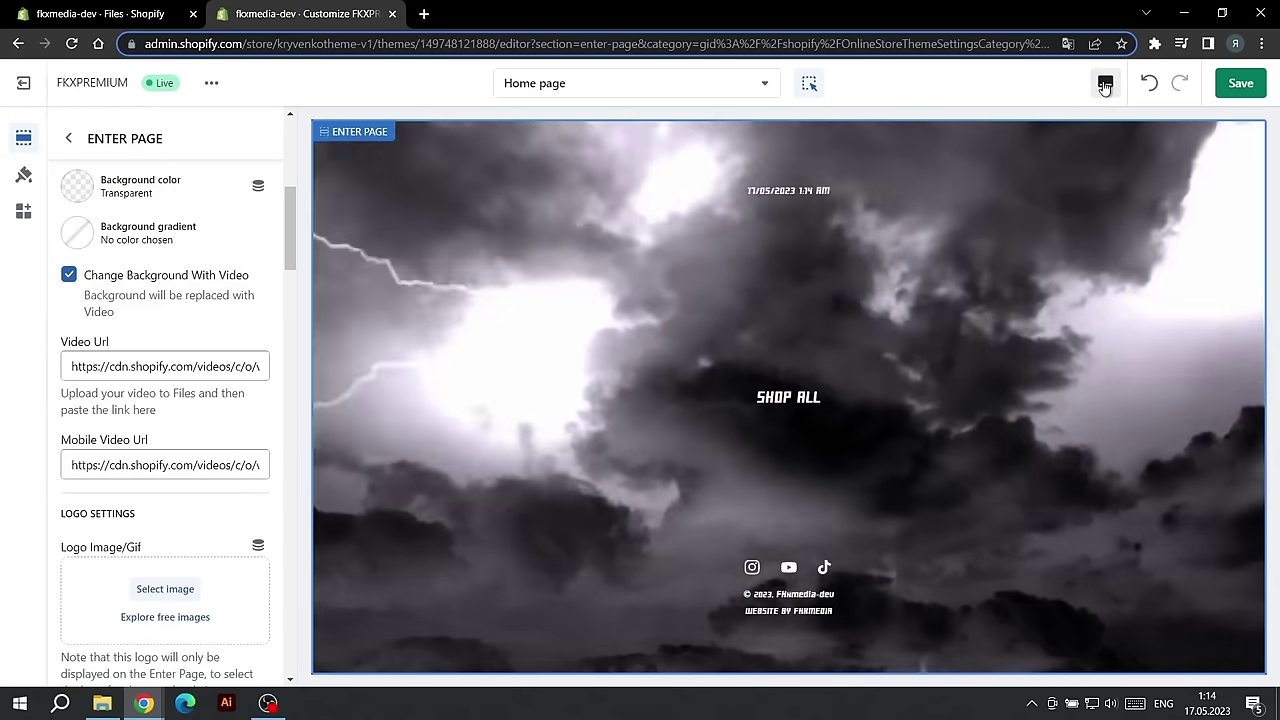
pyautogui.click(1105, 85)
pyautogui.click(1115, 133)
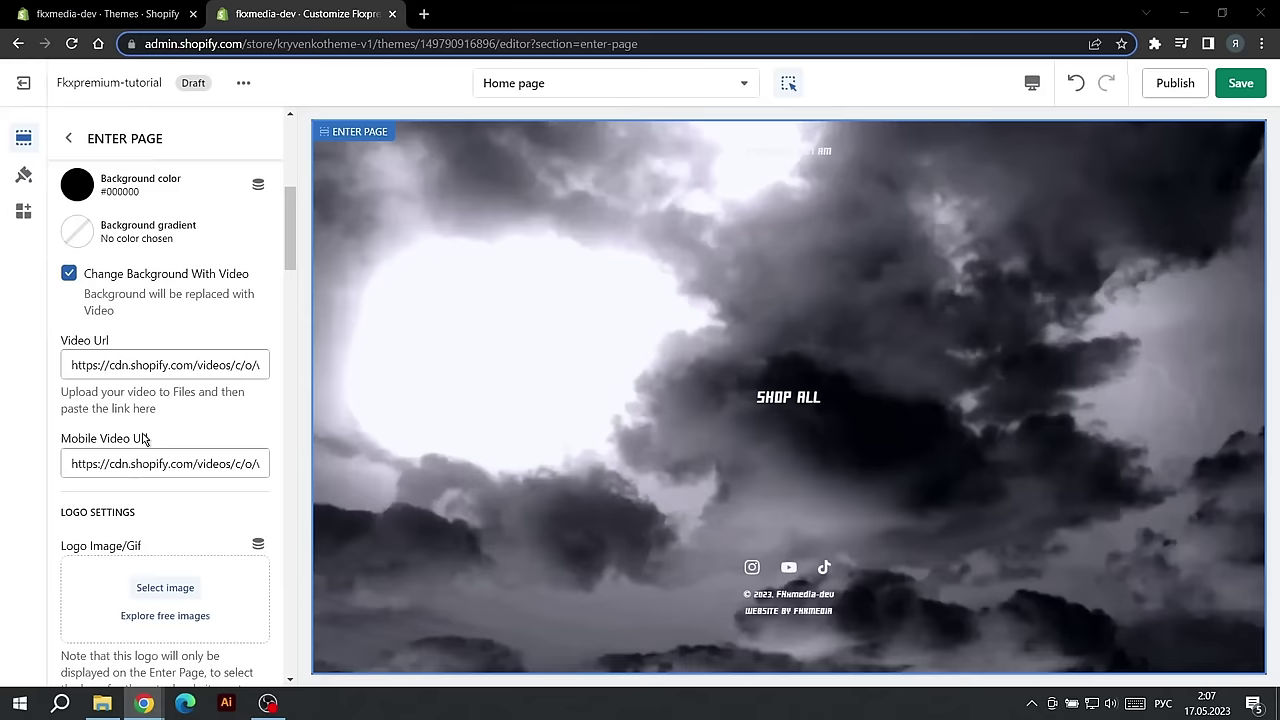
pyautogui.scroll(-3, 137, 437)
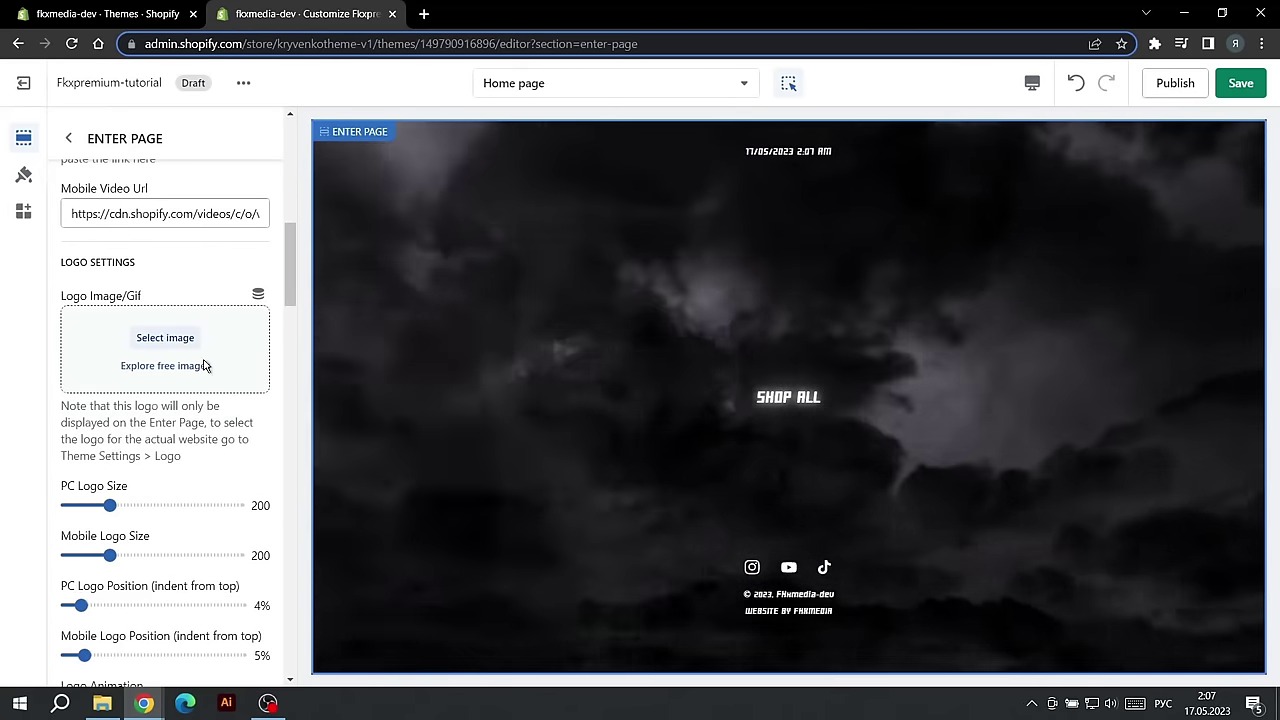
# Step: Set GERARD_LOGO_1 as the Enter Page logo image
pyautogui.click(165, 337)
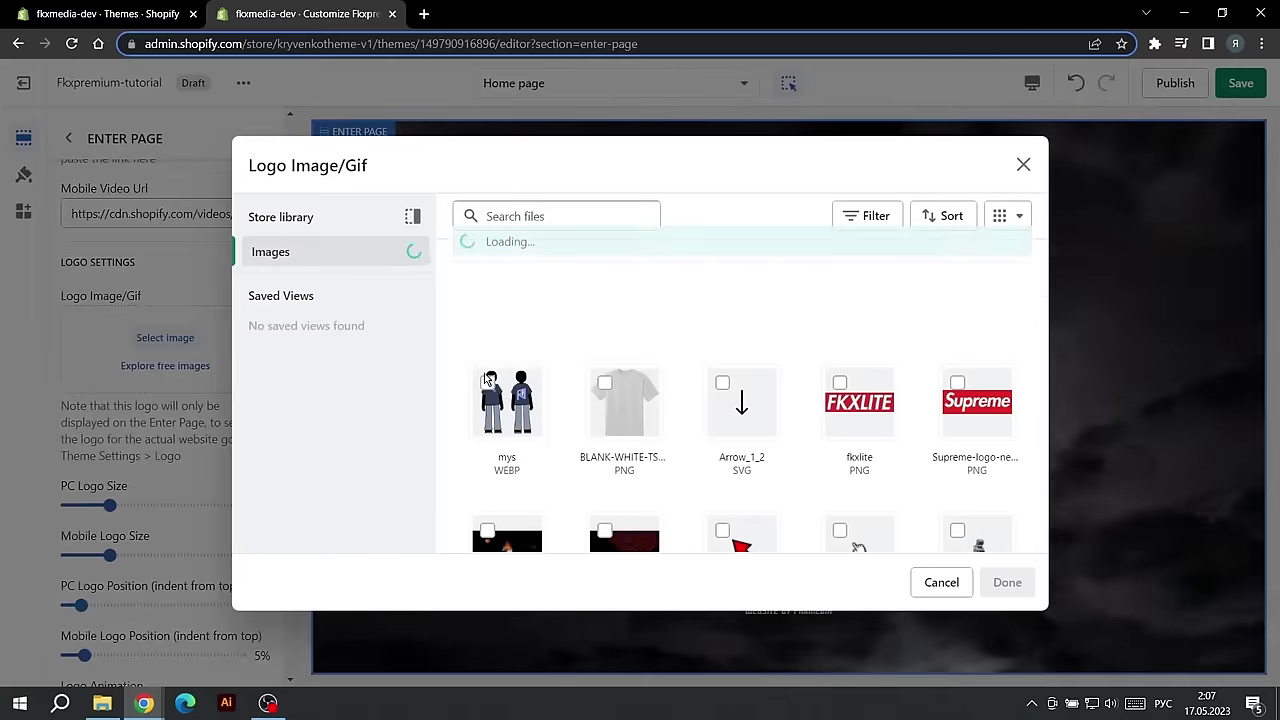
pyautogui.scroll(-5, 740, 390)
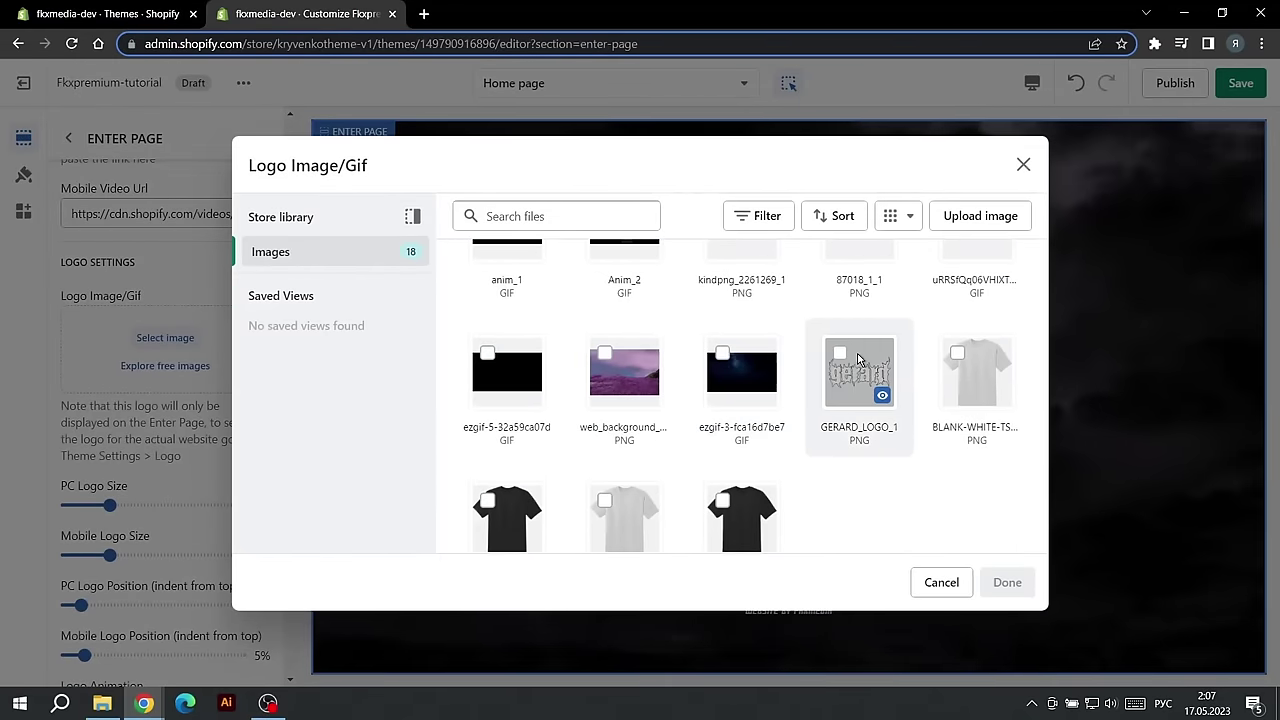
pyautogui.click(850, 378)
pyautogui.click(1005, 582)
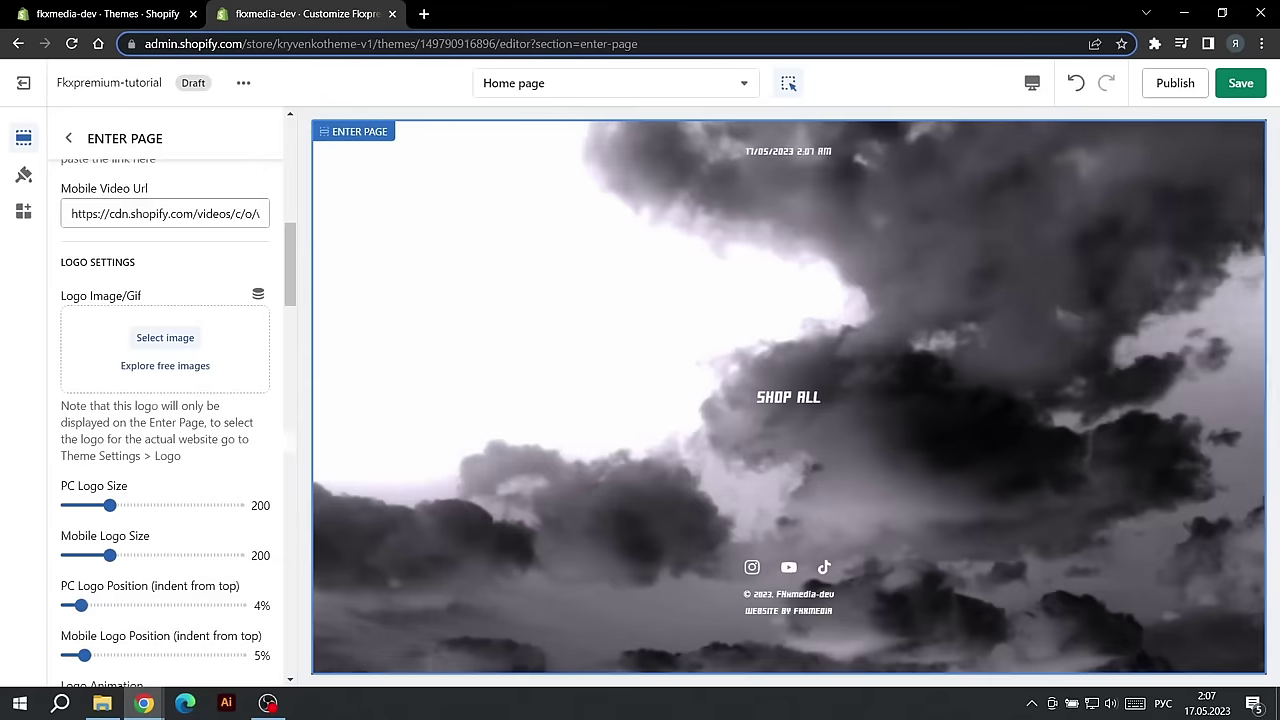
# Step: Preview the Enter Page logo on Mobile, then switch back to Desktop
pyautogui.scroll(-1, 228, 378)
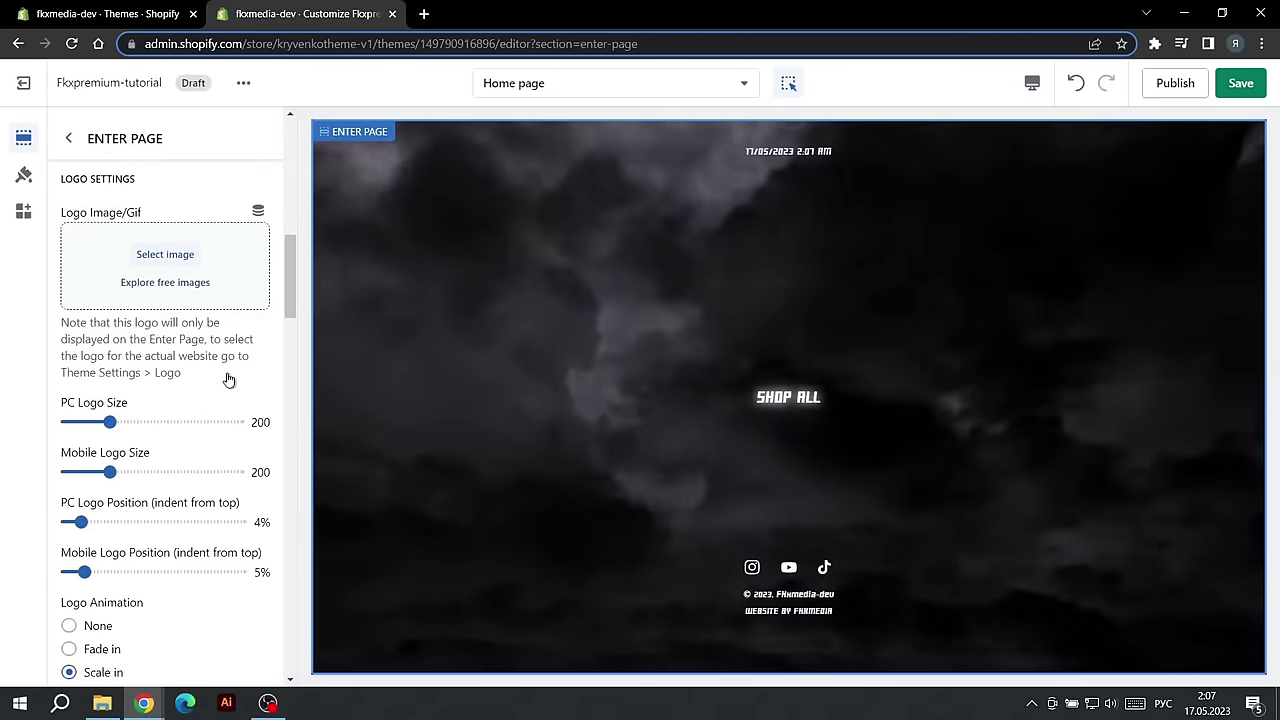
pyautogui.scroll(-1, 221, 378)
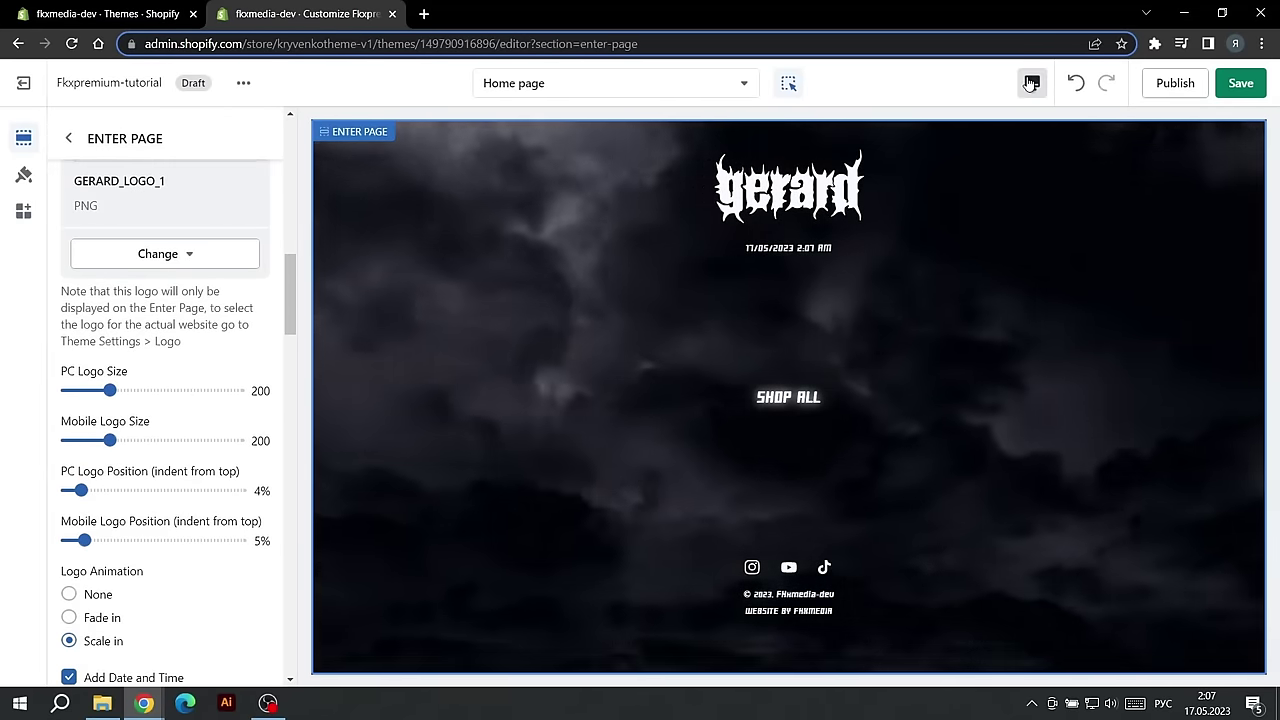
pyautogui.click(1032, 83)
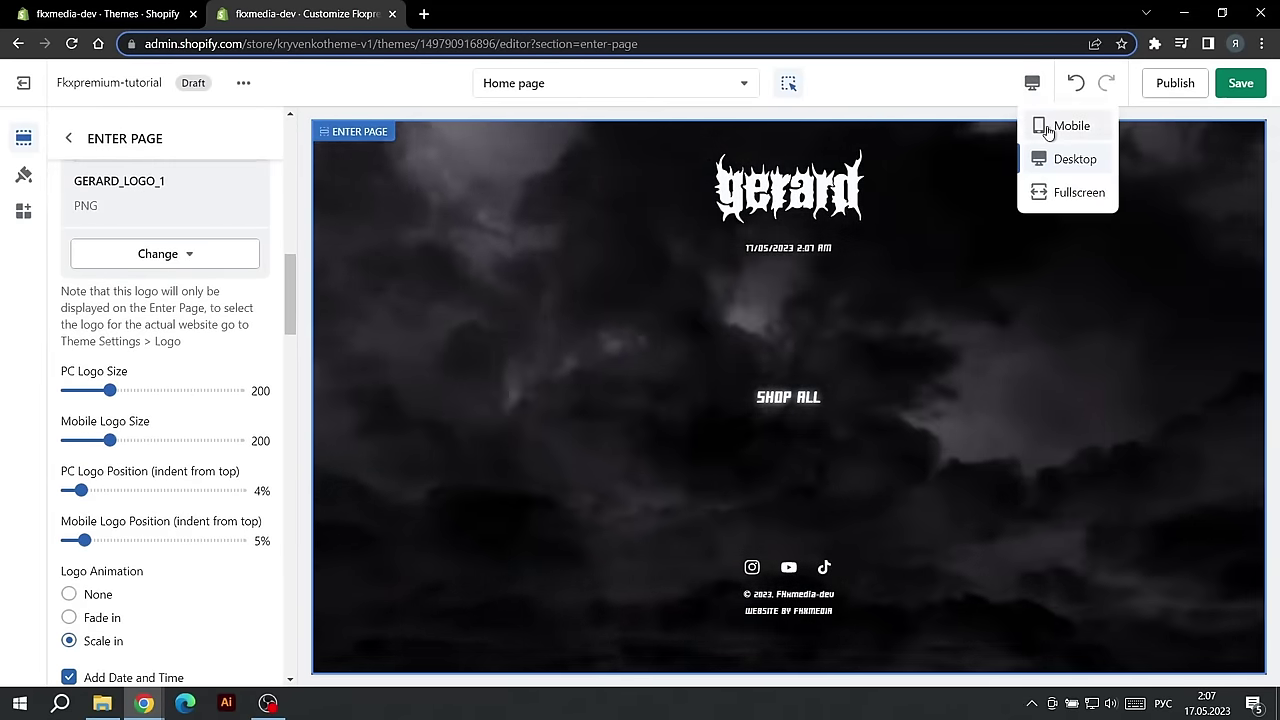
pyautogui.click(1047, 127)
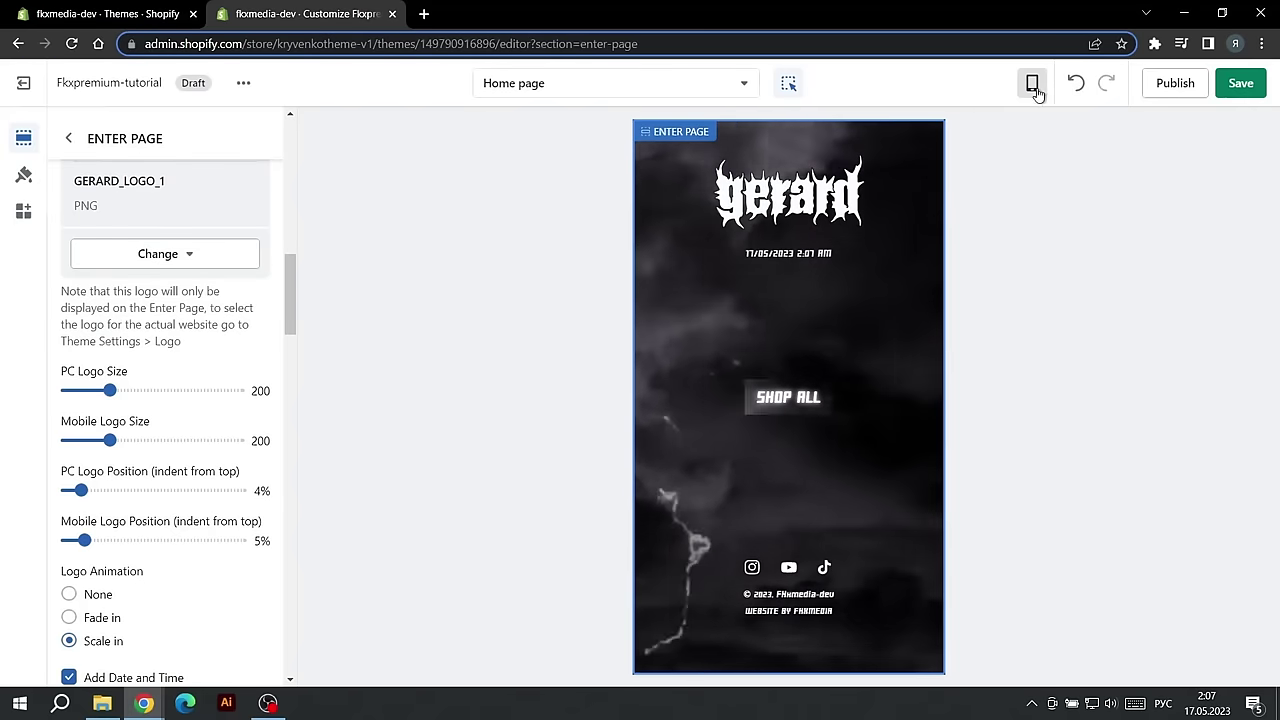
pyautogui.click(1034, 86)
pyautogui.click(1047, 160)
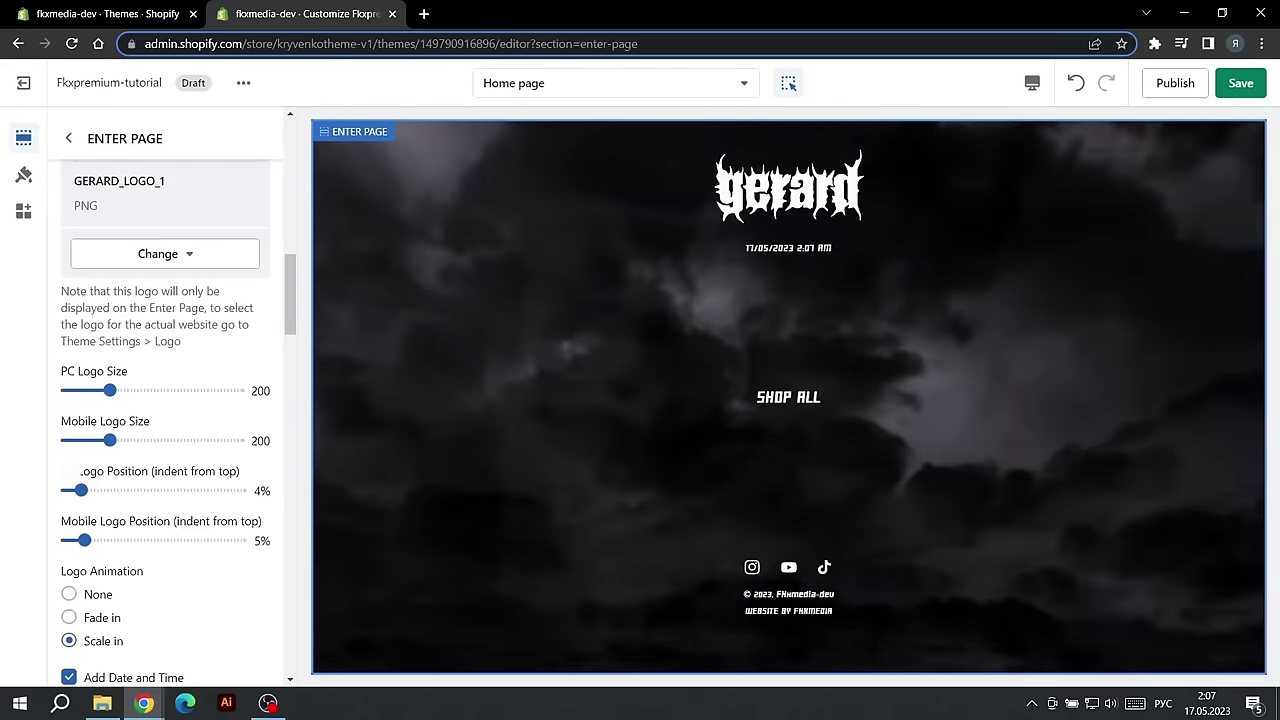
pyautogui.scroll(-1, 81, 400)
# Step: Raise PC Logo Position (indent from top) from 4% to 7% and review further settings
pyautogui.moveTo(81, 404); pyautogui.dragTo(91, 404)
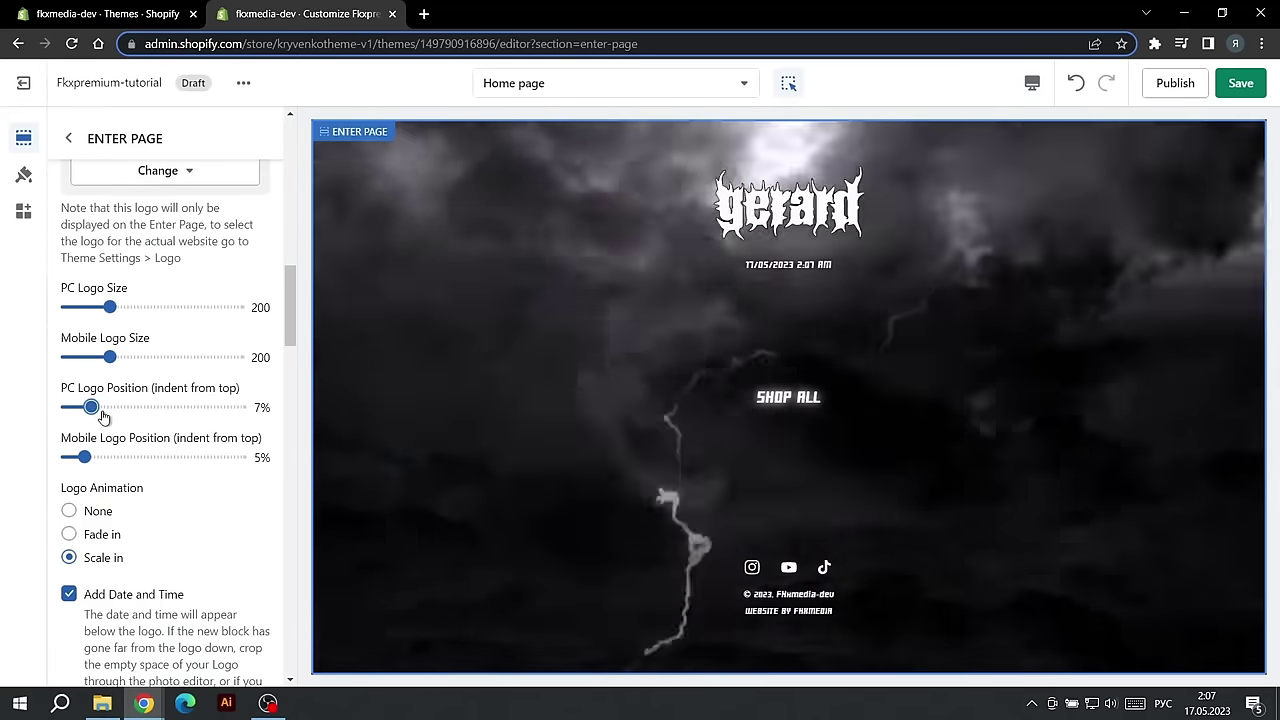
pyautogui.scroll(-1, 145, 436)
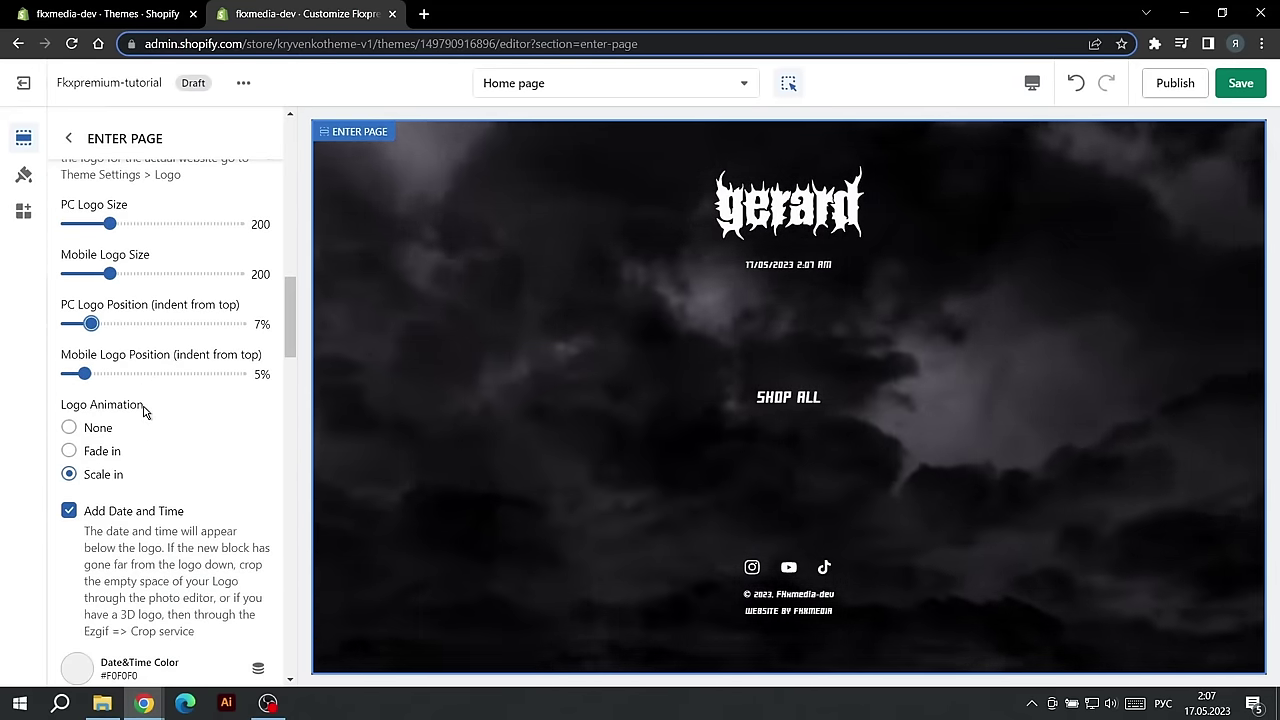
pyautogui.scroll(-1, 145, 411)
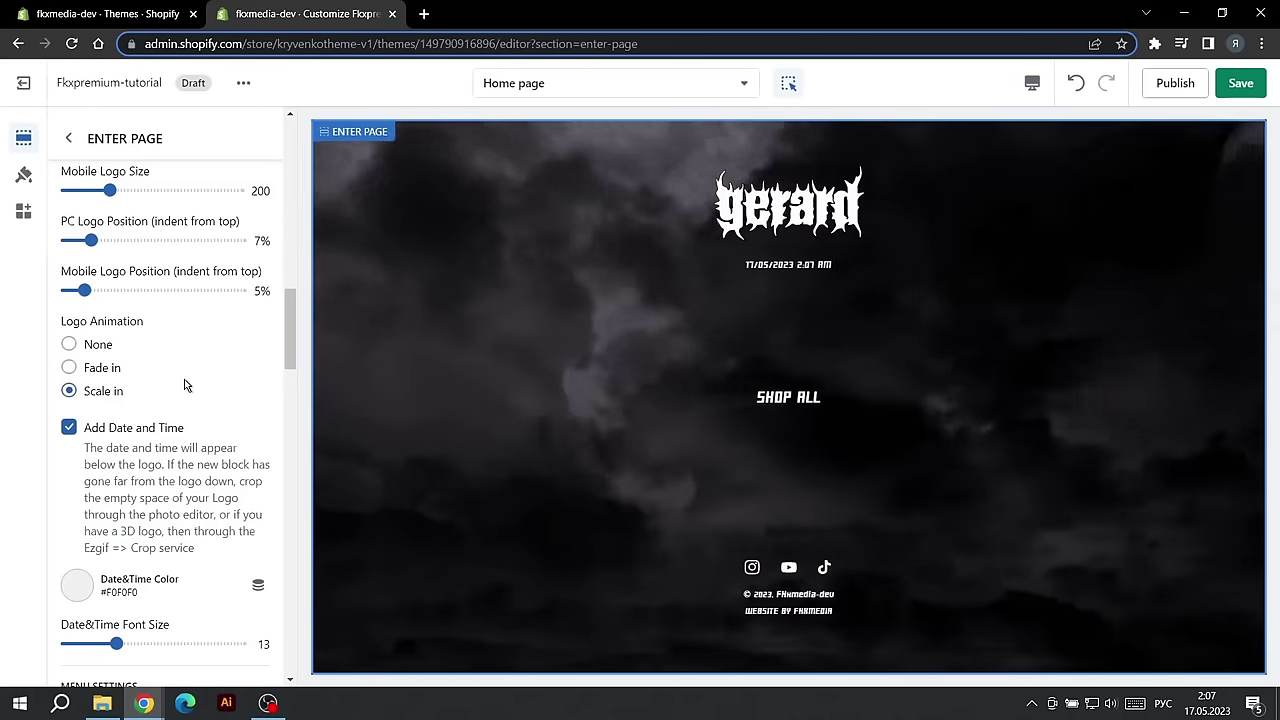
pyautogui.scroll(-1, 185, 385)
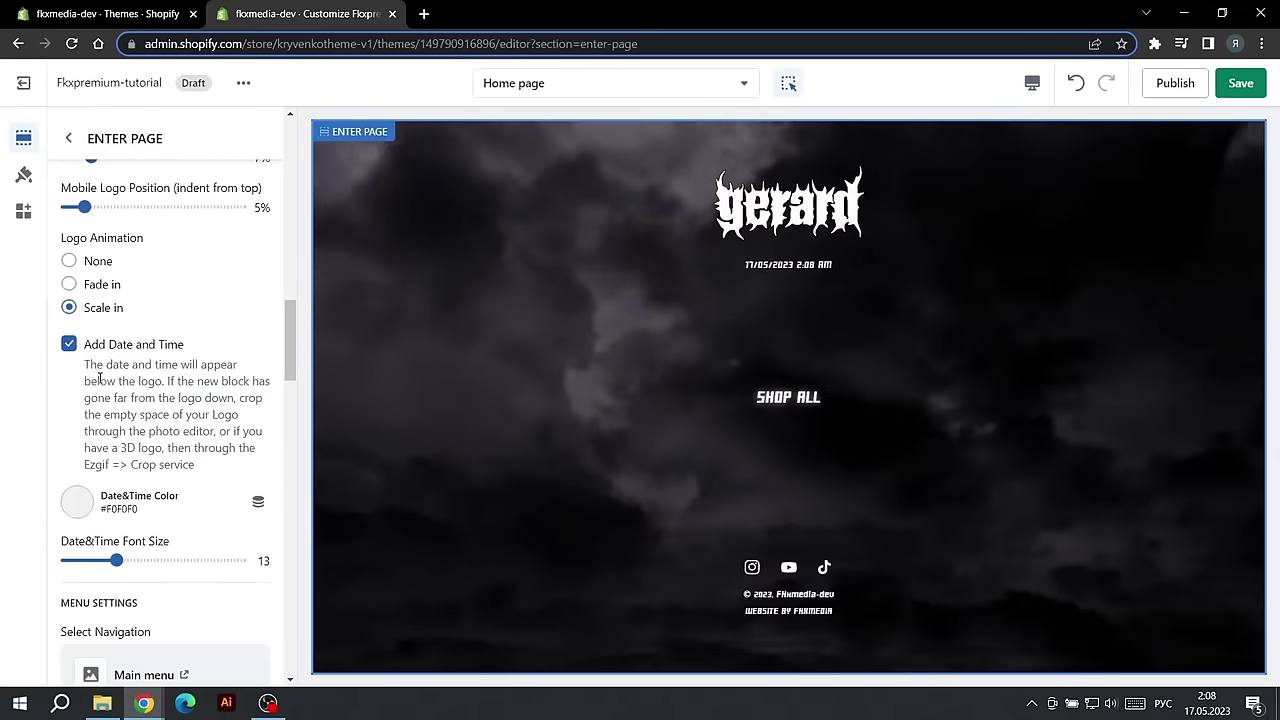
pyautogui.scroll(-1, 104, 415)
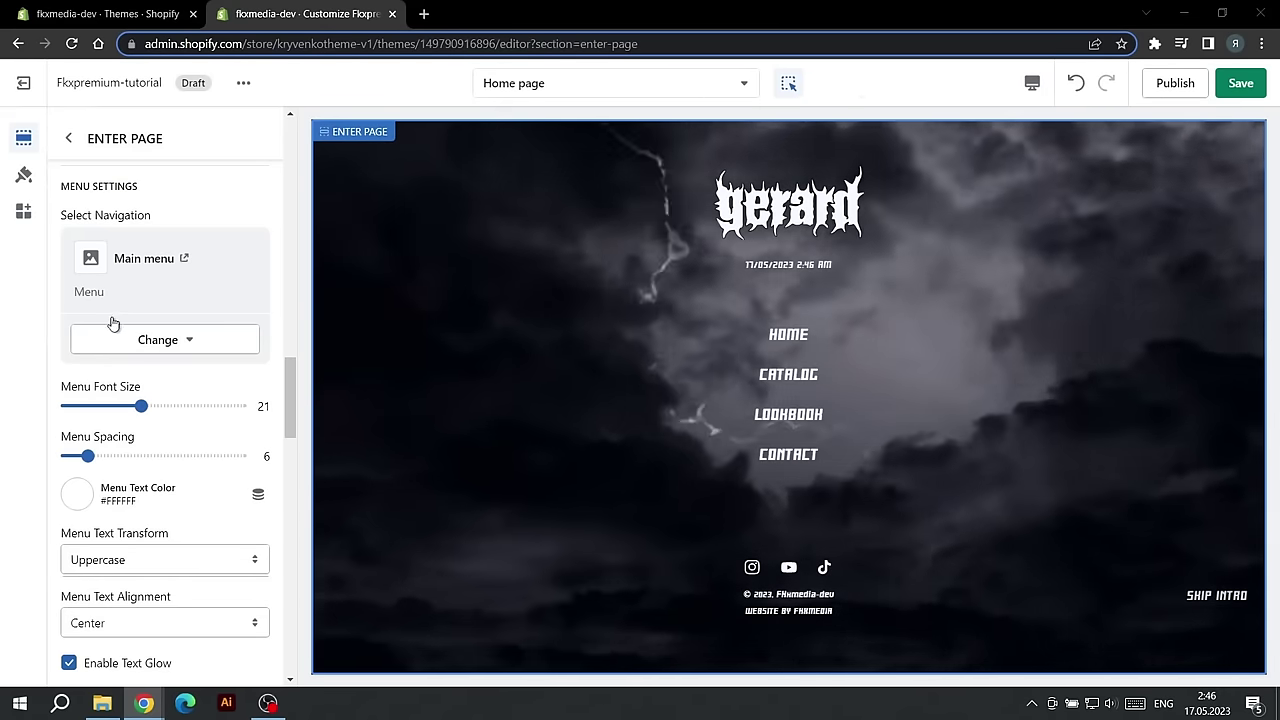
# Step: Check the linked menu and set Menu Text Transform to Capitalize
pyautogui.click(148, 342)
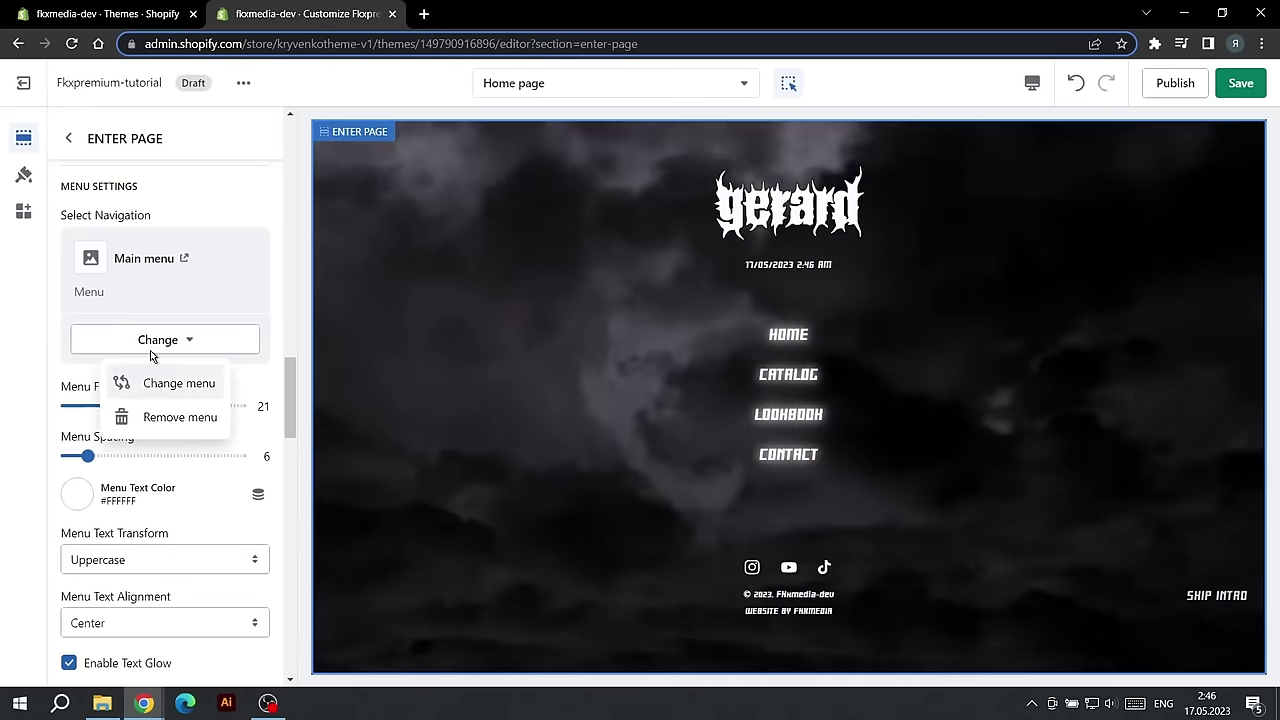
pyautogui.click(148, 343)
pyautogui.scroll(-1, 153, 358)
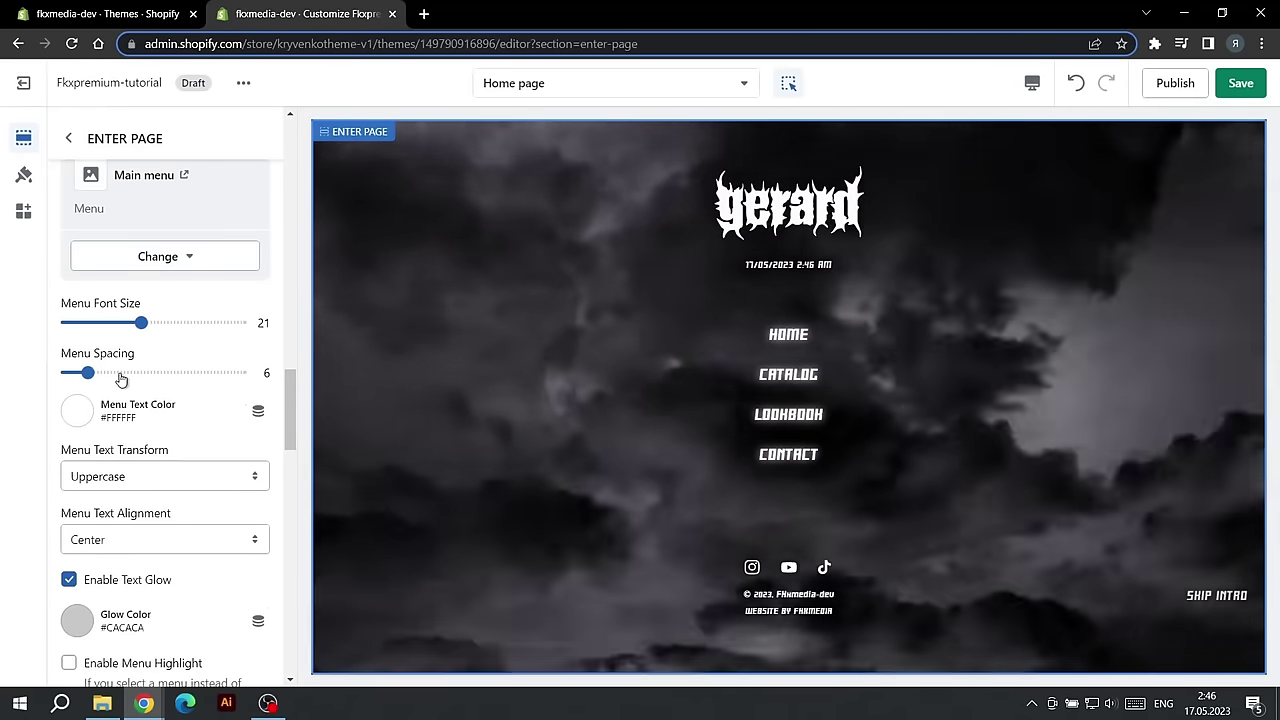
pyautogui.scroll(-1, 150, 372)
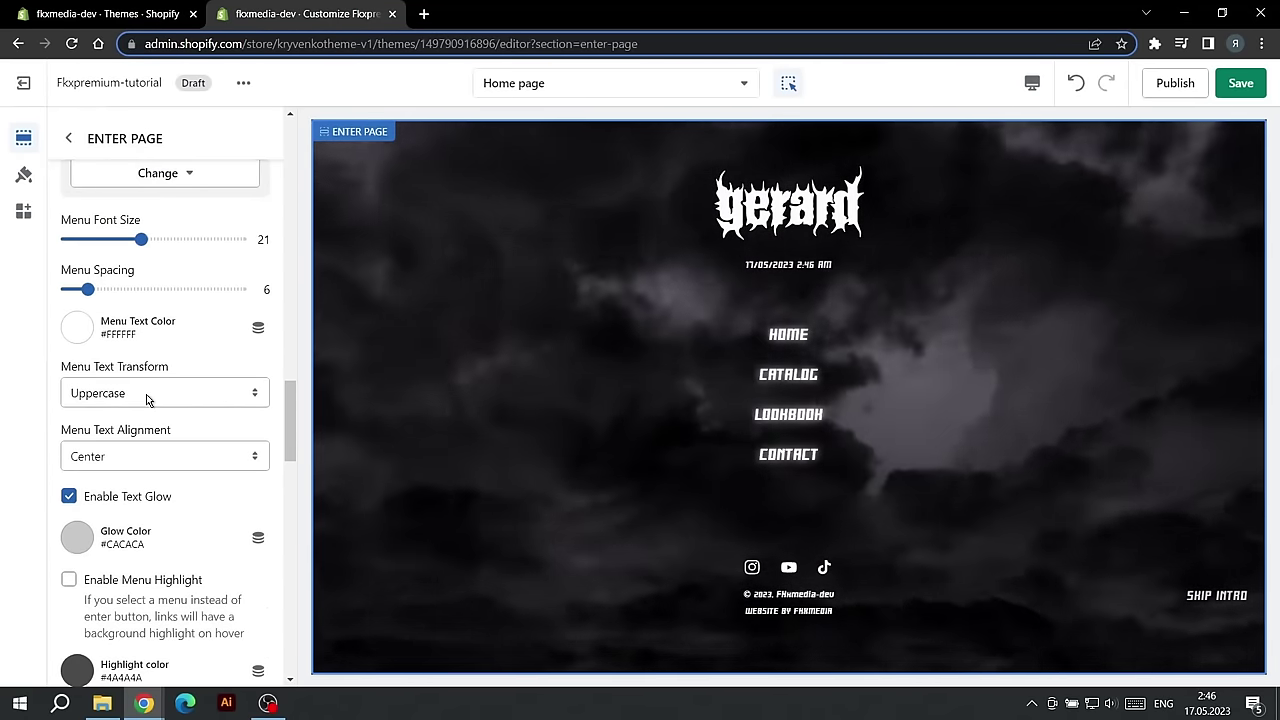
pyautogui.click(146, 399)
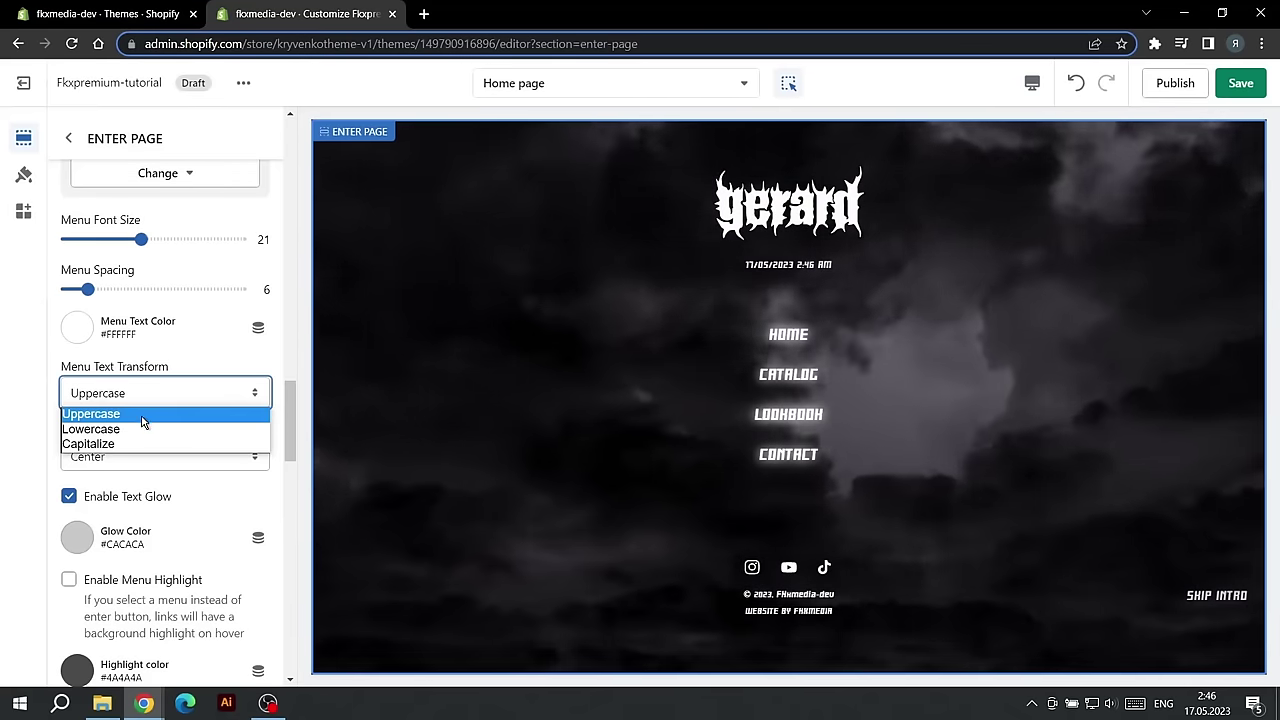
pyautogui.click(142, 416)
pyautogui.click(128, 395)
pyautogui.click(127, 424)
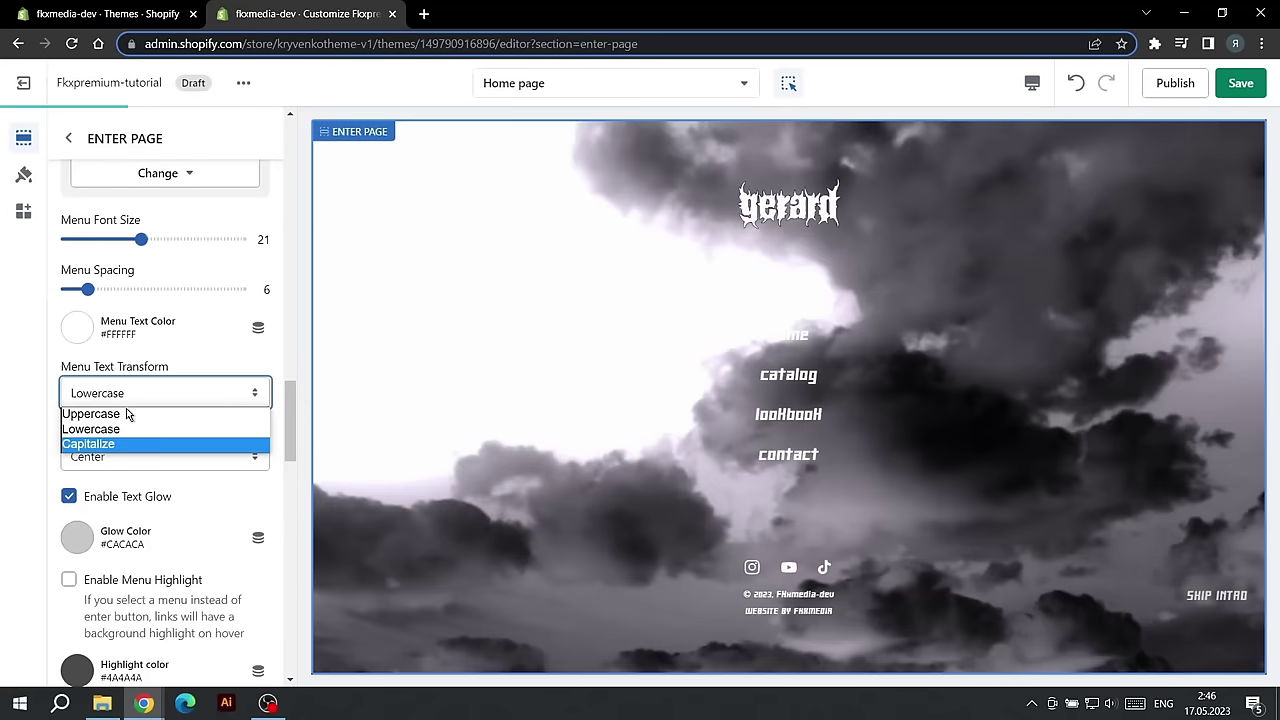
pyautogui.scroll(-1, 124, 402)
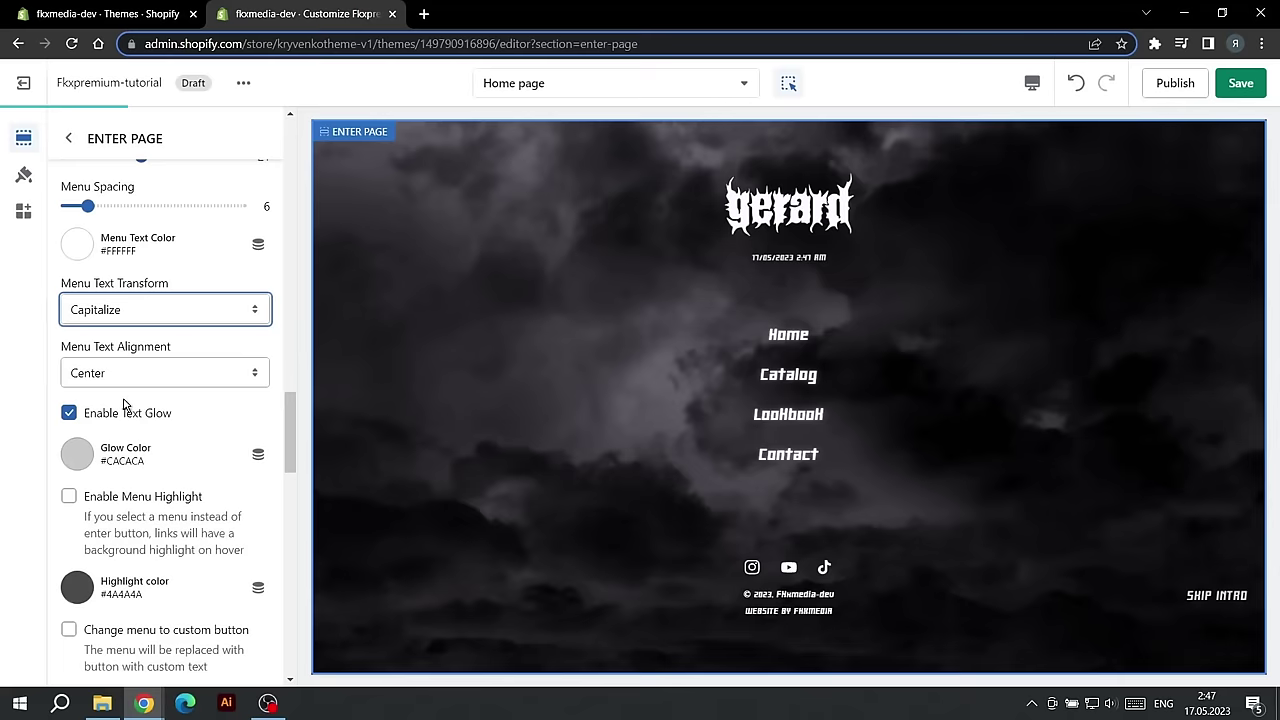
pyautogui.scroll(-1, 123, 395)
# Step: Try Left menu alignment, revert to Center, and tick Enable Menu Highlight
pyautogui.click(127, 292)
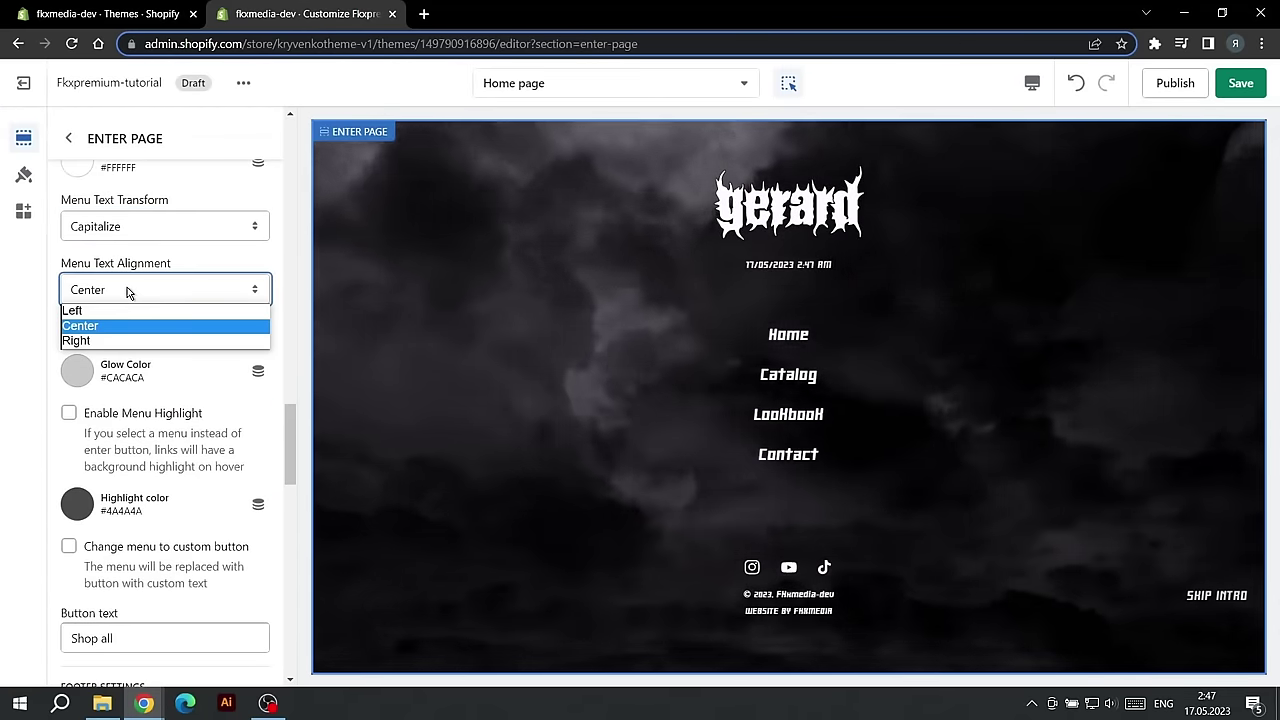
pyautogui.click(128, 294)
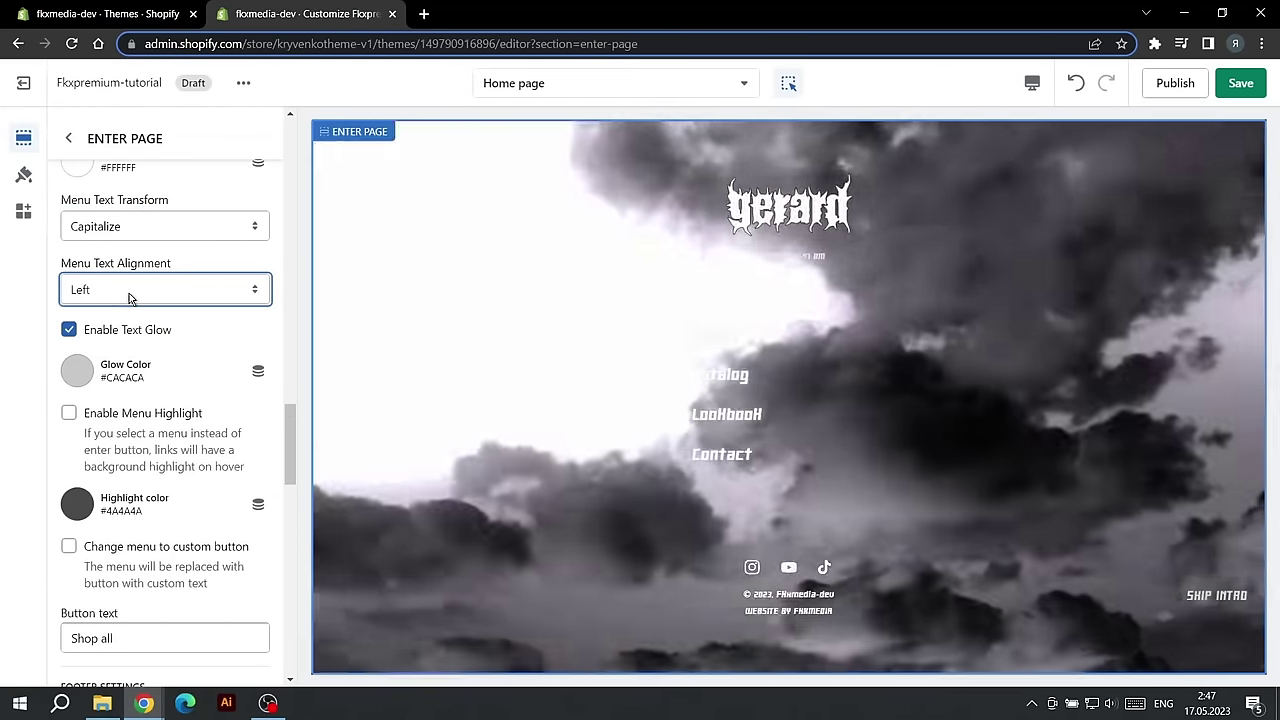
pyautogui.click(129, 293)
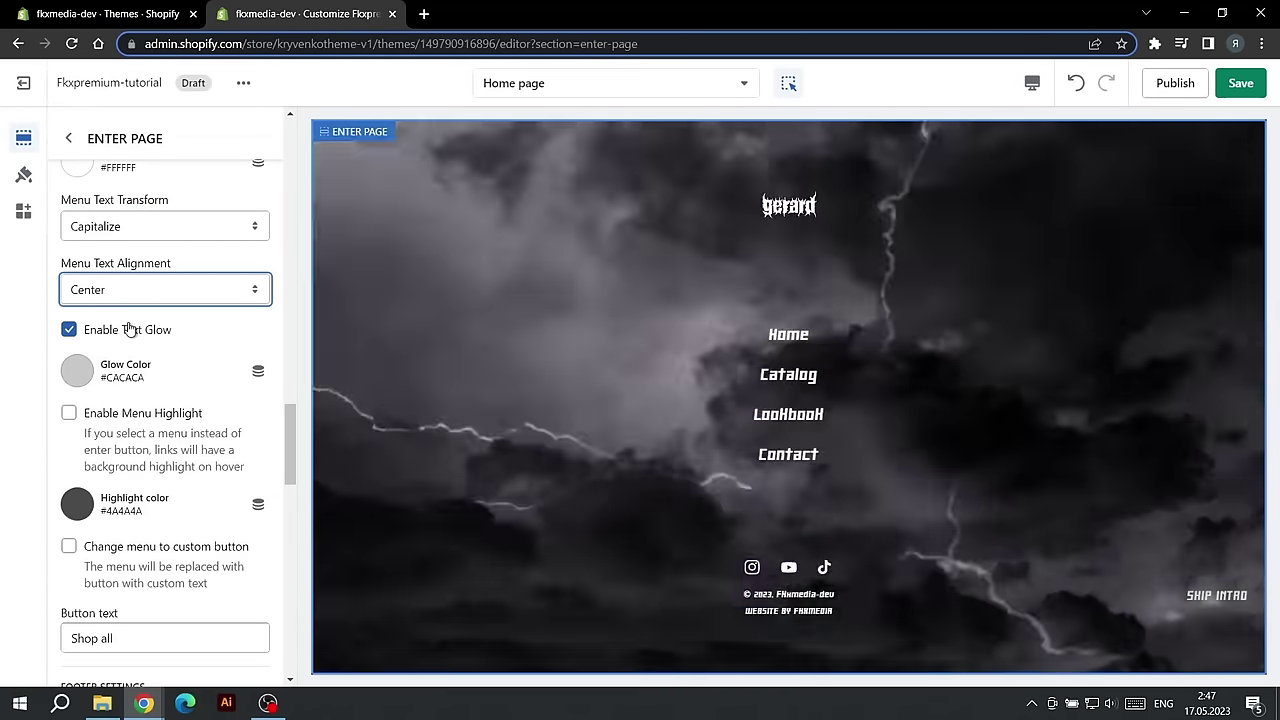
pyautogui.scroll(-1, 118, 372)
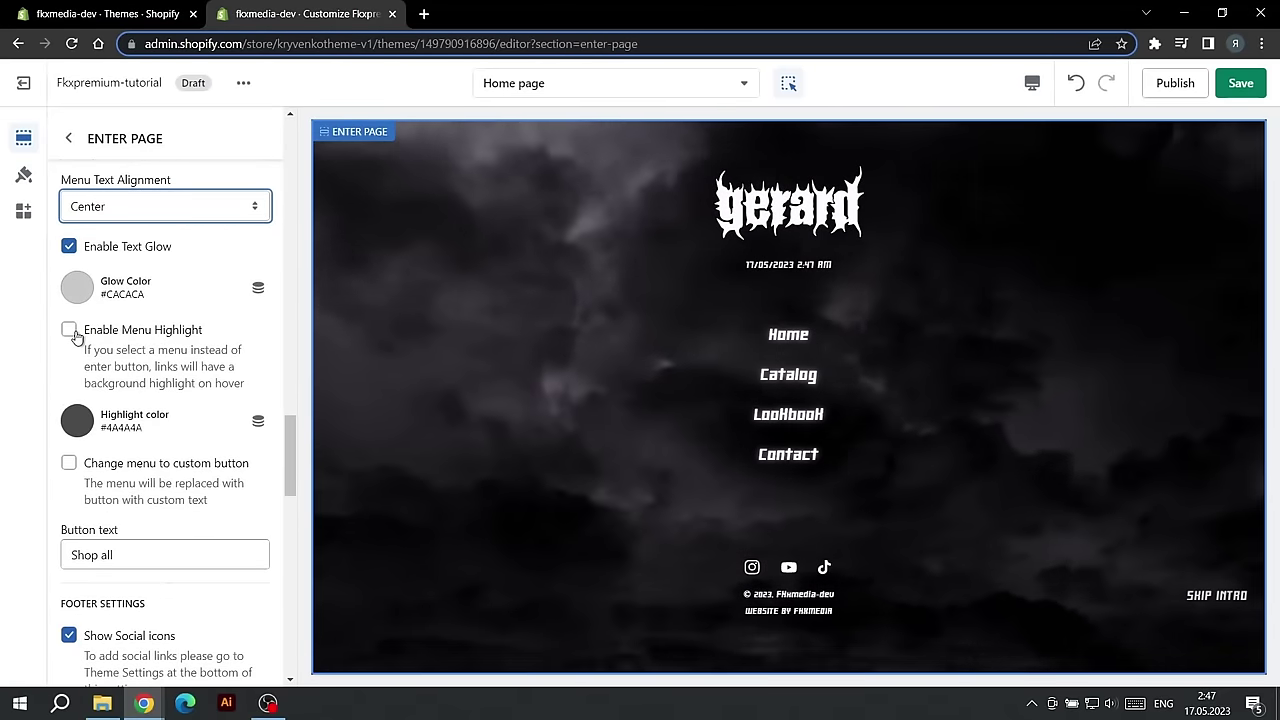
pyautogui.click(75, 335)
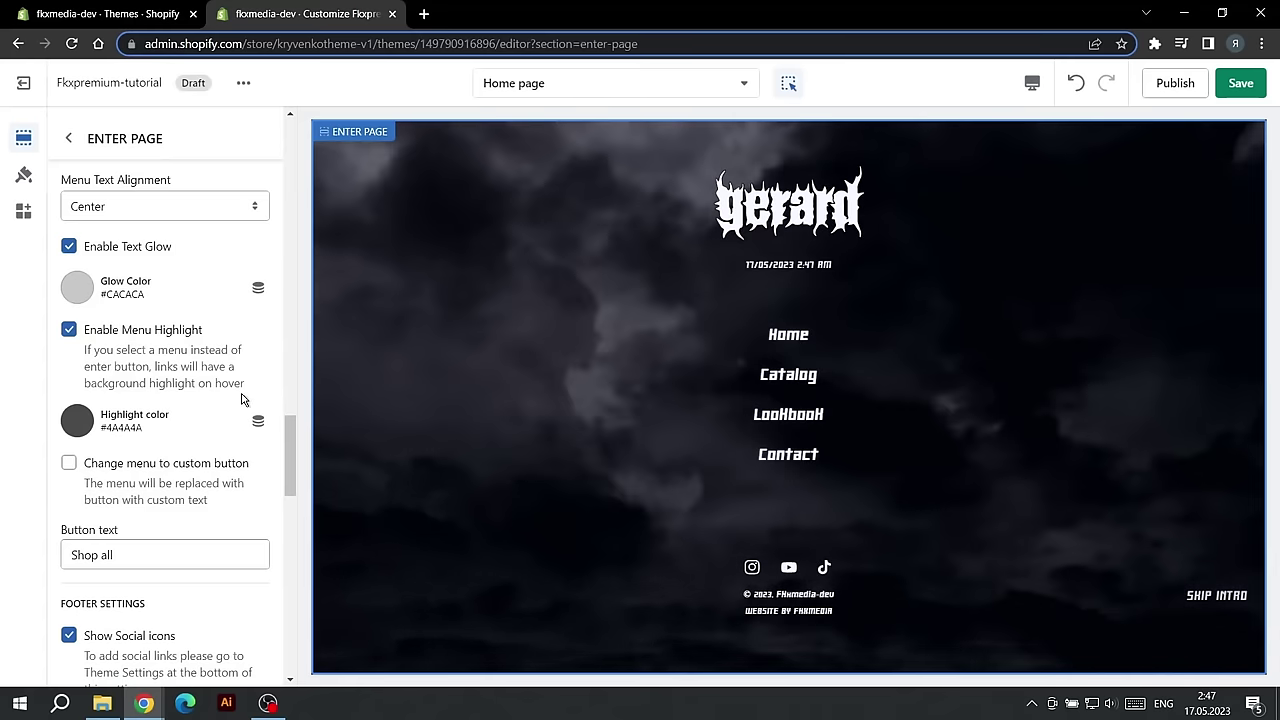
pyautogui.scroll(-1, 200, 408)
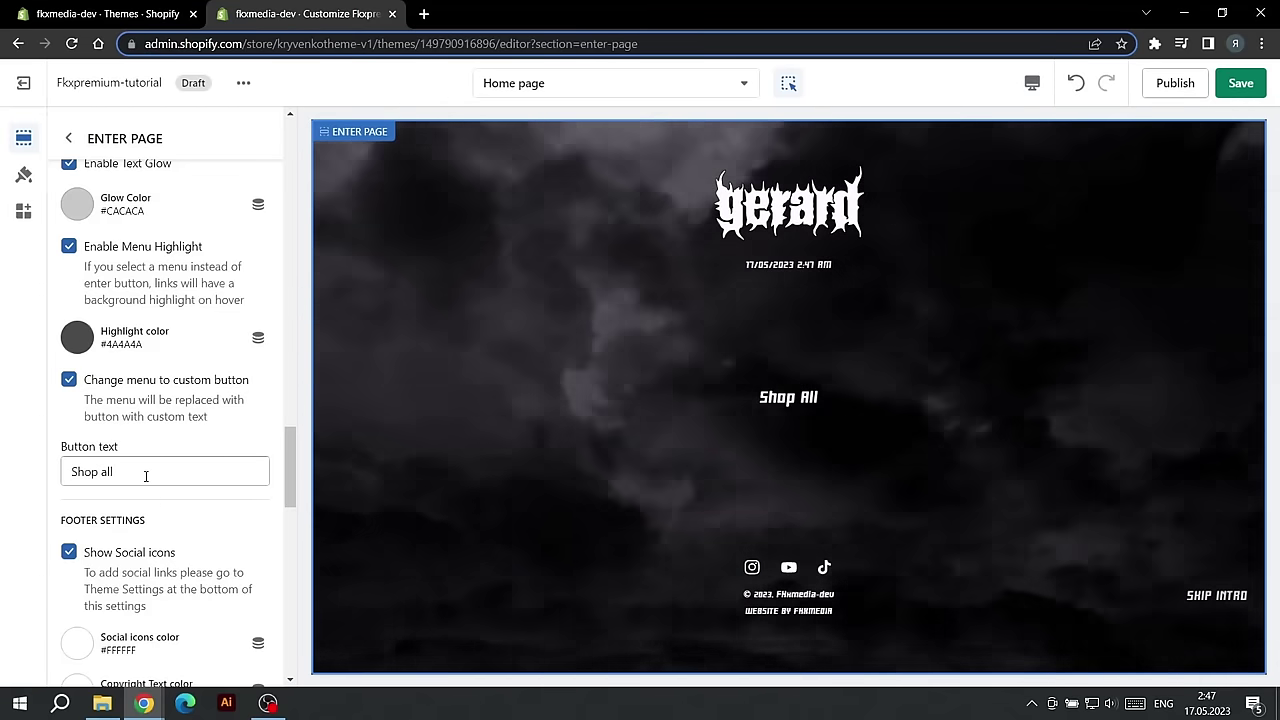
pyautogui.click(146, 472)
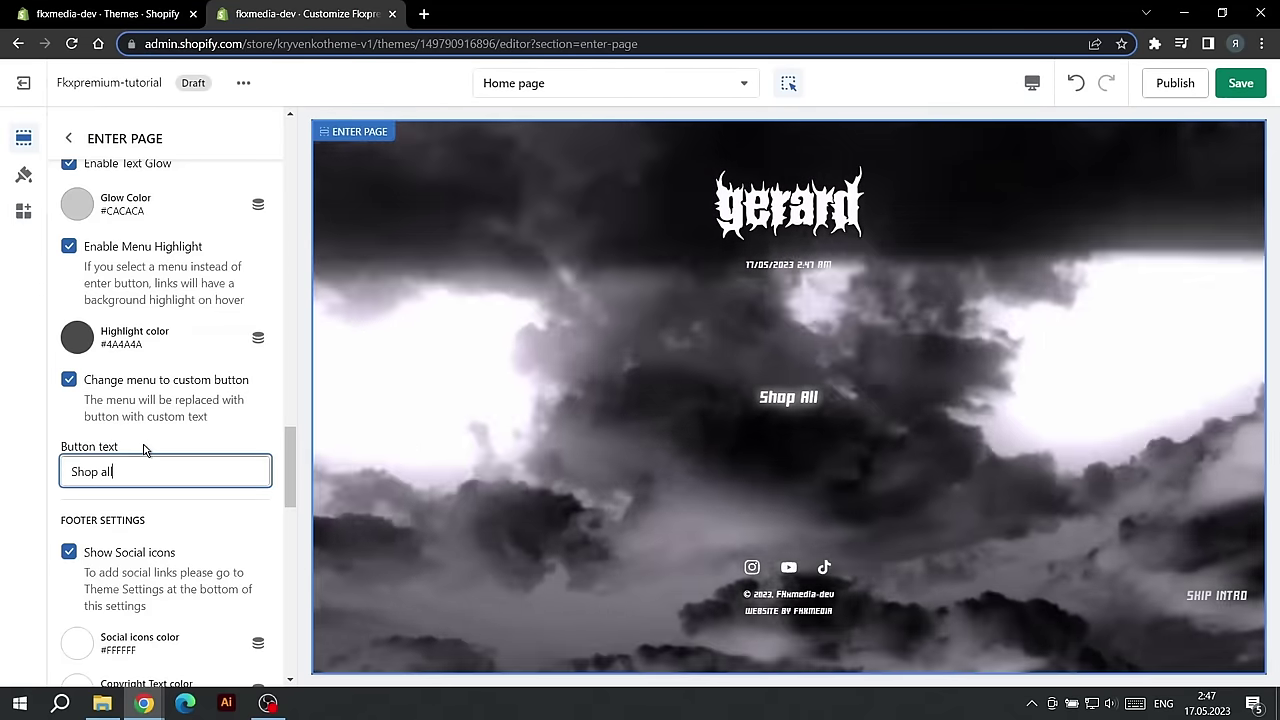
pyautogui.click(143, 450)
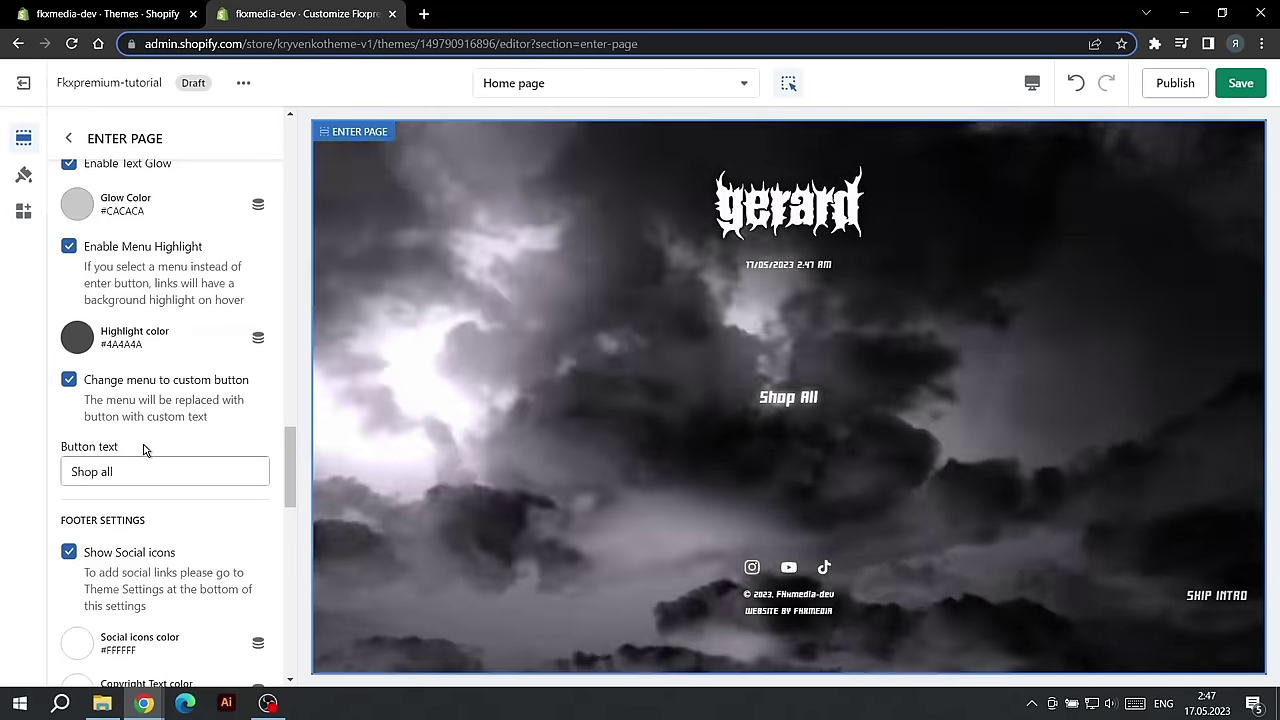
pyautogui.scroll(-1, 143, 450)
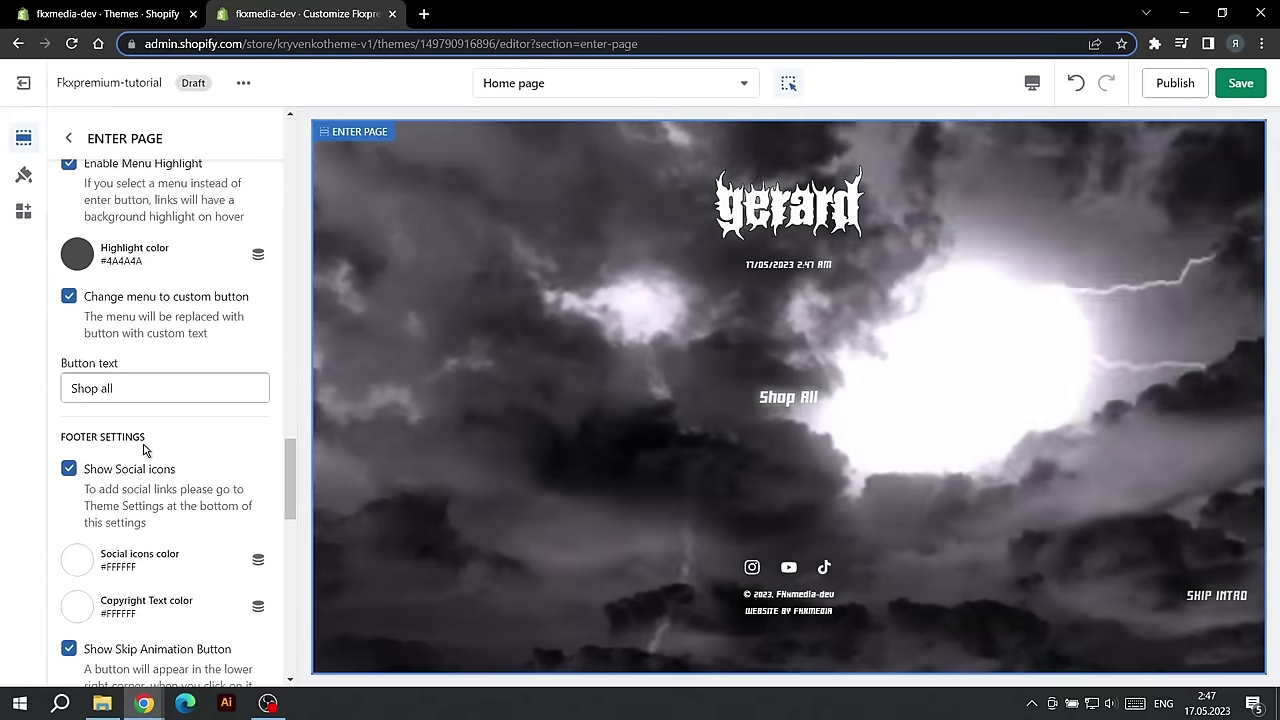
pyautogui.scroll(-2, 143, 450)
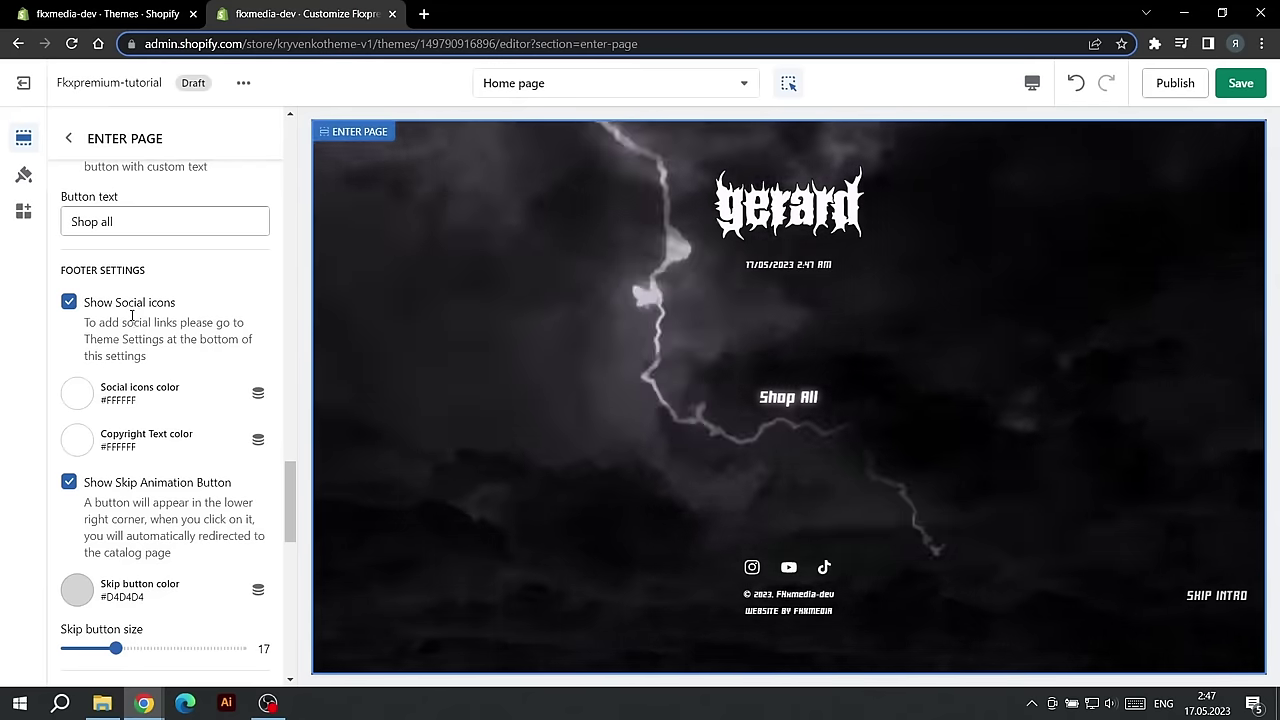
pyautogui.scroll(-1, 131, 318)
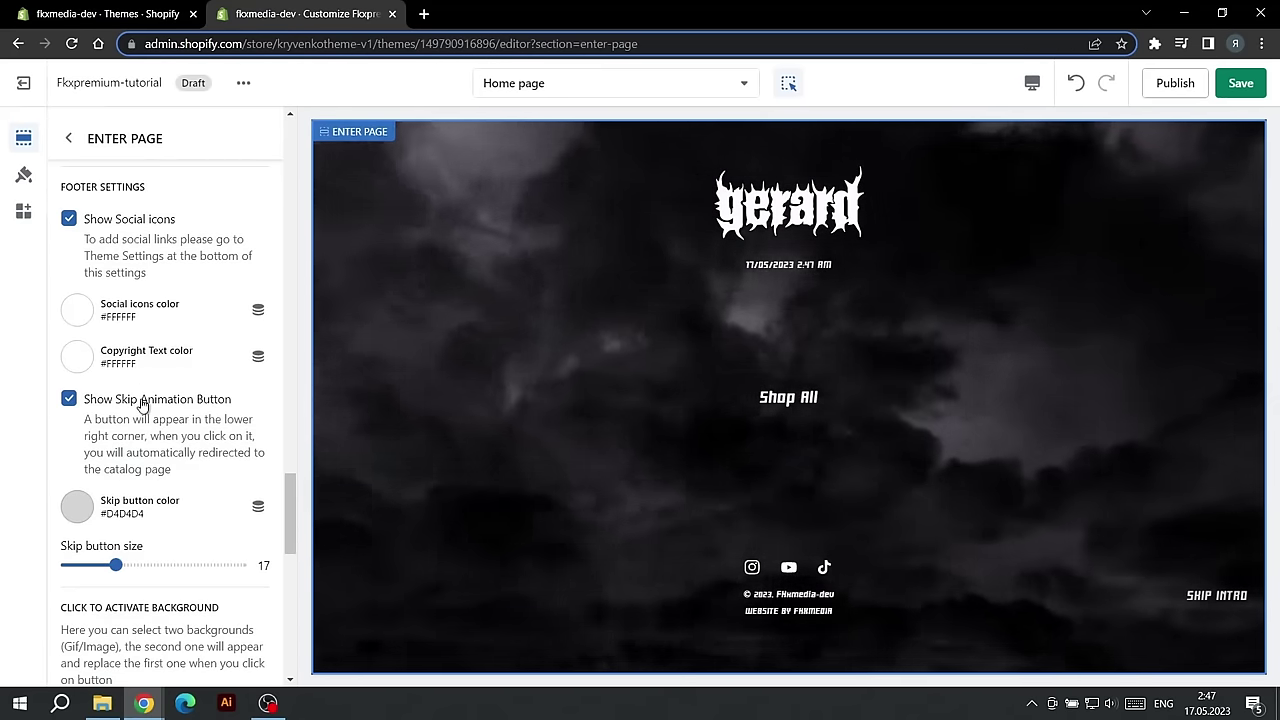
pyautogui.scroll(-10, 141, 404)
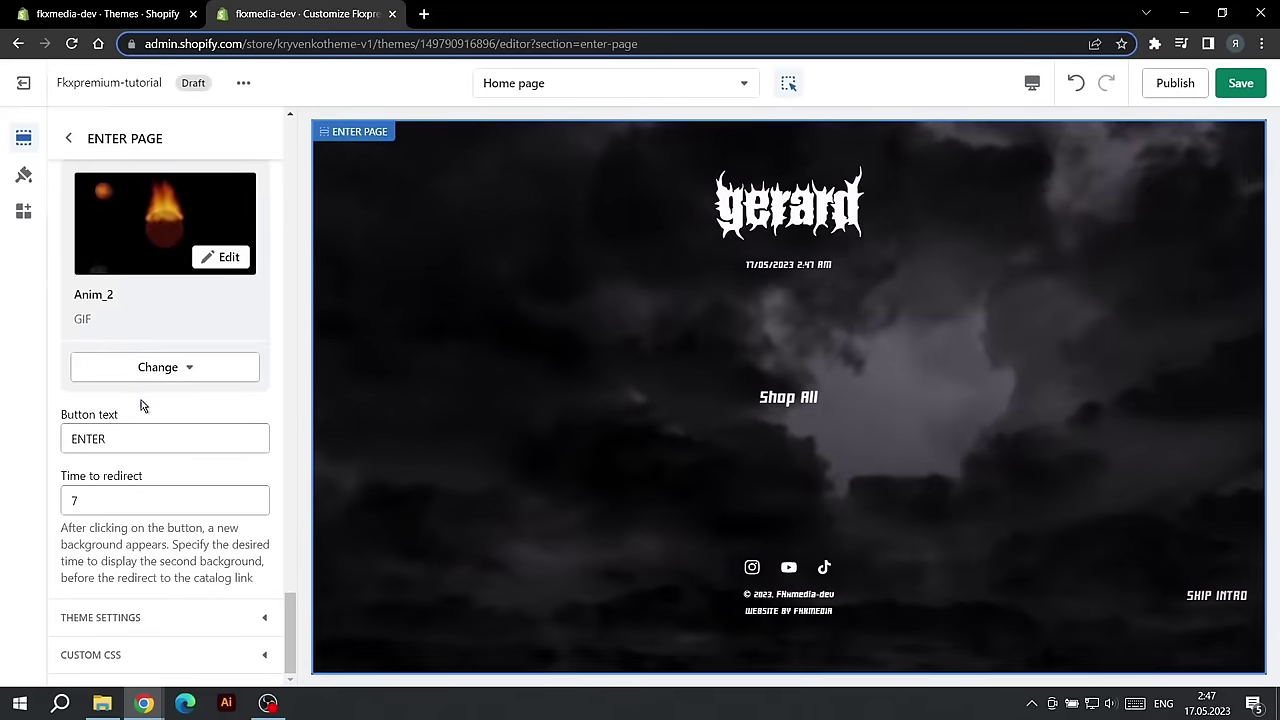
pyautogui.click(146, 617)
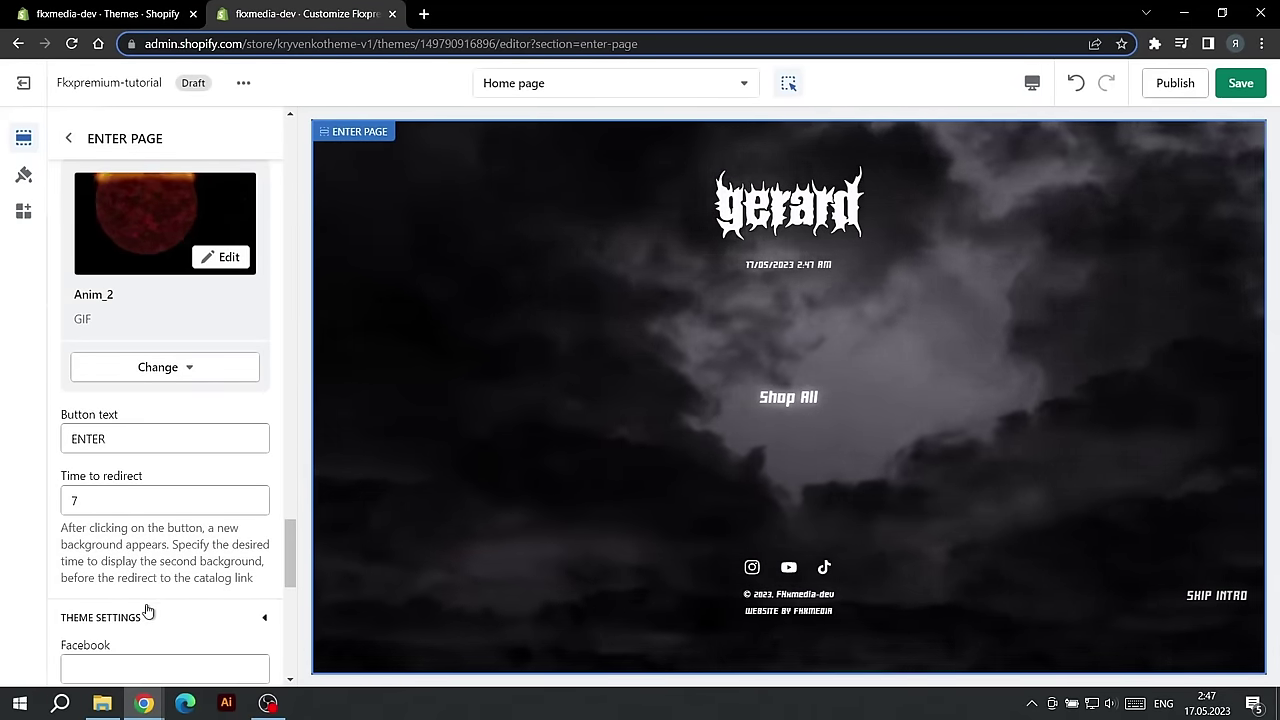
pyautogui.scroll(-2, 147, 590)
pyautogui.scroll(-3, 148, 588)
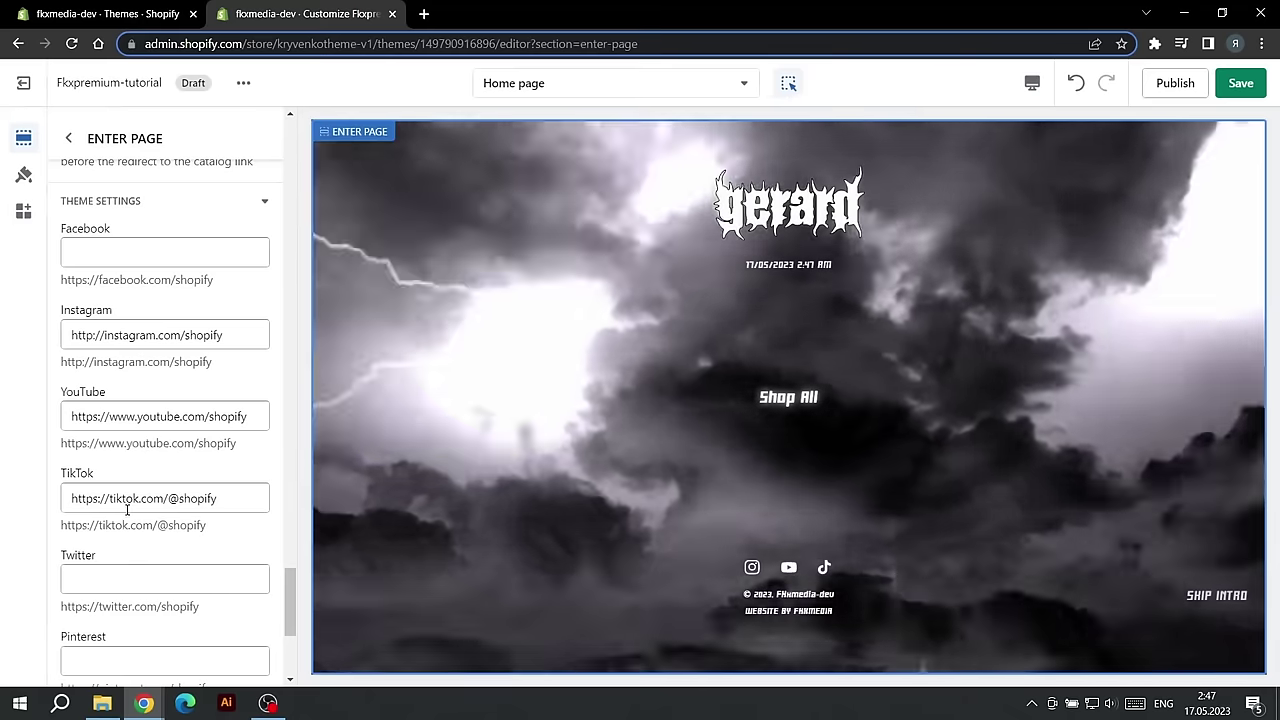
pyautogui.scroll(10, 240, 429)
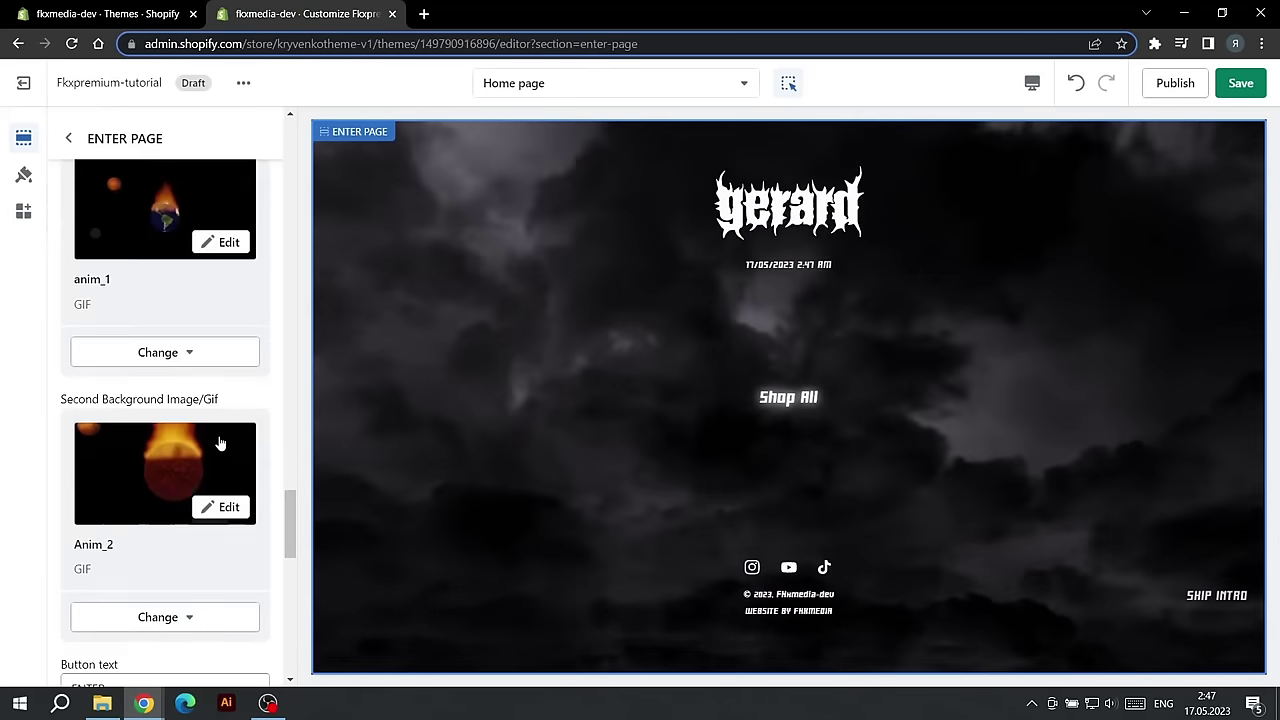
pyautogui.scroll(3, 201, 449)
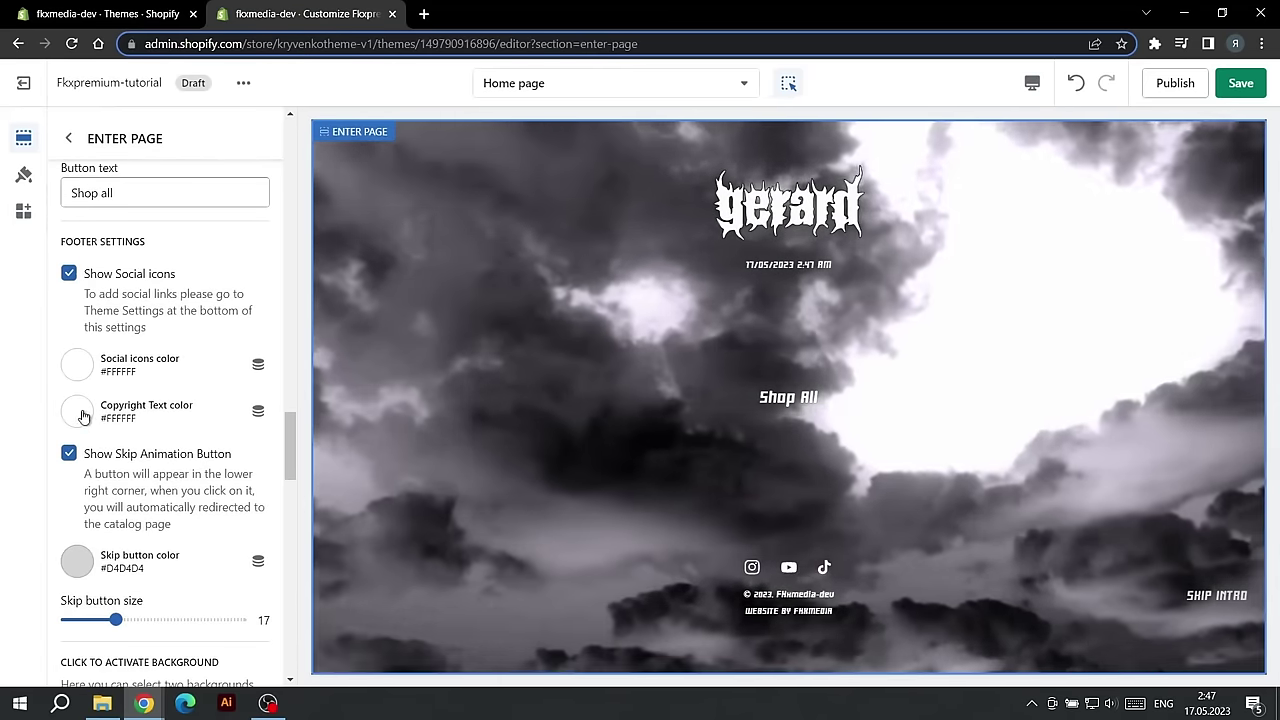
pyautogui.click(82, 414)
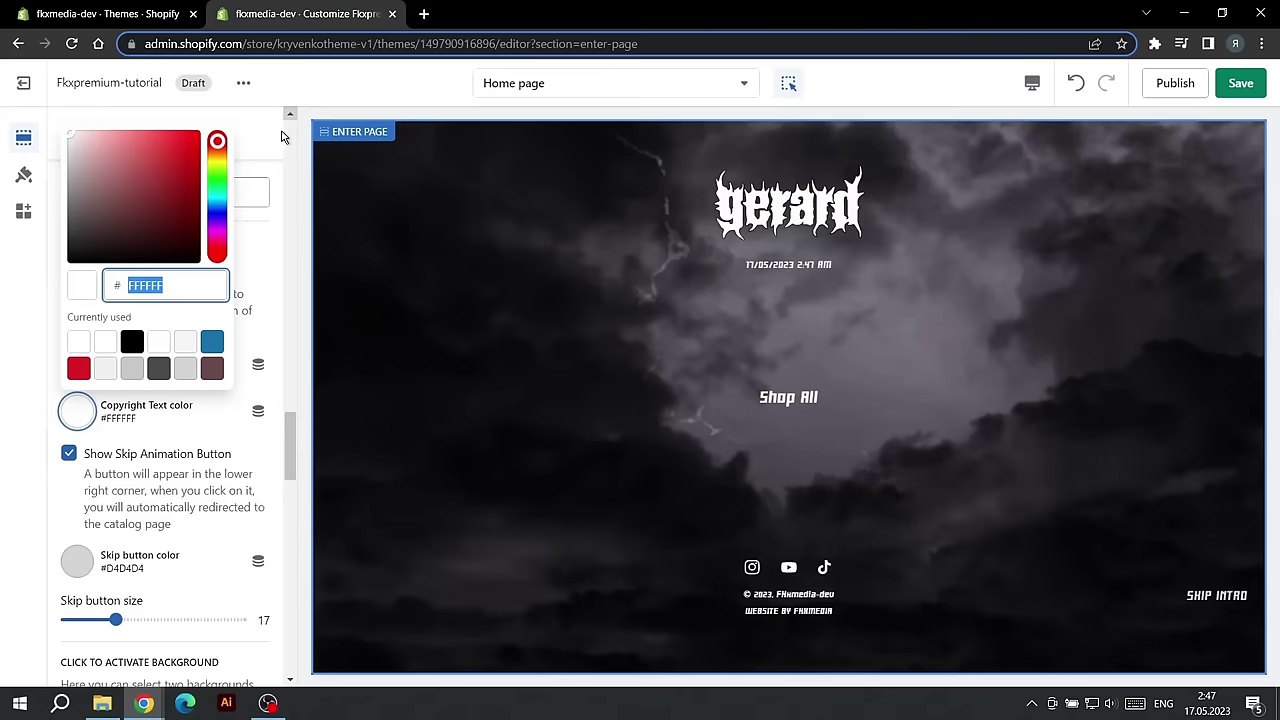
pyautogui.click(278, 141)
pyautogui.scroll(-1, 189, 386)
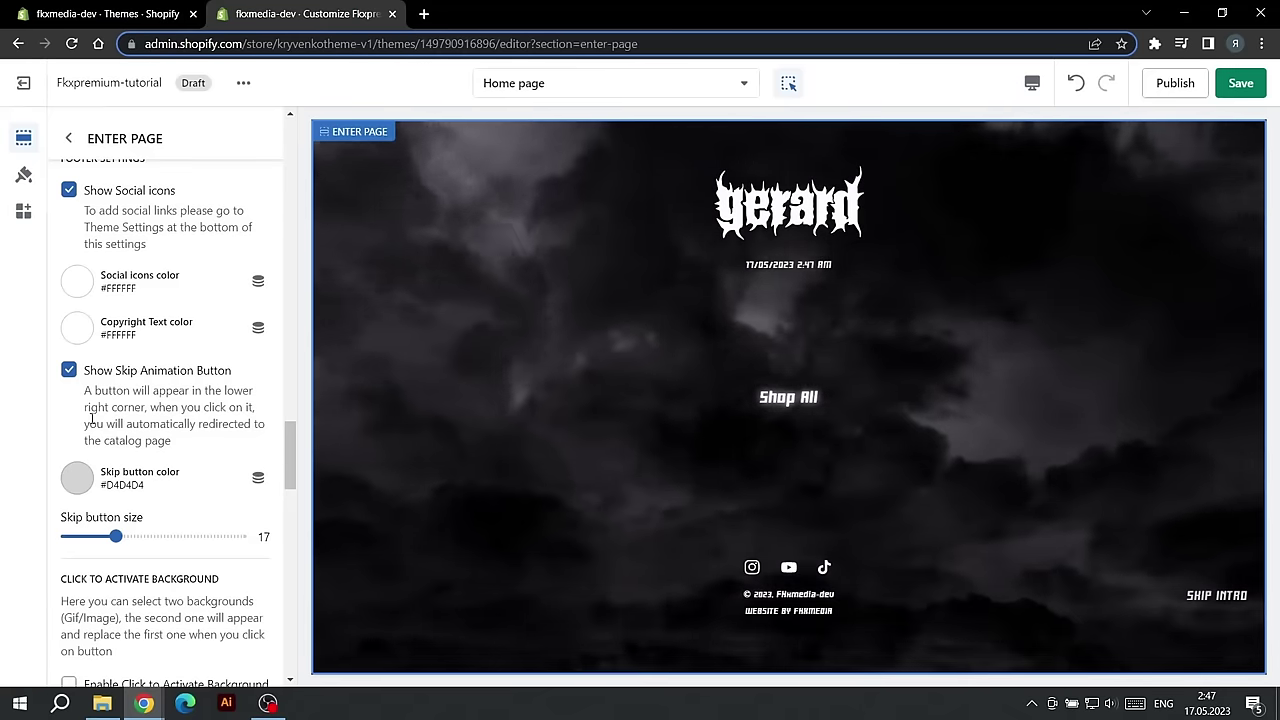
pyautogui.scroll(-1, 91, 418)
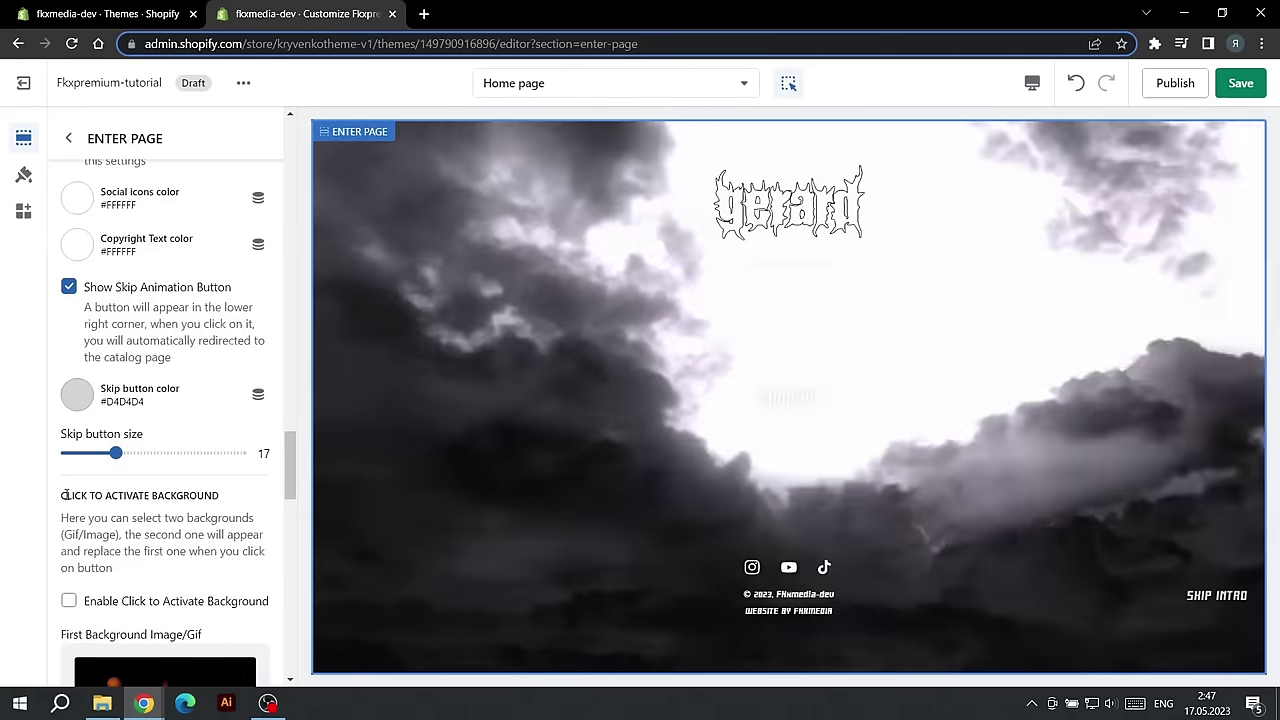
pyautogui.moveTo(76, 495); pyautogui.dragTo(218, 495)
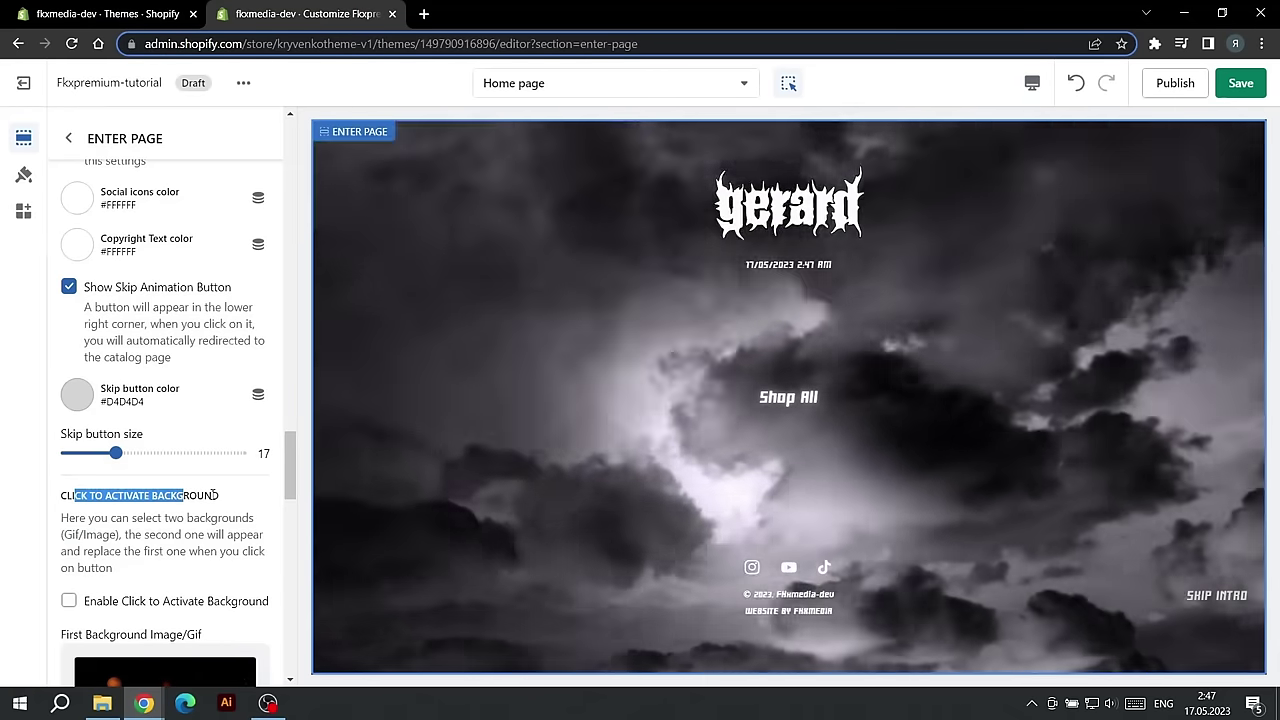
pyautogui.click(213, 495)
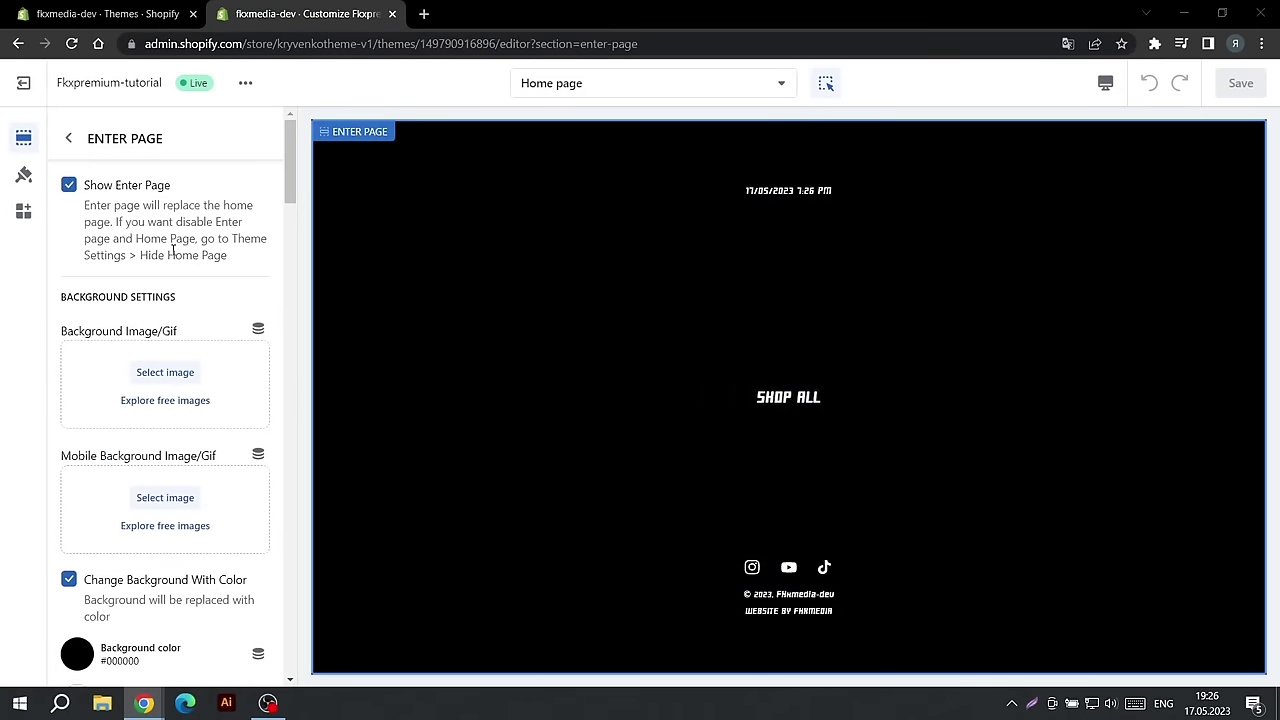
# Step: Uncheck Change Background With Color and check Enable Click to Activate Background
pyautogui.scroll(-3, 180, 252)
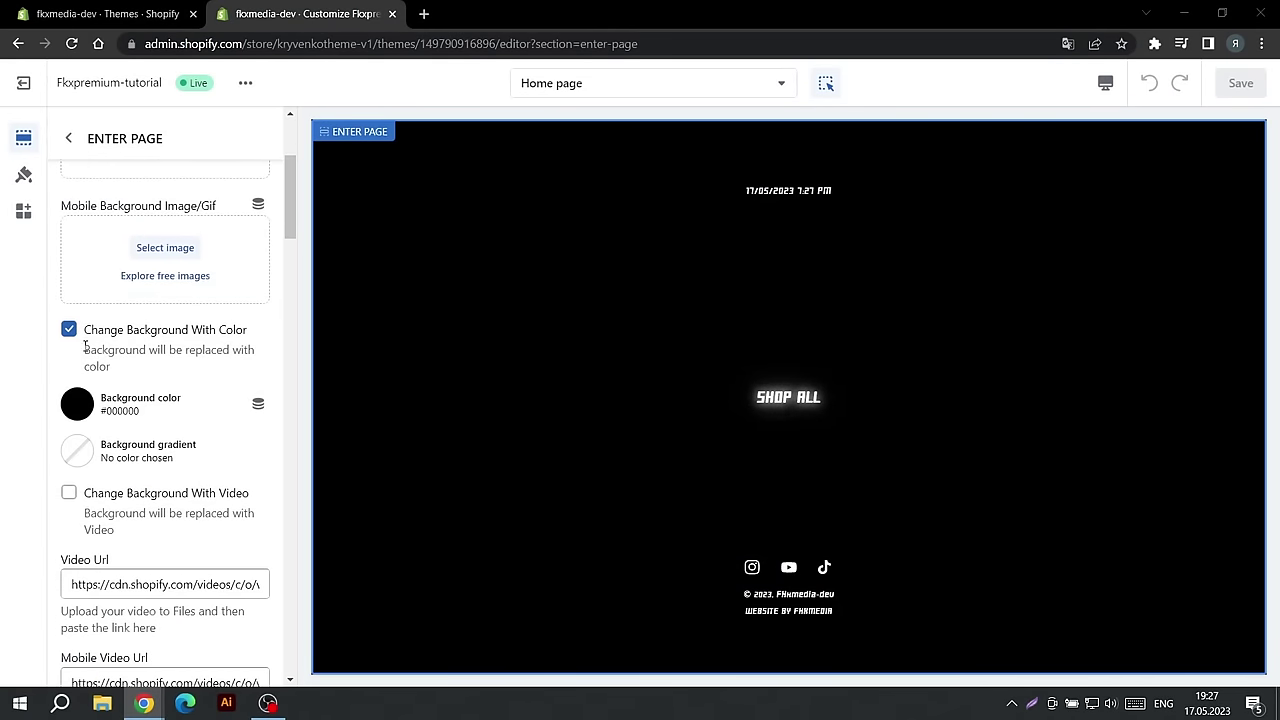
pyautogui.click(88, 368)
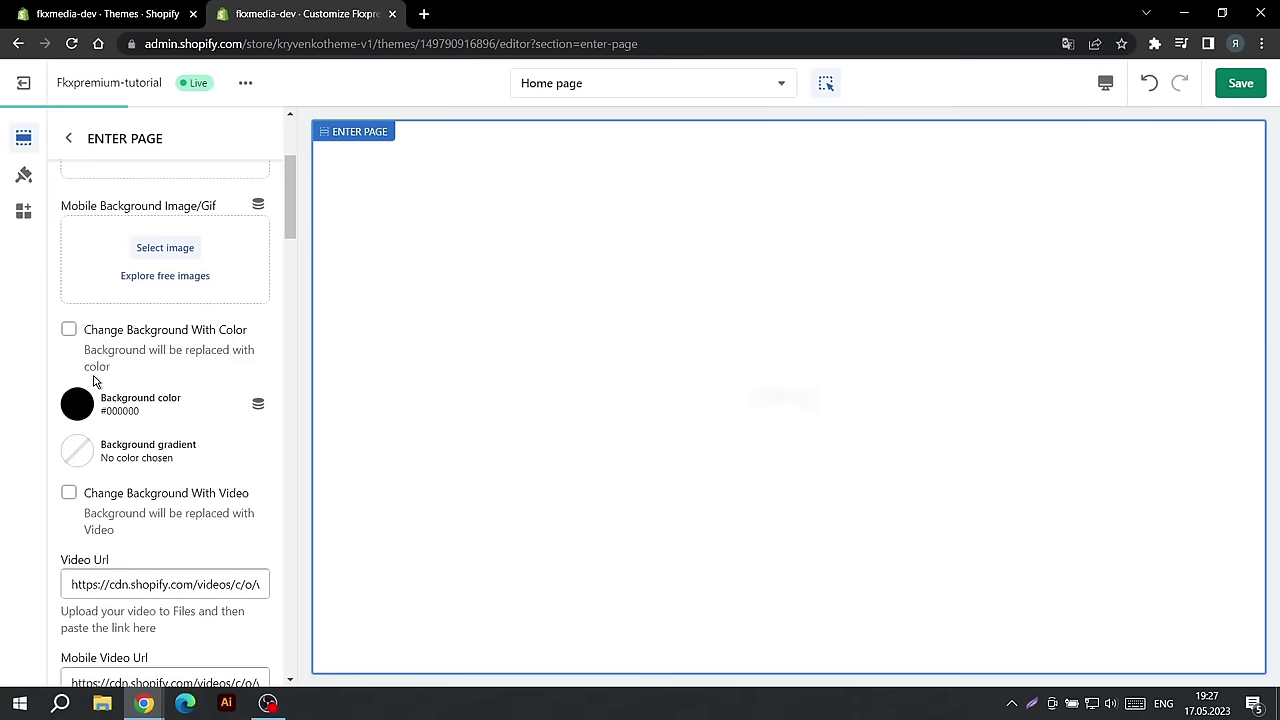
pyautogui.scroll(-2, 93, 380)
pyautogui.scroll(-16, 88, 365)
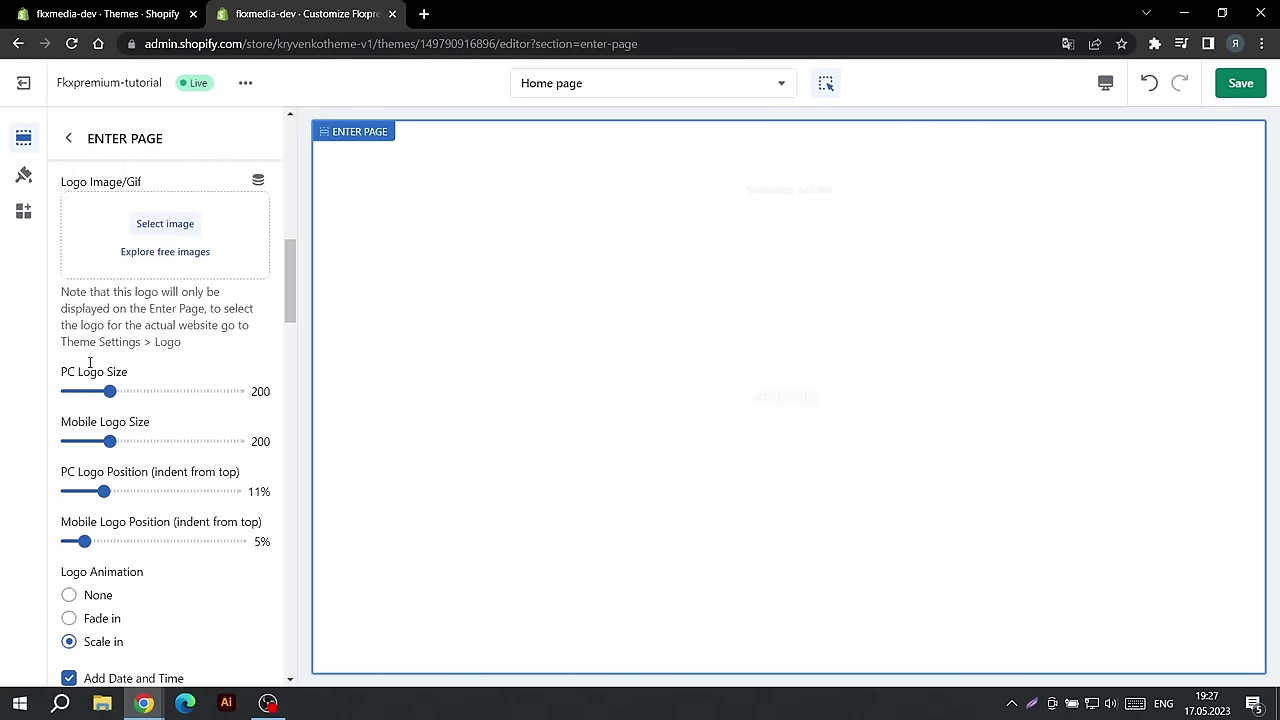
pyautogui.scroll(-10, 92, 364)
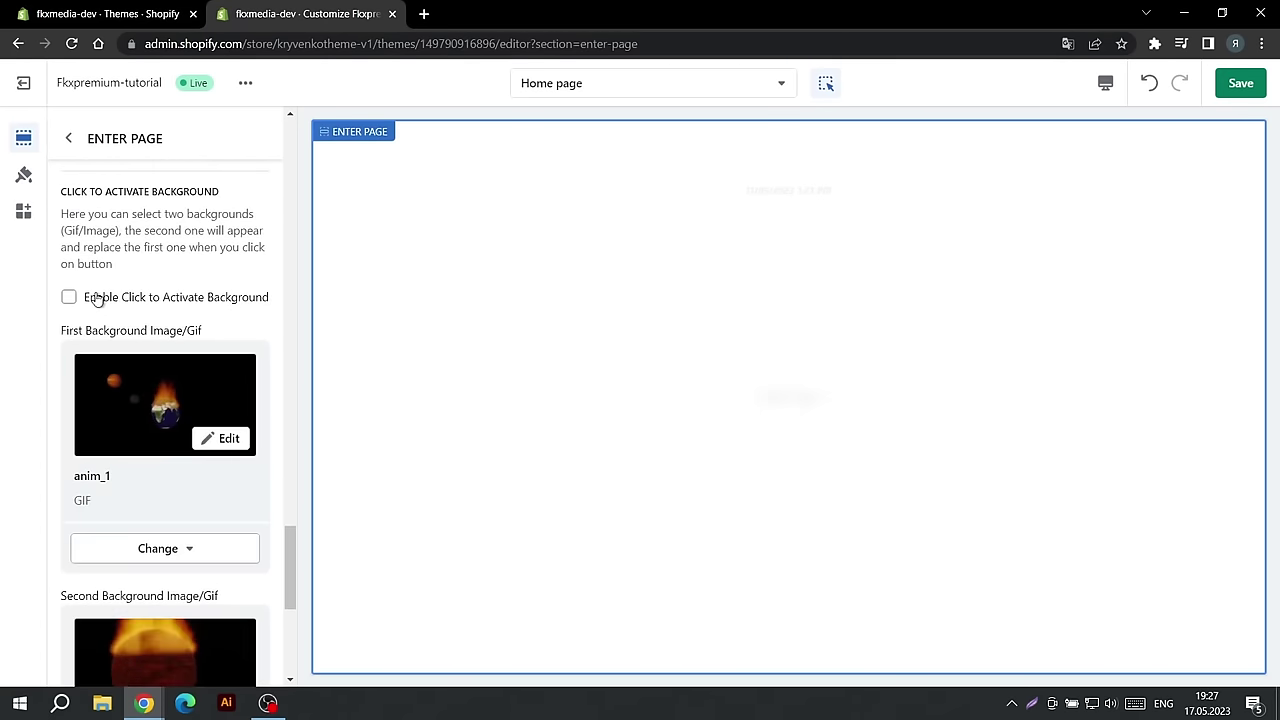
pyautogui.click(69, 297)
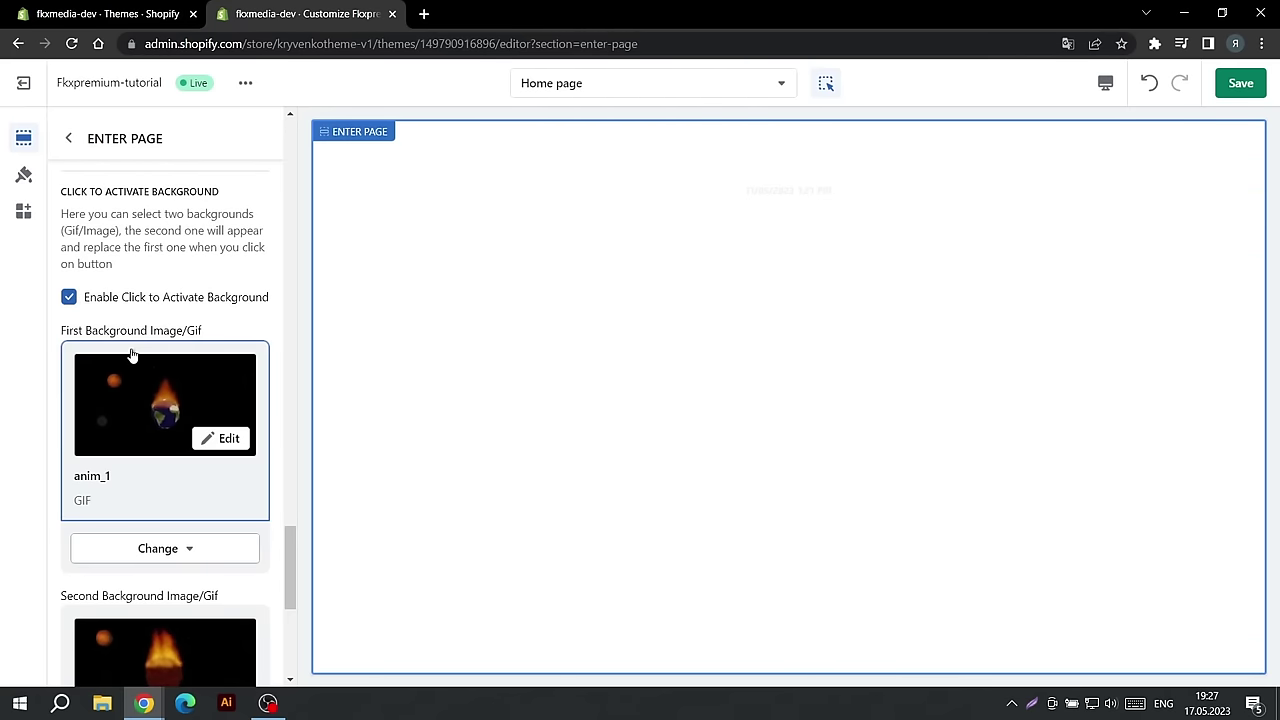
pyautogui.scroll(-1, 173, 343)
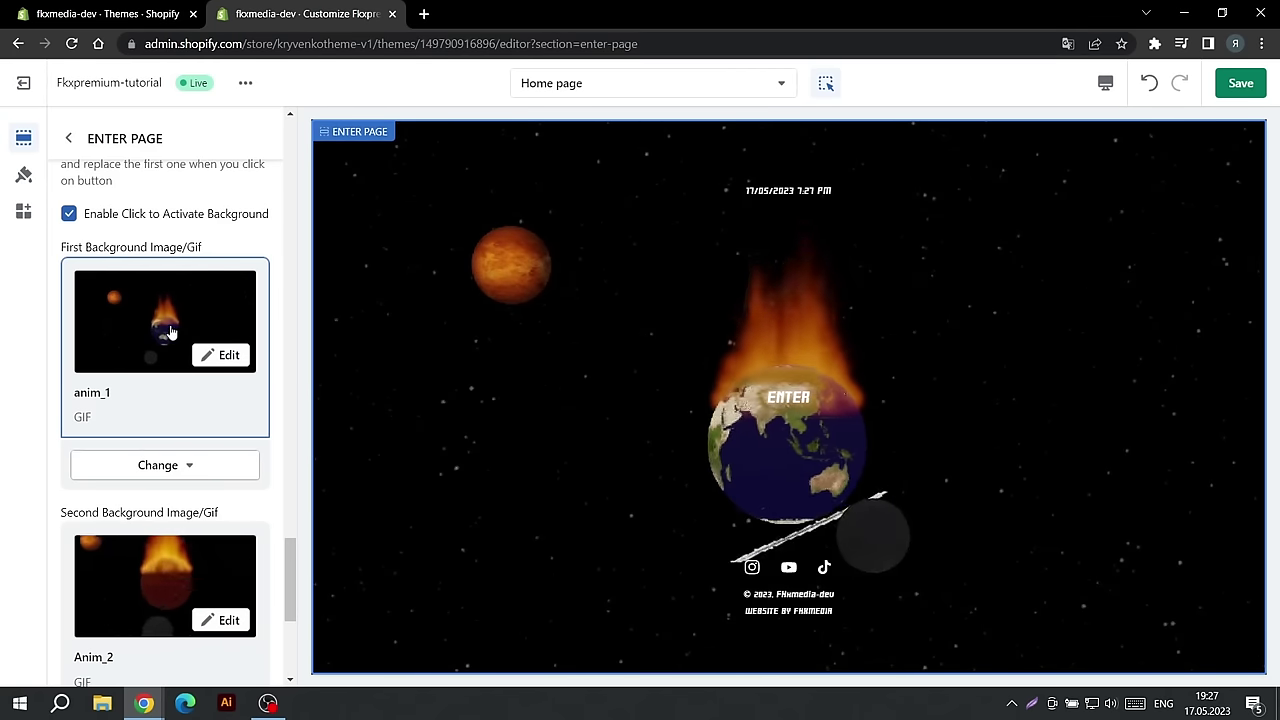
pyautogui.scroll(-2, 170, 340)
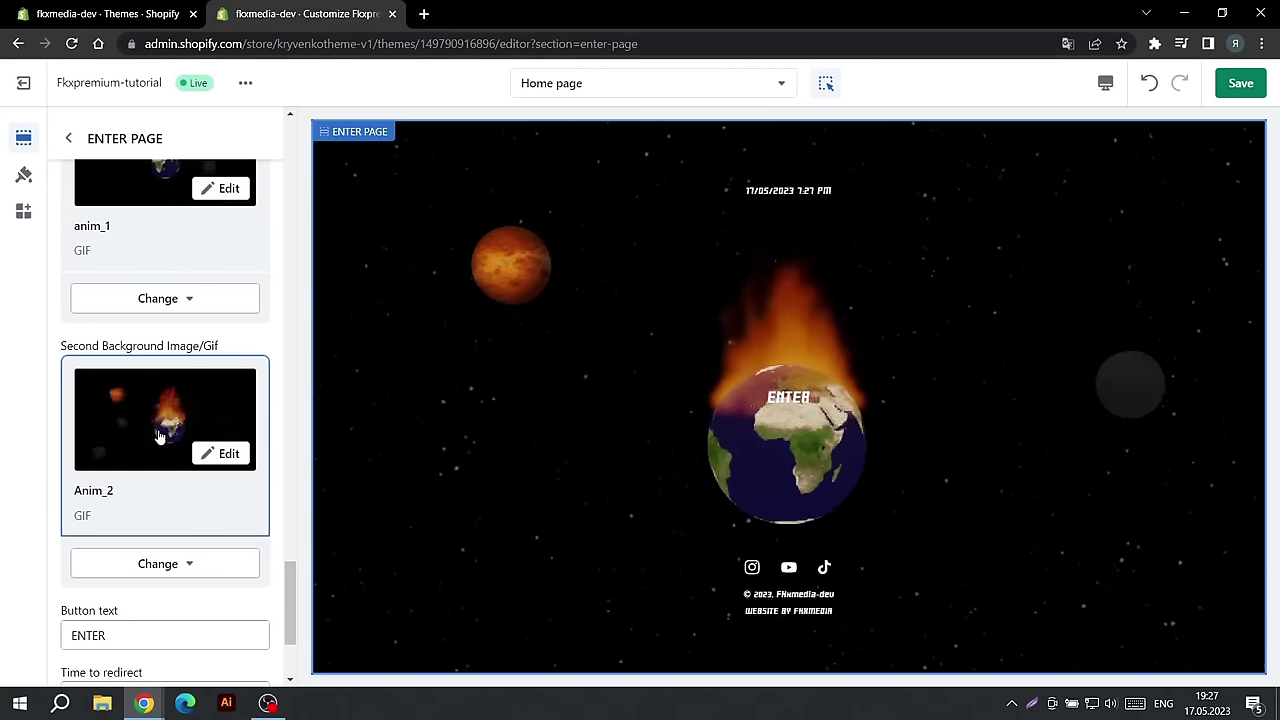
pyautogui.scroll(-2, 155, 418)
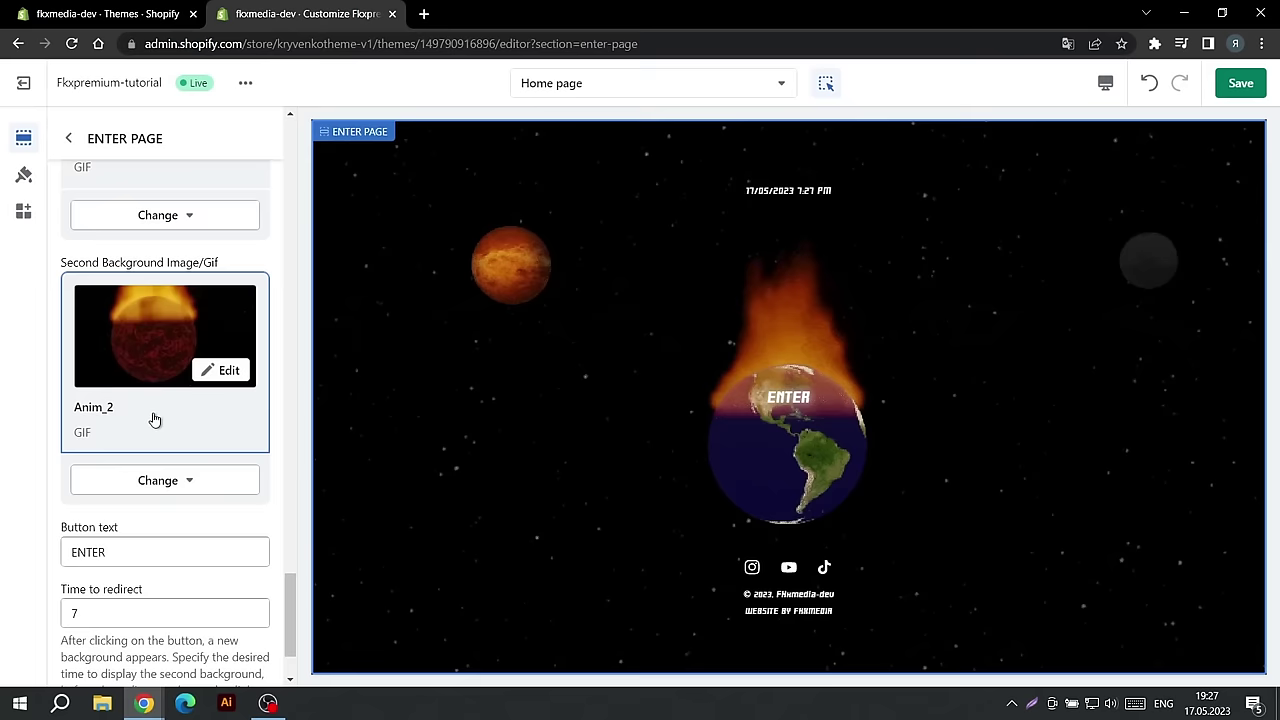
# Step: Set the Button text to ENTER NOW and Time to redirect to 5
pyautogui.moveTo(149, 434); pyautogui.dragTo(62, 432)
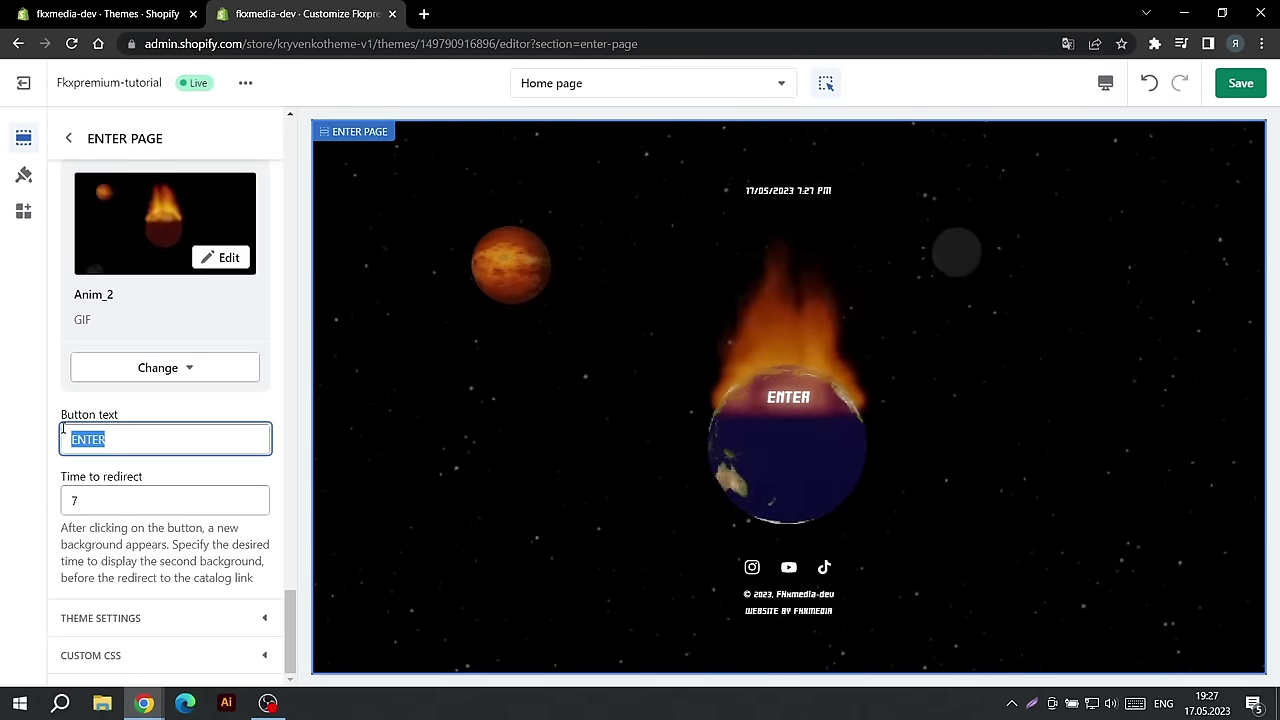
pyautogui.click(136, 441)
pyautogui.write('NOW')
pyautogui.click(137, 413)
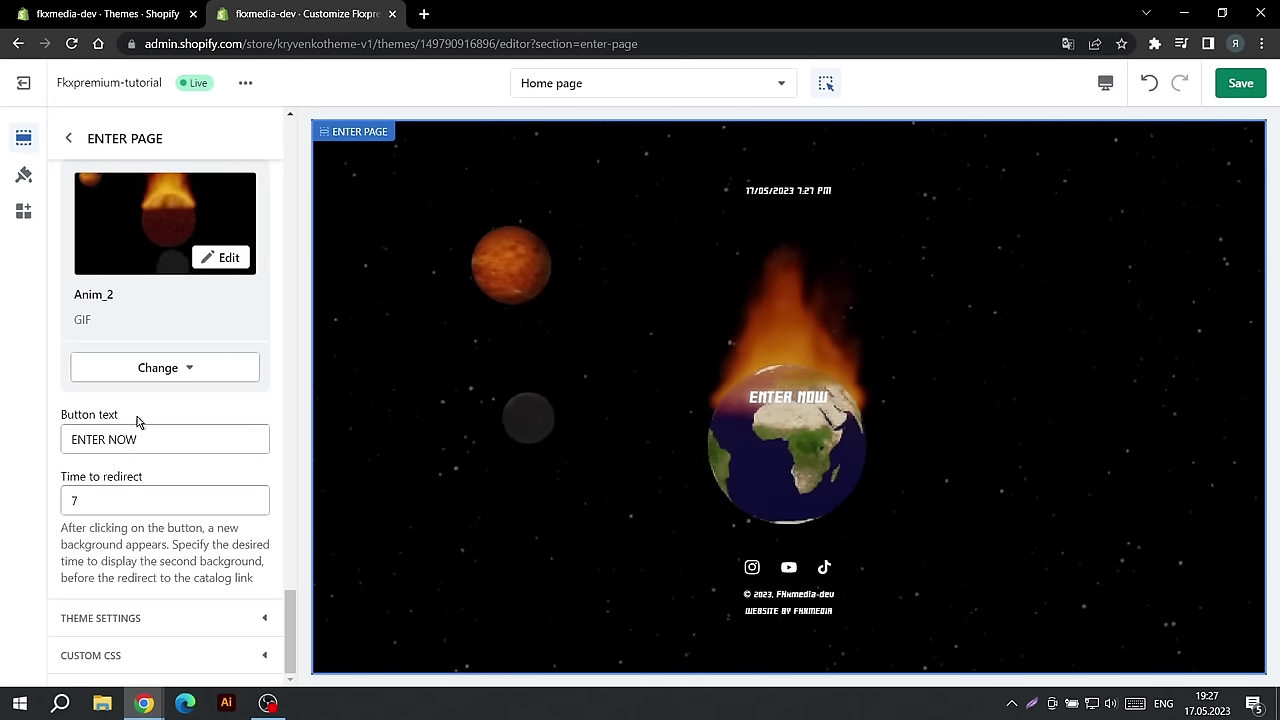
pyautogui.doubleClick(76, 500)
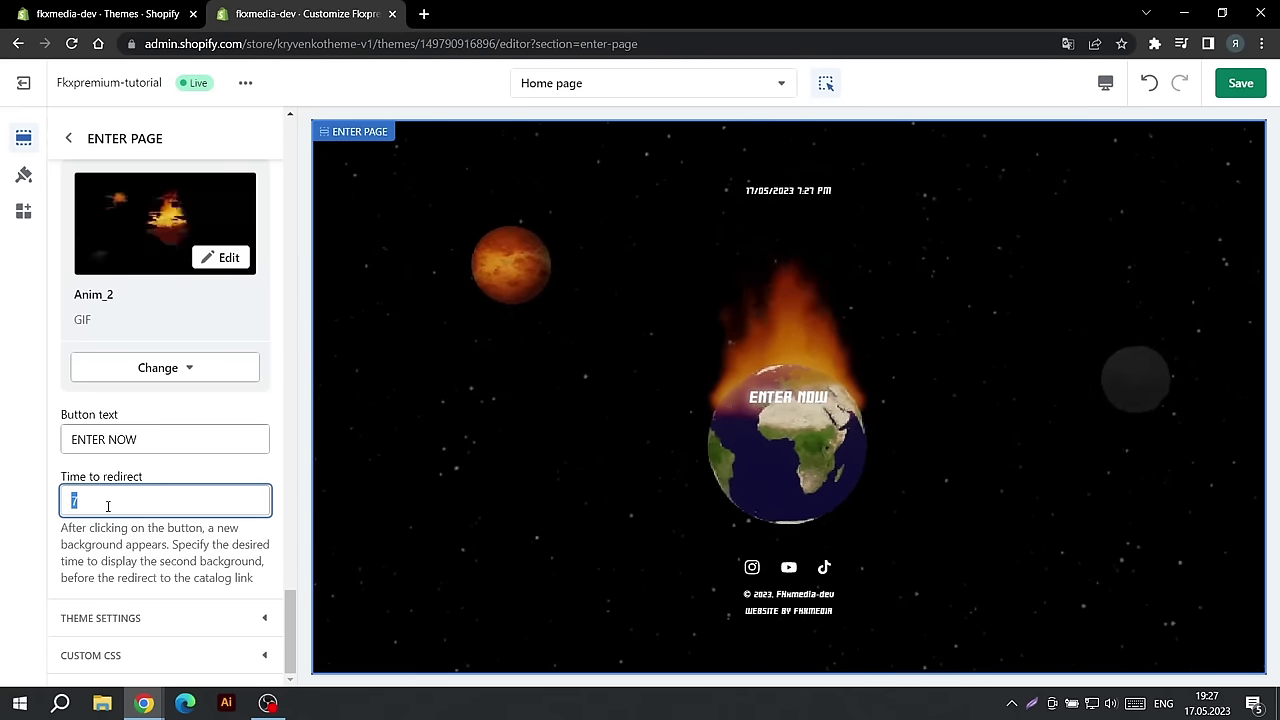
pyautogui.write('5')
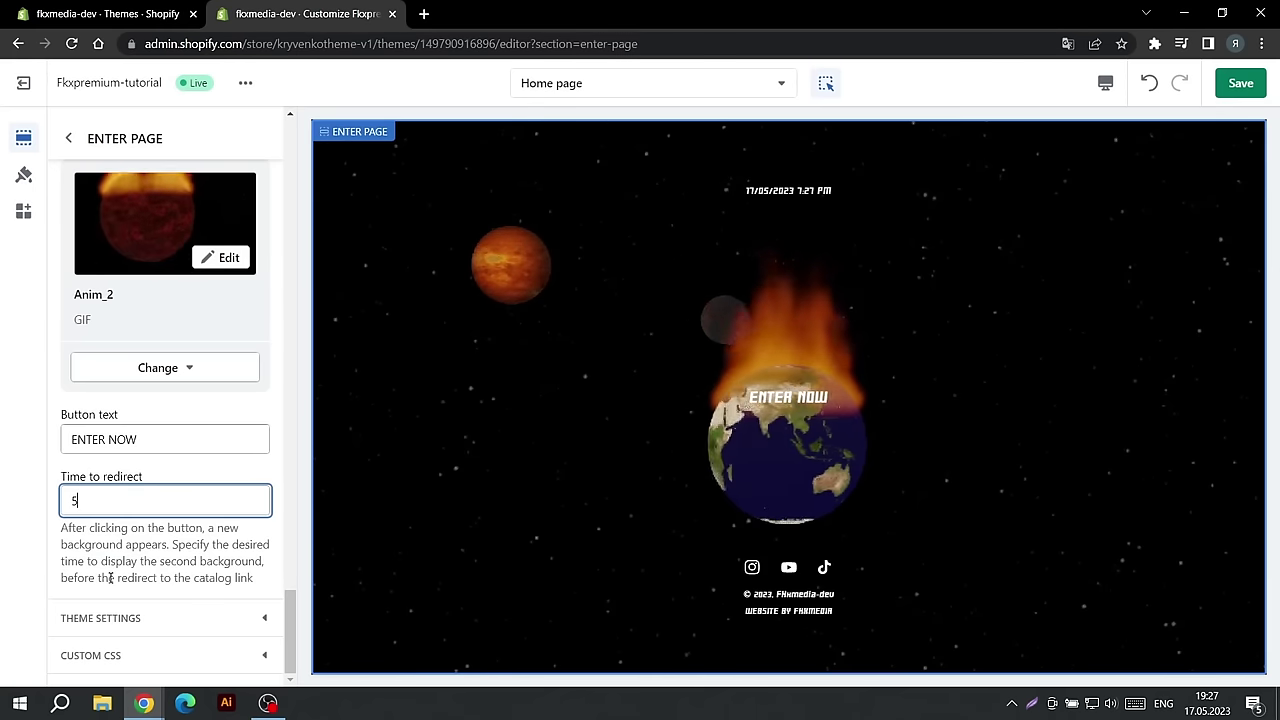
pyautogui.scroll(2, 118, 562)
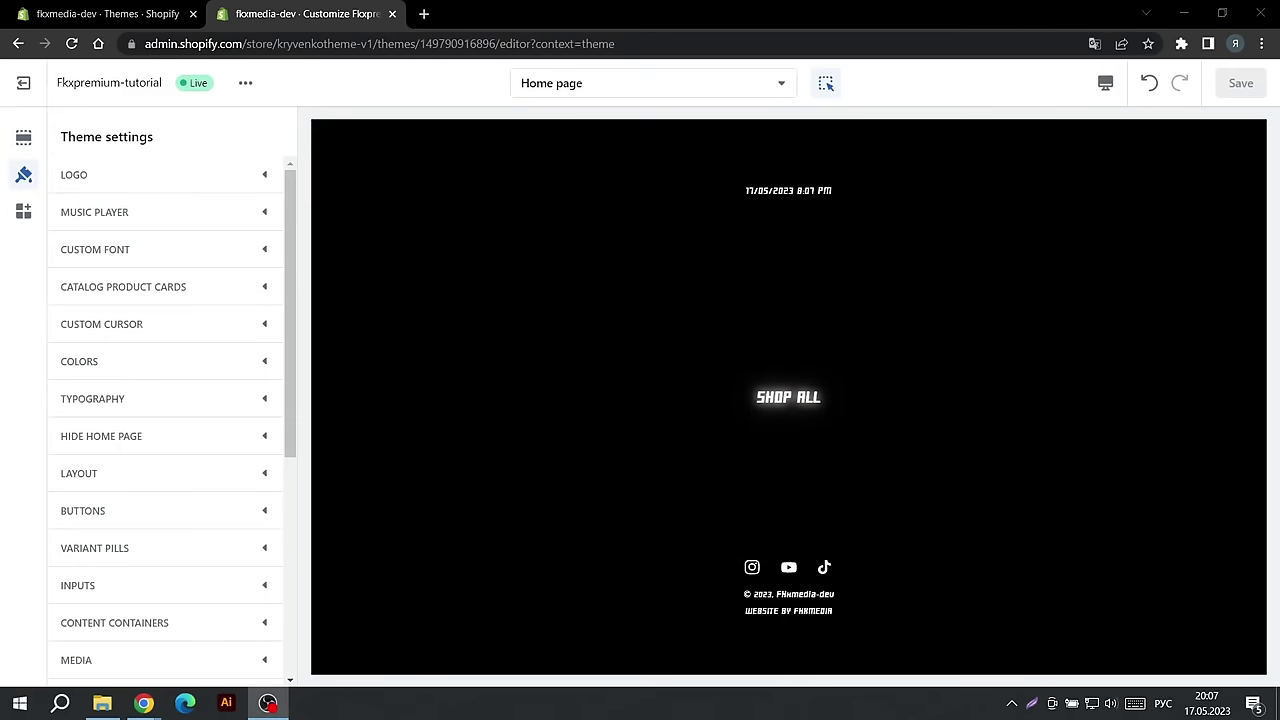
pyautogui.click(696, 452)
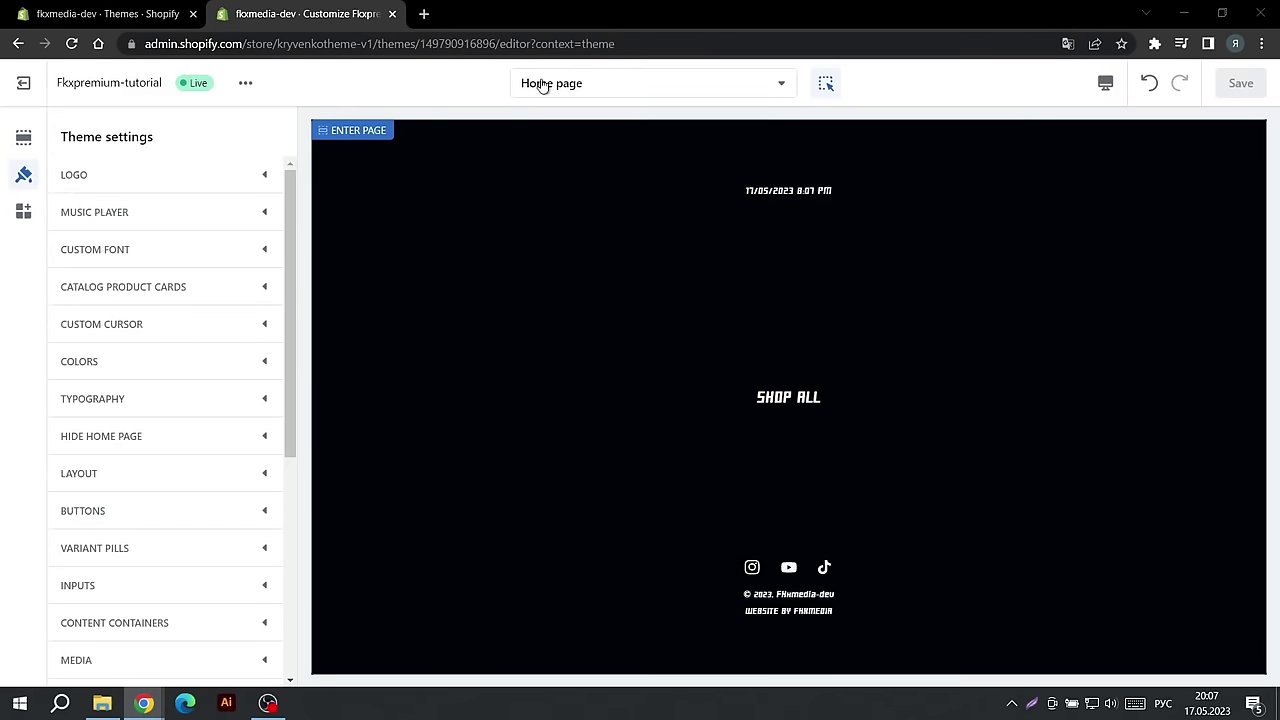
# Step: Follow SHOP ALL to the Default collection, then expand and collapse LOGO theme settings
pyautogui.click(798, 400)
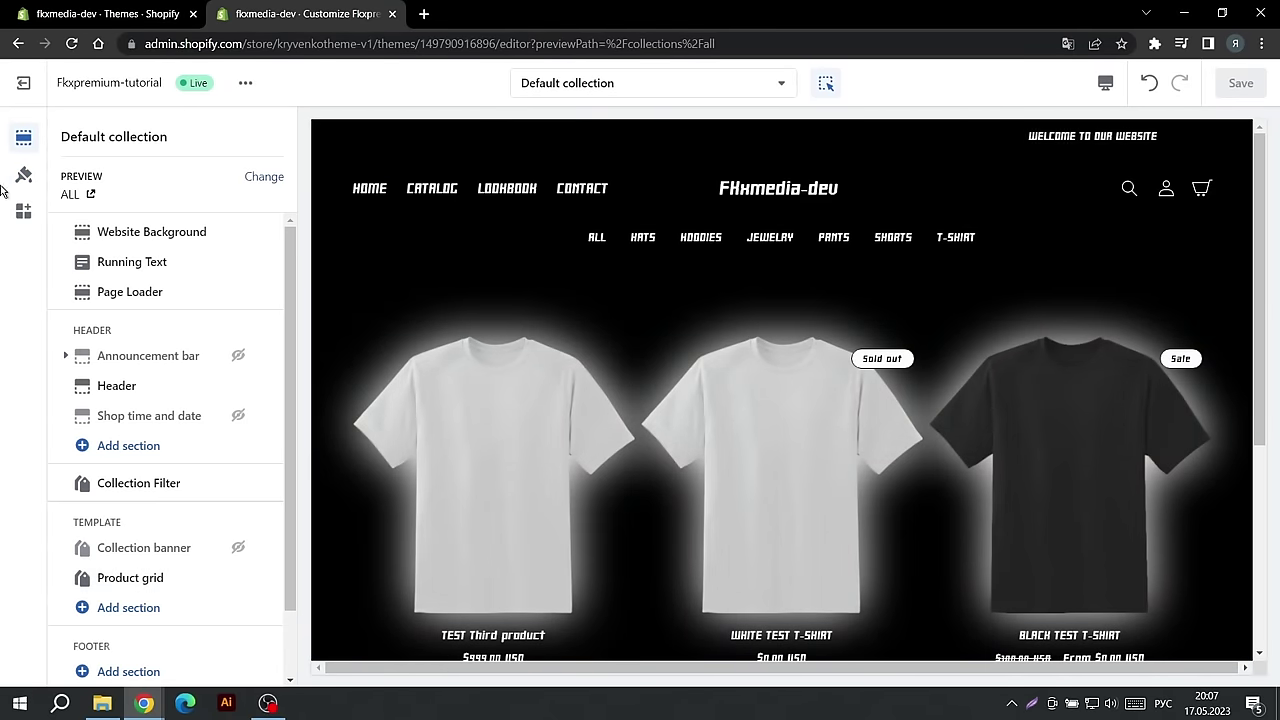
pyautogui.click(20, 178)
pyautogui.click(84, 174)
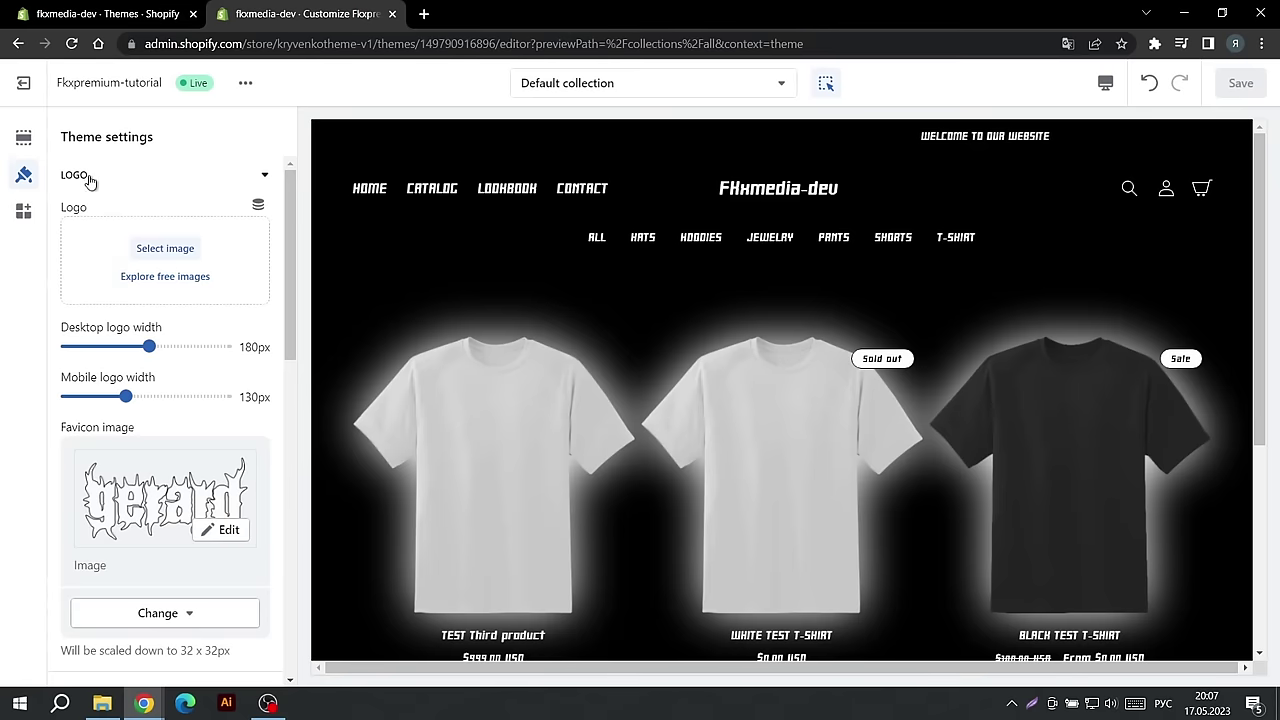
pyautogui.scroll(-1, 115, 276)
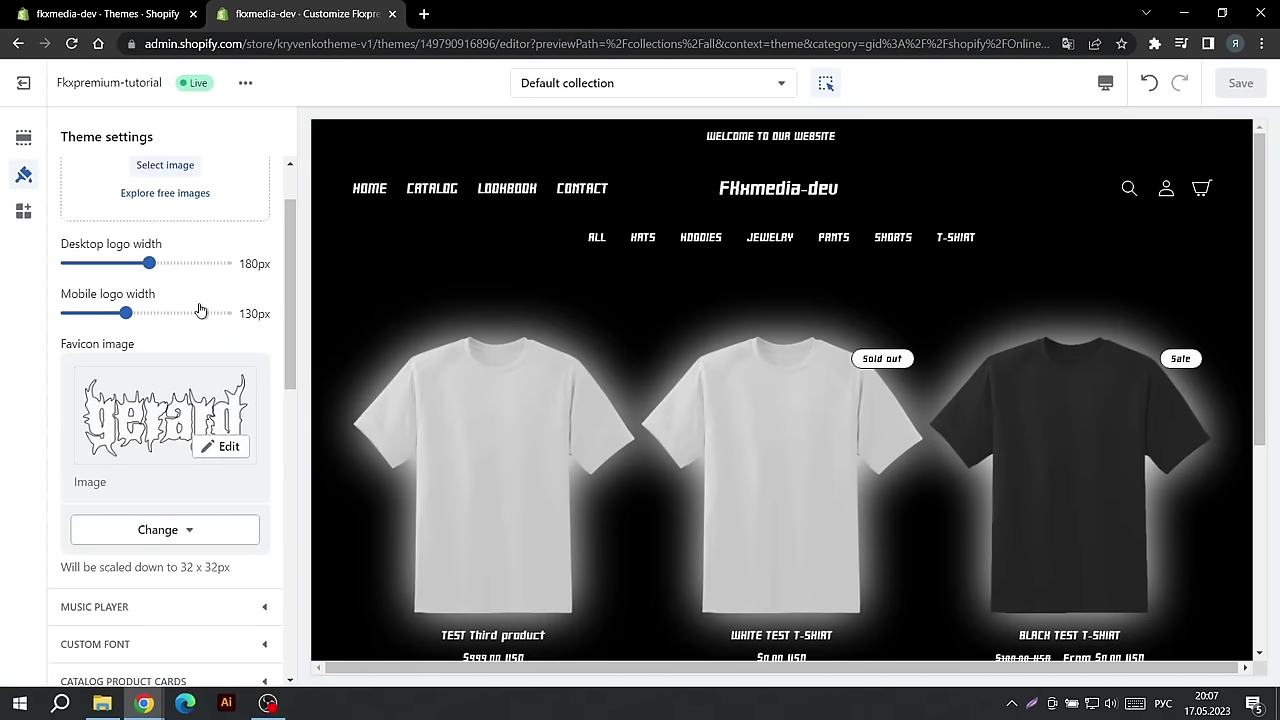
pyautogui.scroll(1, 189, 317)
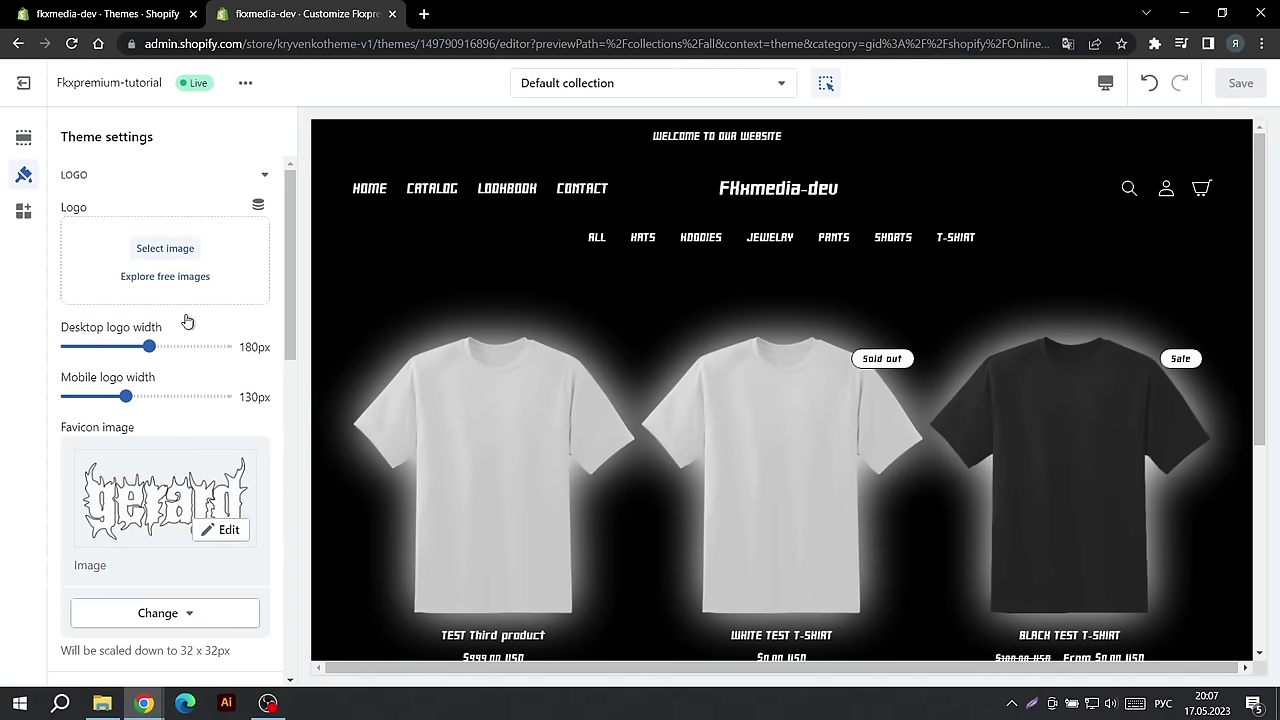
pyautogui.click(197, 172)
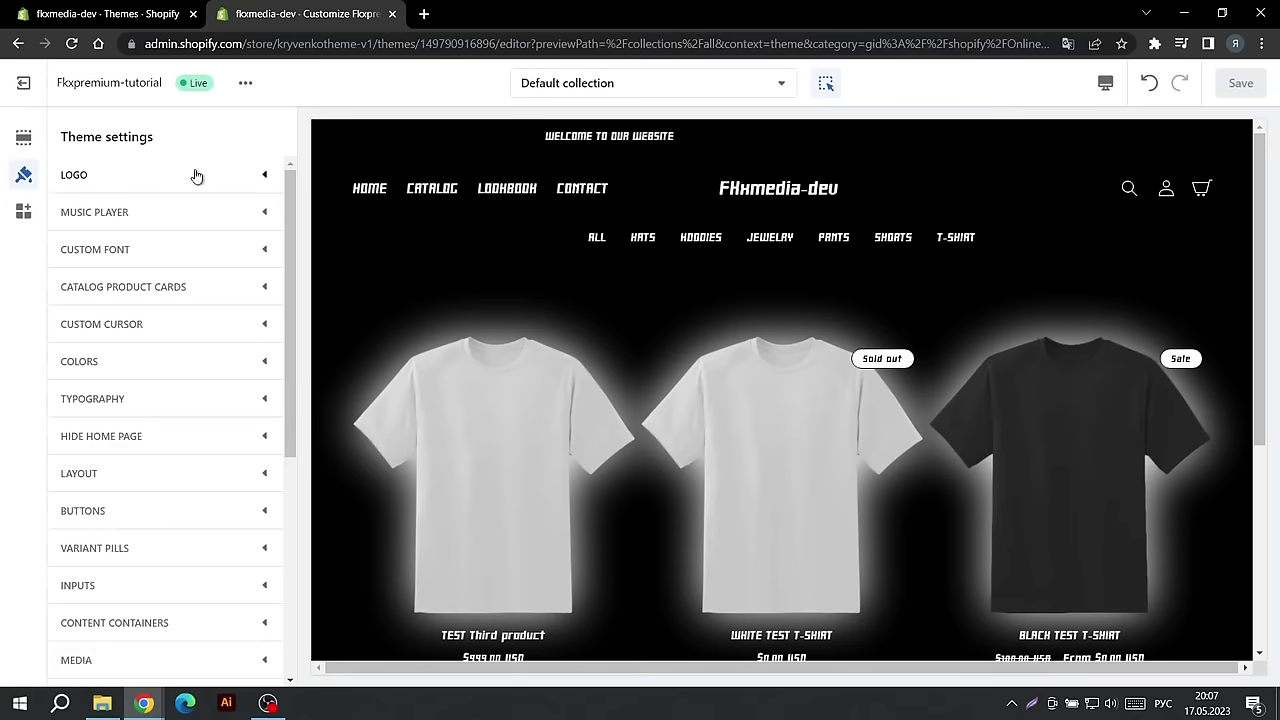
pyautogui.click(23, 145)
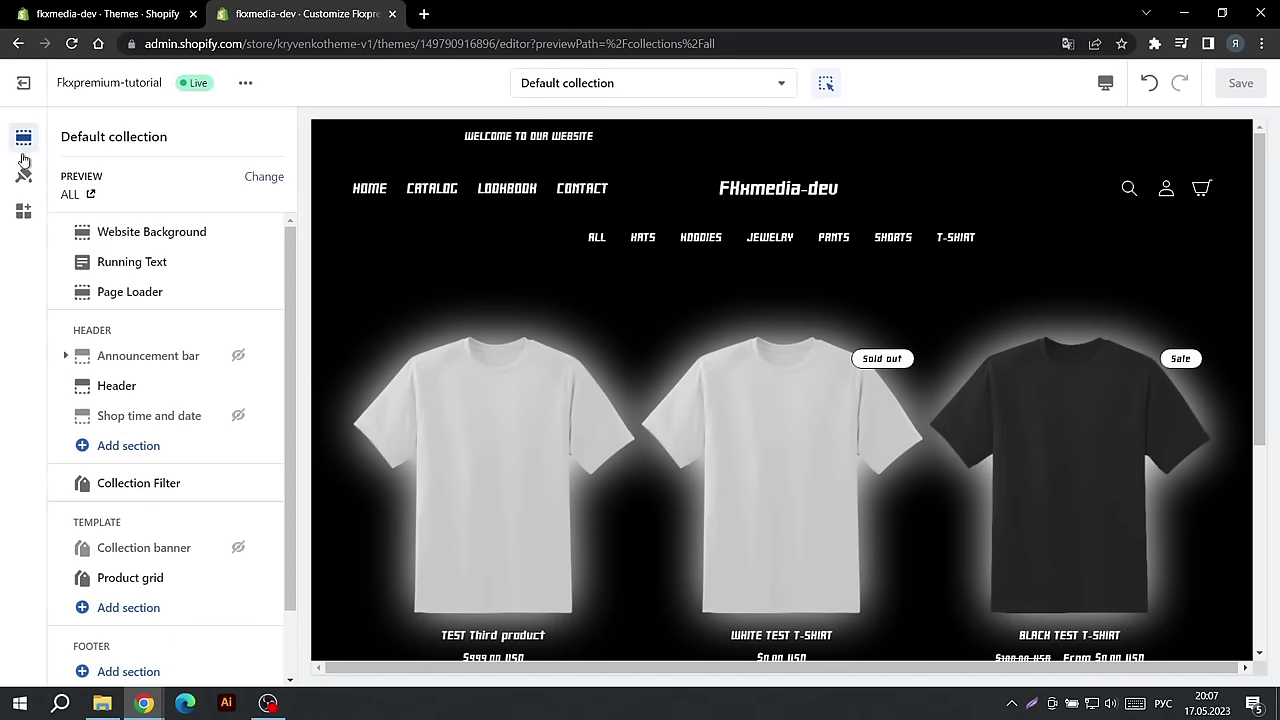
# Step: Look over the Website Background settings, then return to the Default collection sections list
pyautogui.click(144, 233)
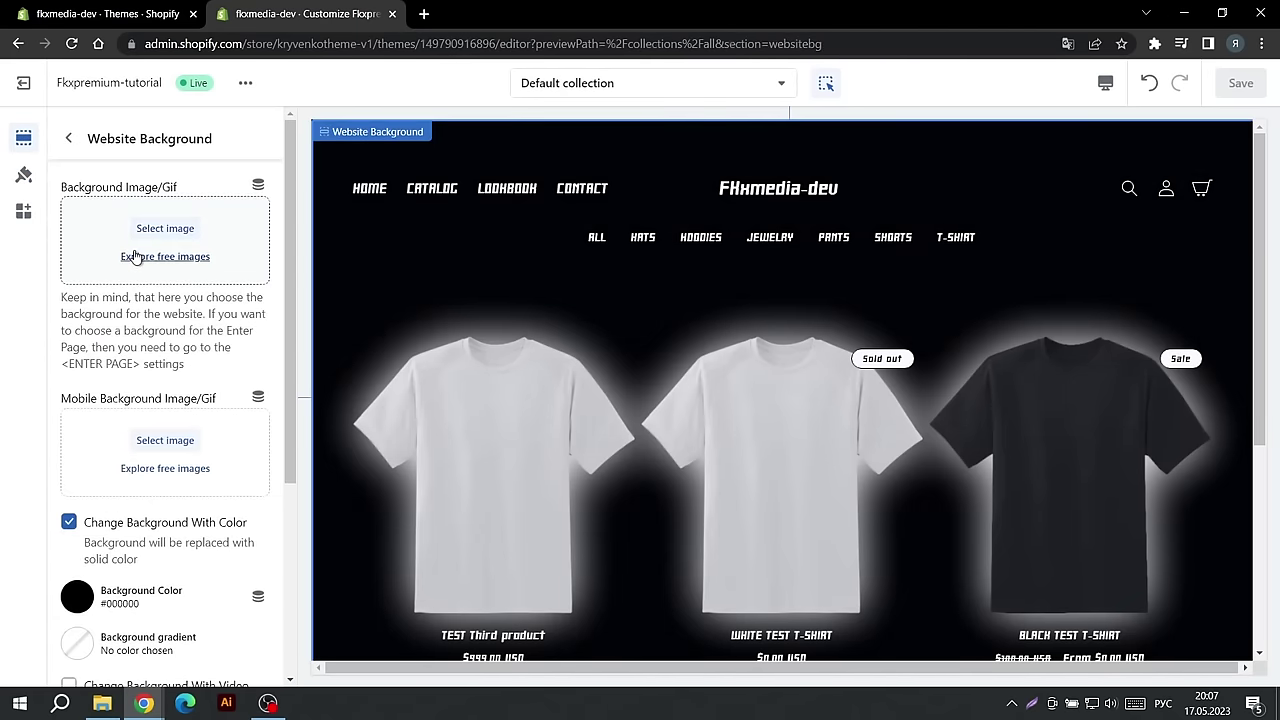
pyautogui.scroll(-3, 130, 270)
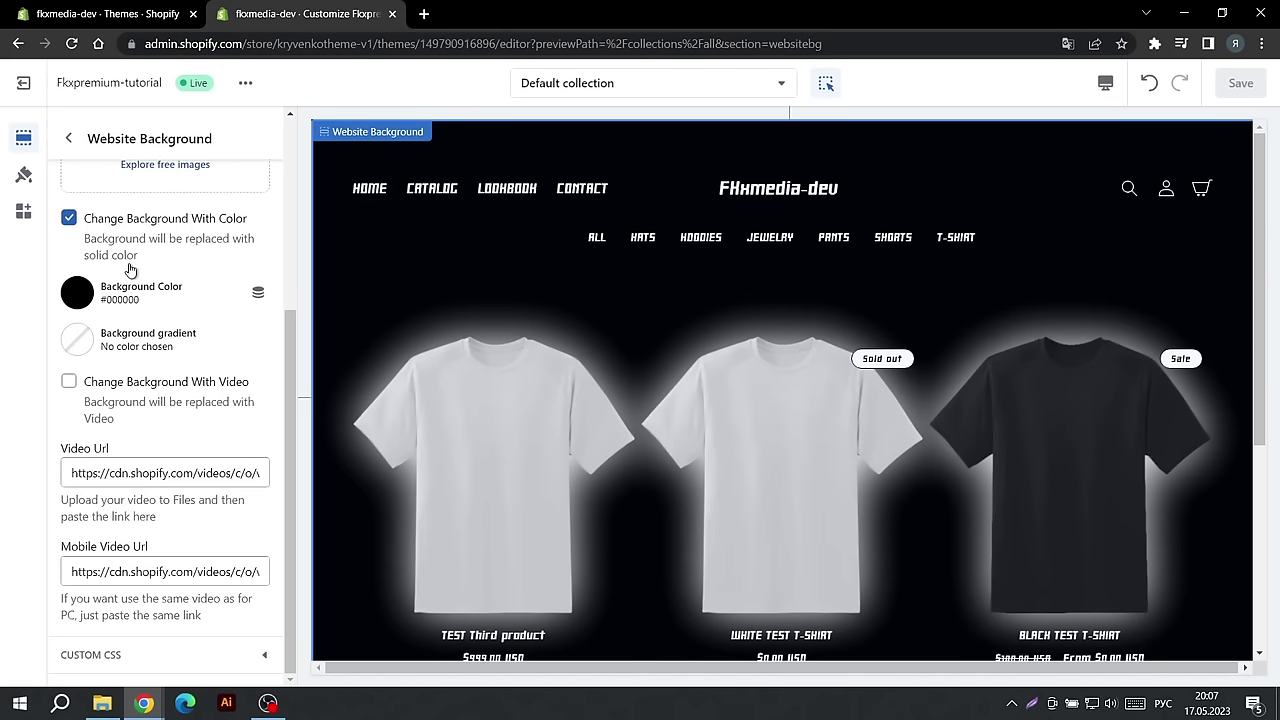
pyautogui.scroll(3, 130, 541)
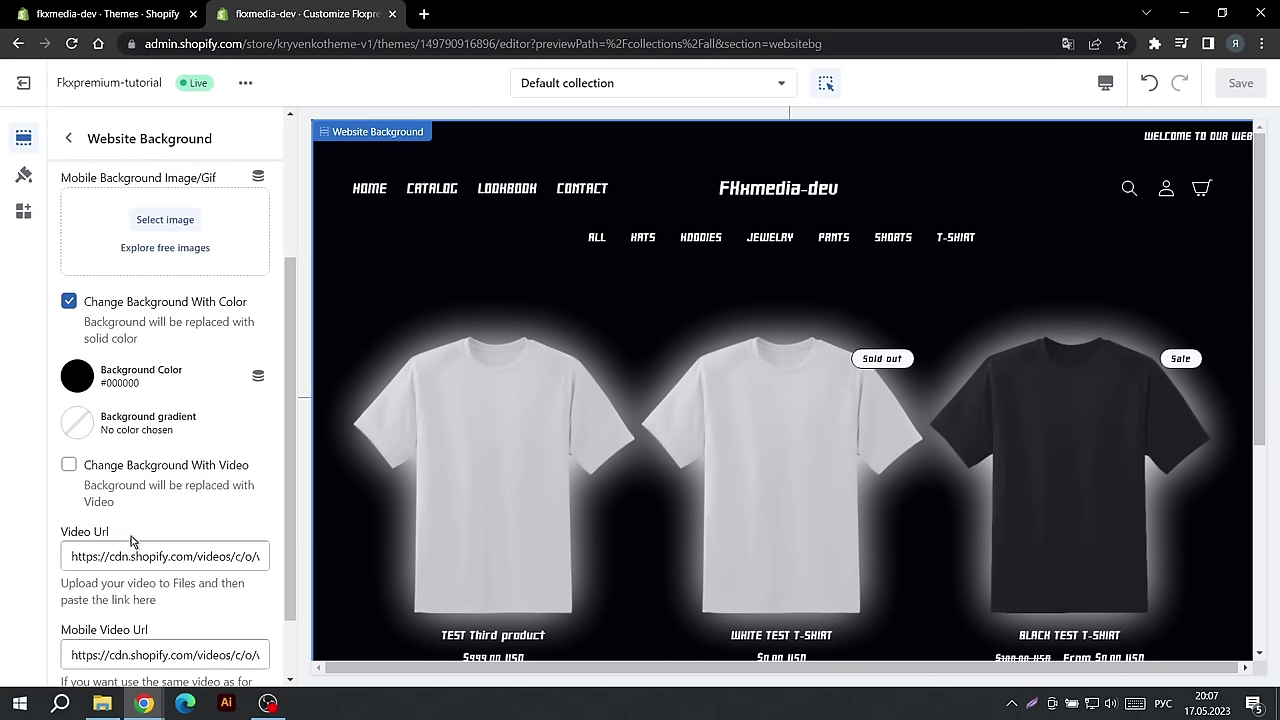
pyautogui.click(68, 138)
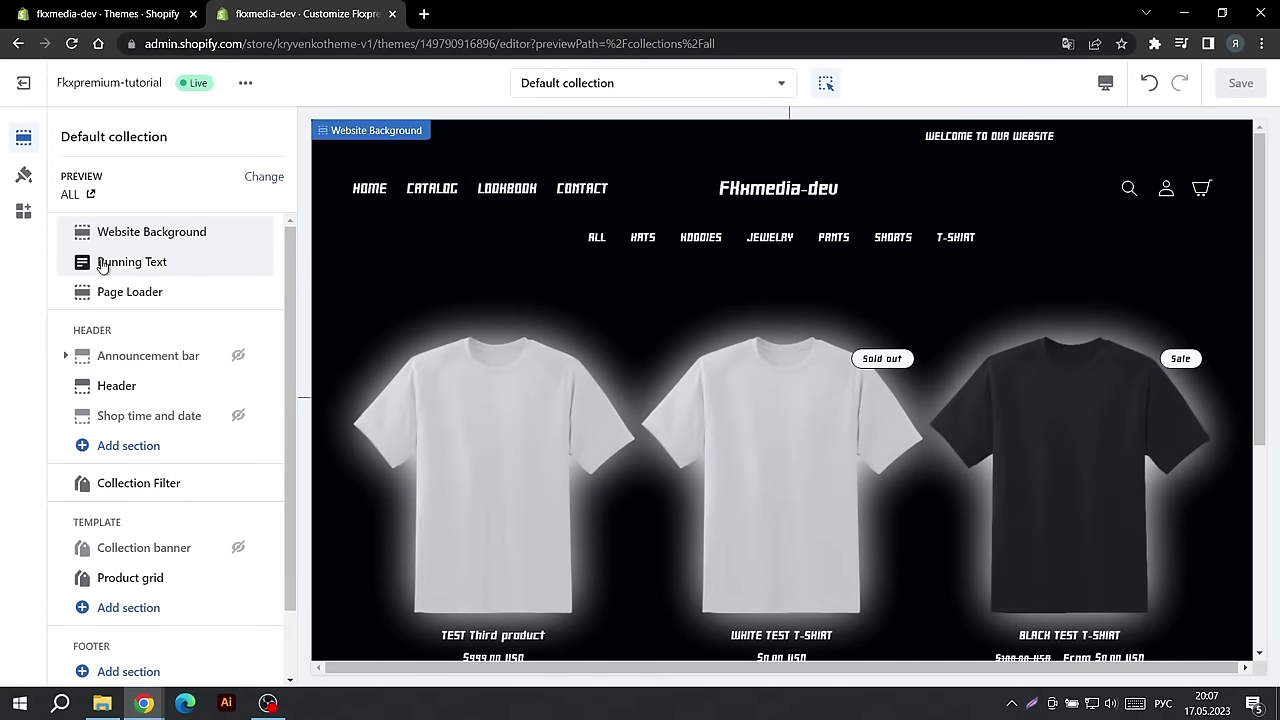
pyautogui.click(101, 262)
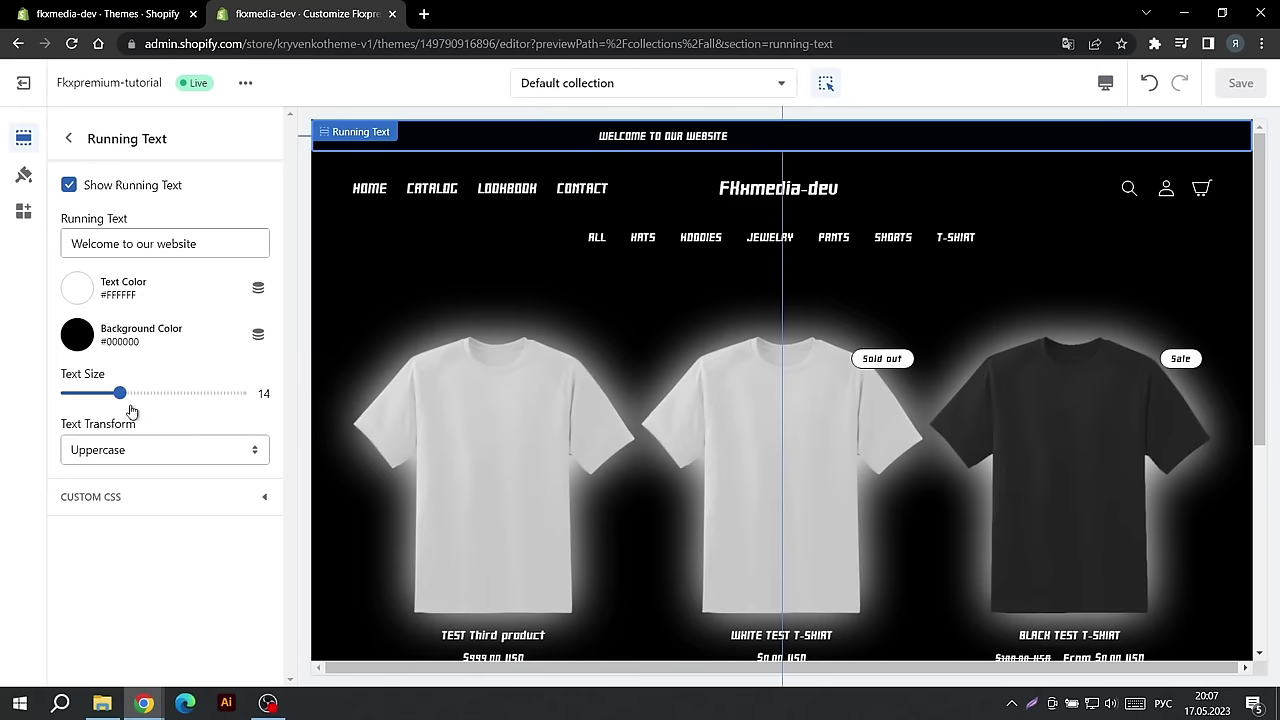
pyautogui.click(143, 447)
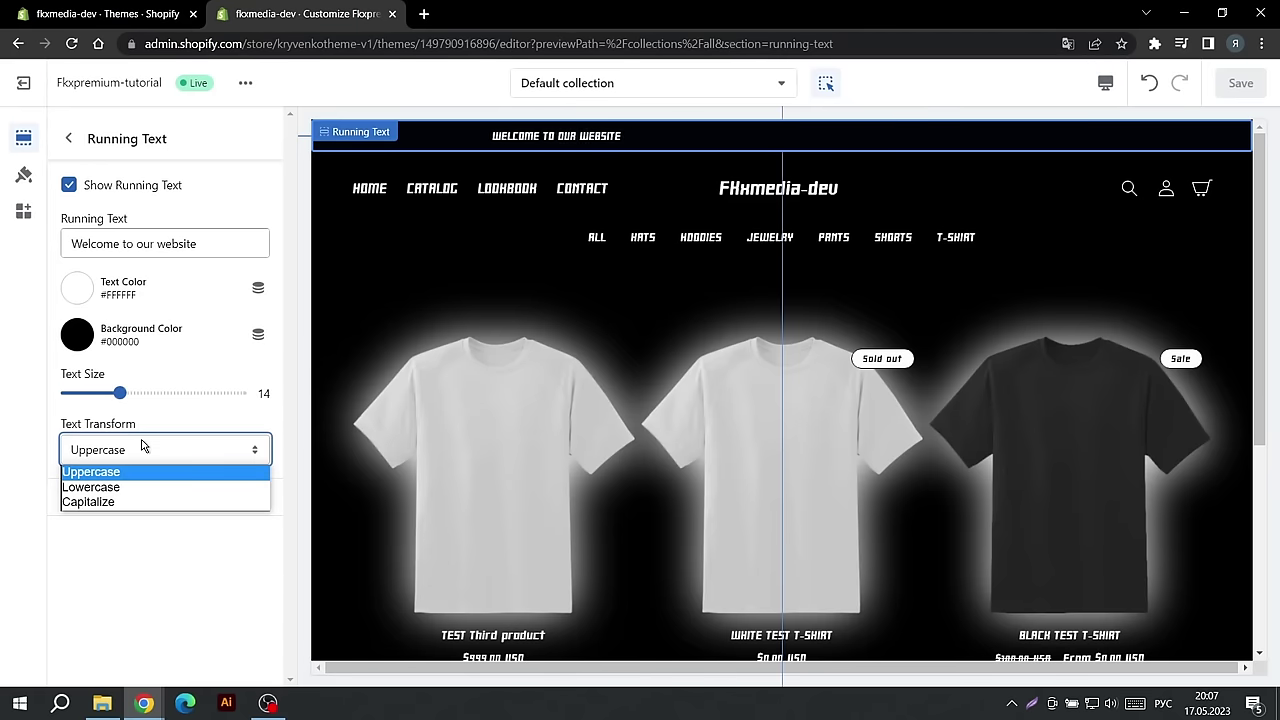
pyautogui.click(149, 446)
pyautogui.click(78, 138)
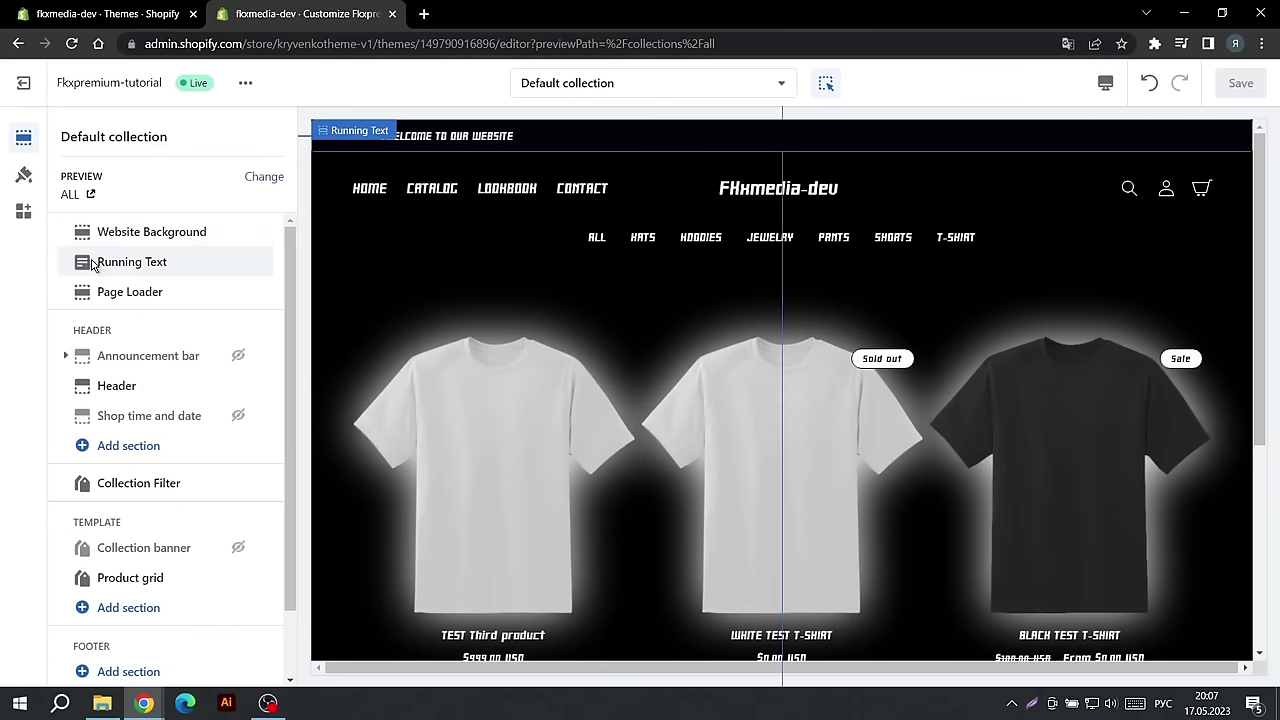
pyautogui.click(107, 297)
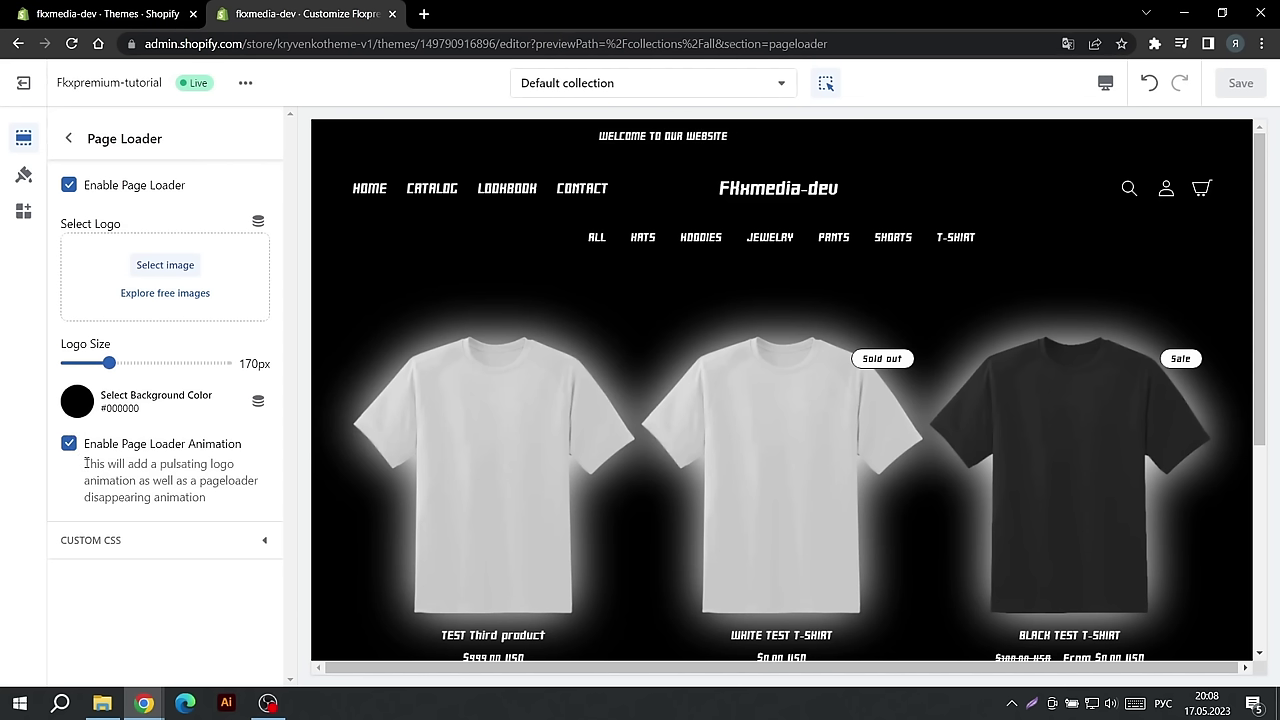
pyautogui.moveTo(85, 463); pyautogui.dragTo(205, 500)
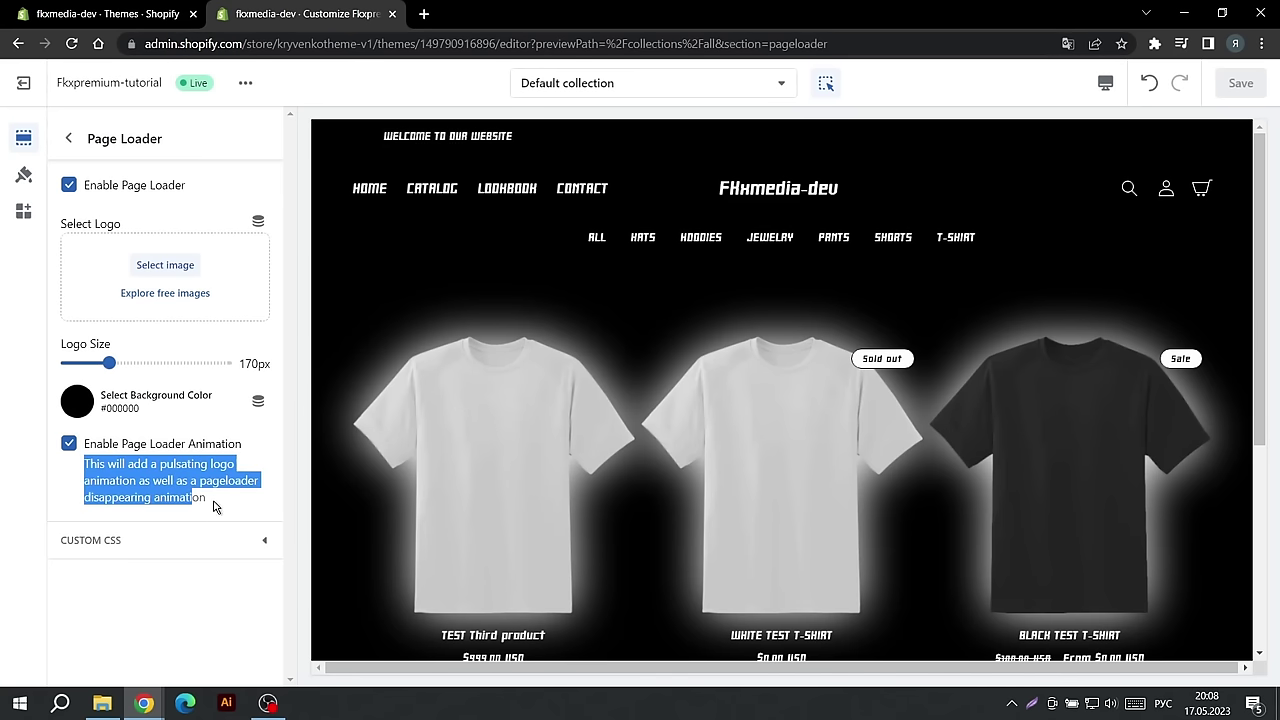
pyautogui.click(213, 507)
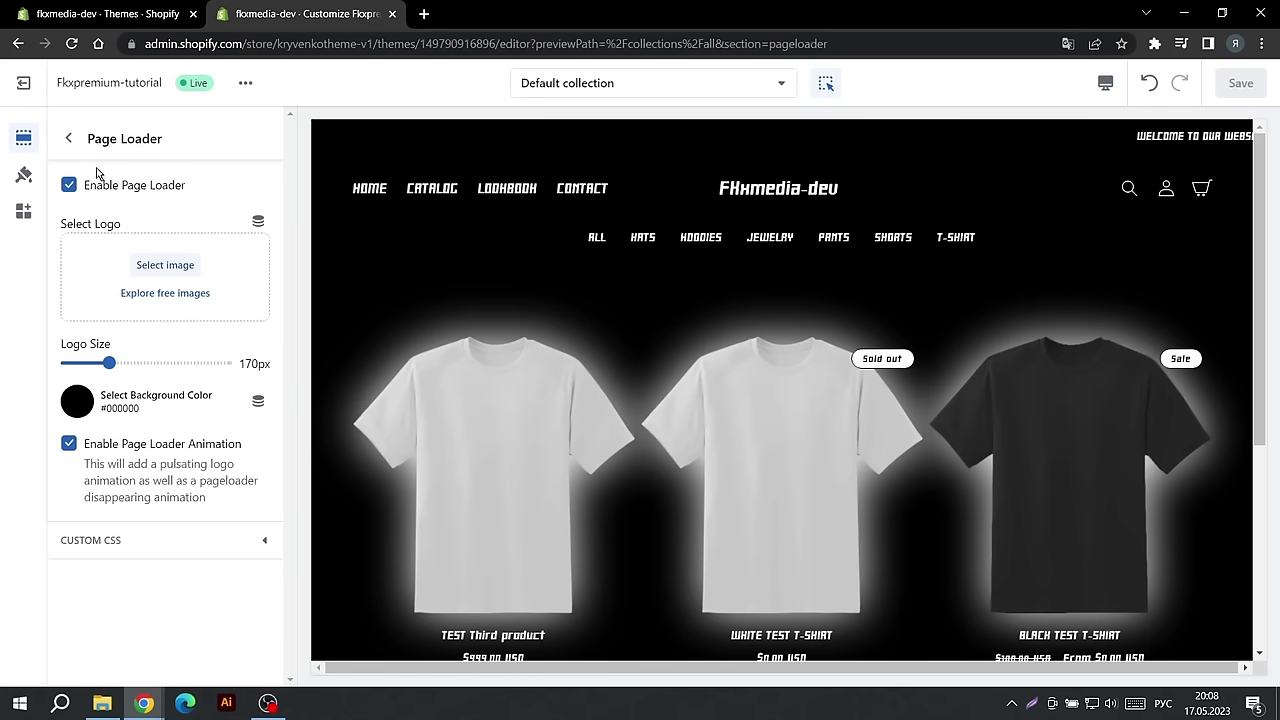
pyautogui.click(68, 138)
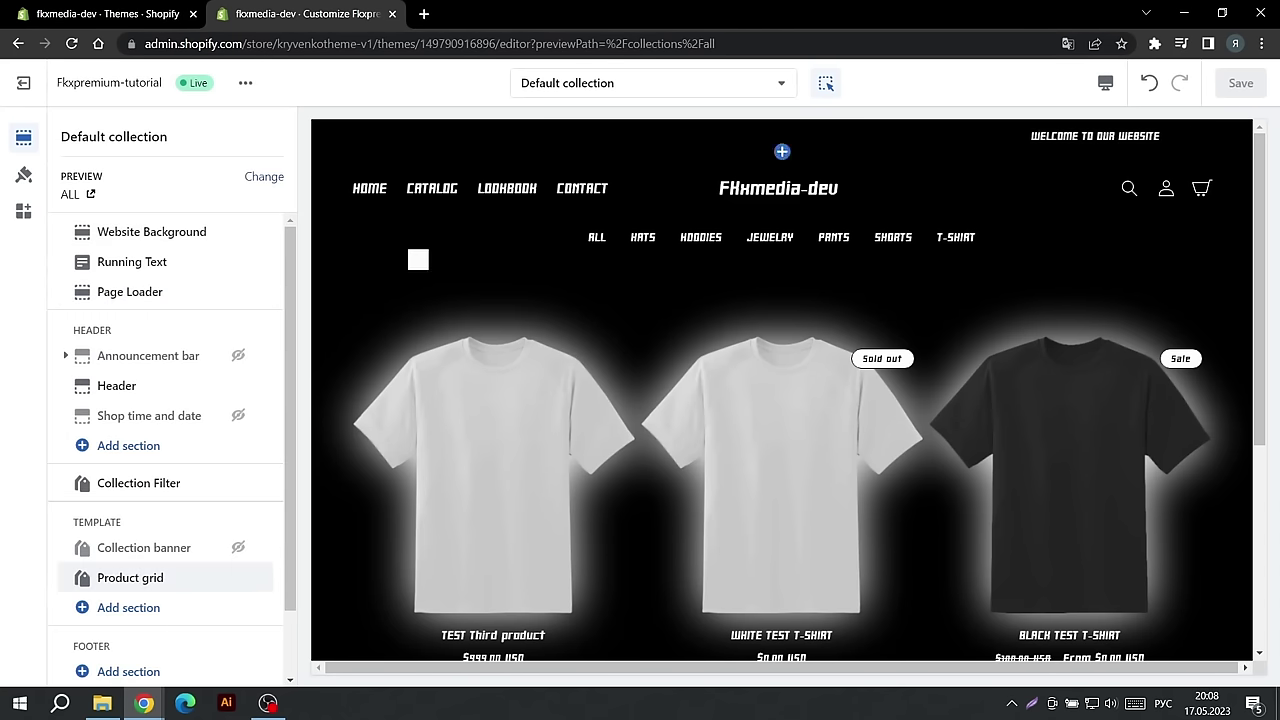
pyautogui.click(426, 261)
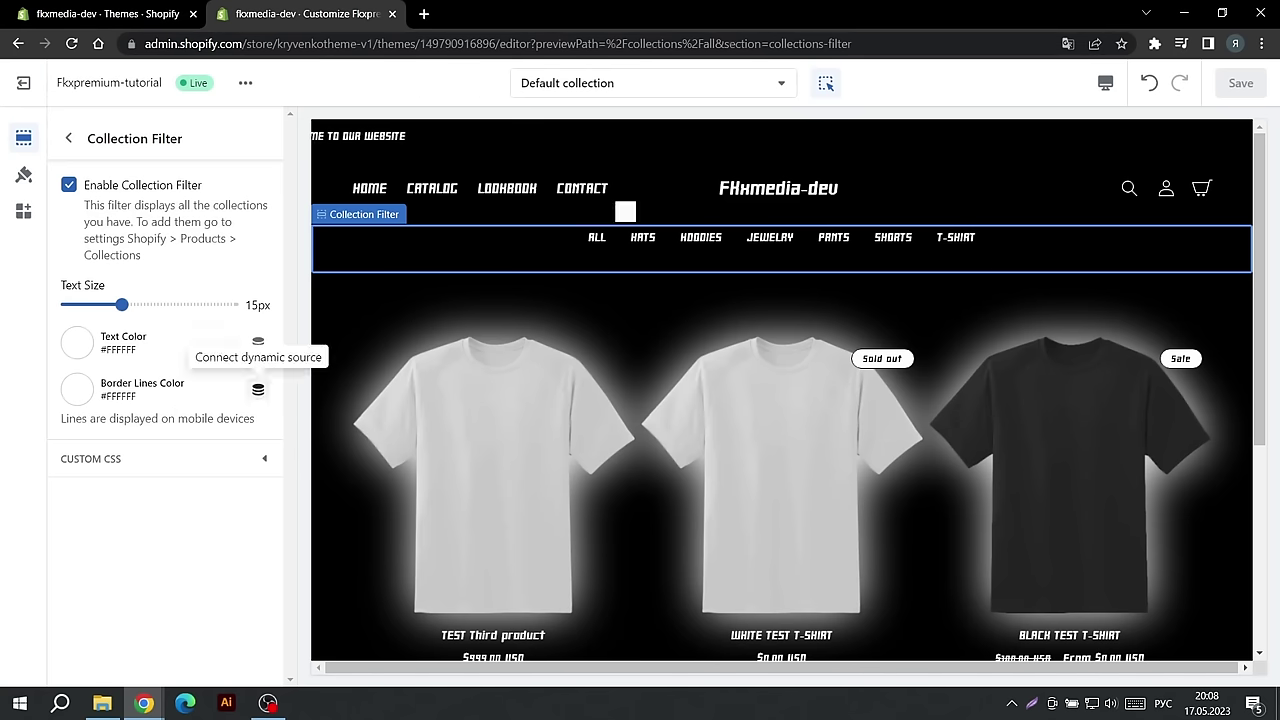
pyautogui.click(1104, 88)
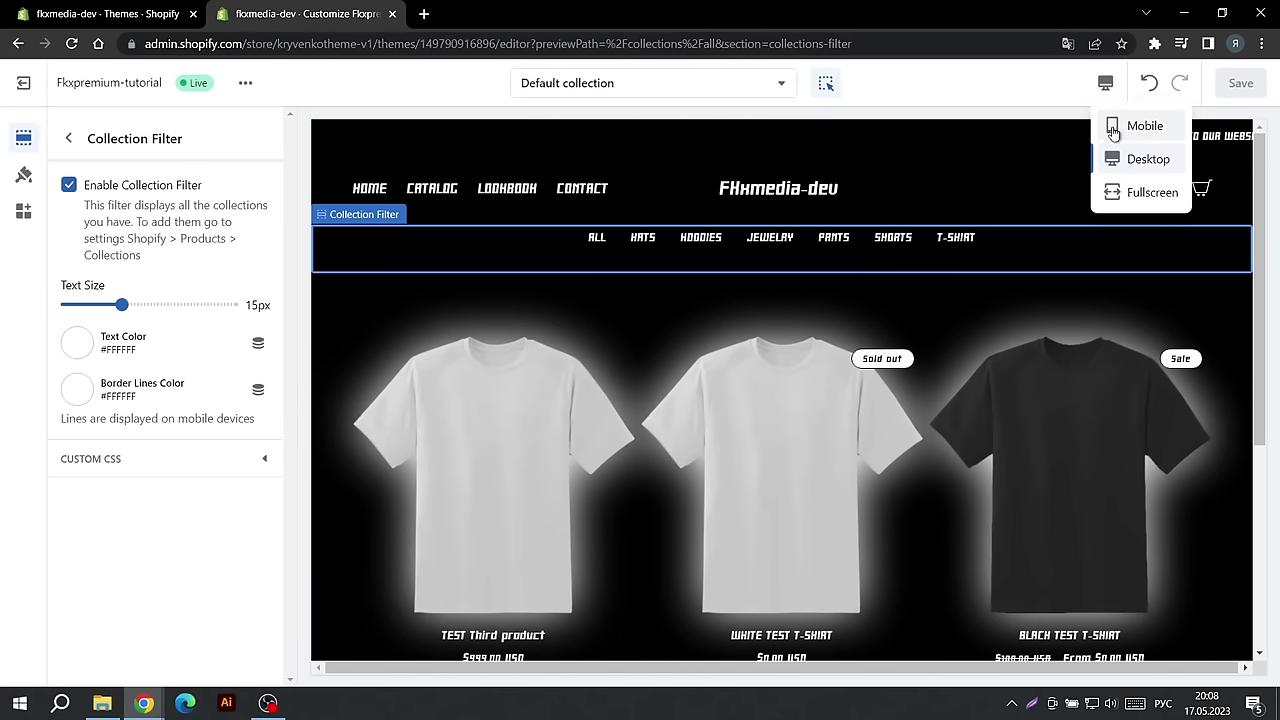
pyautogui.click(1113, 130)
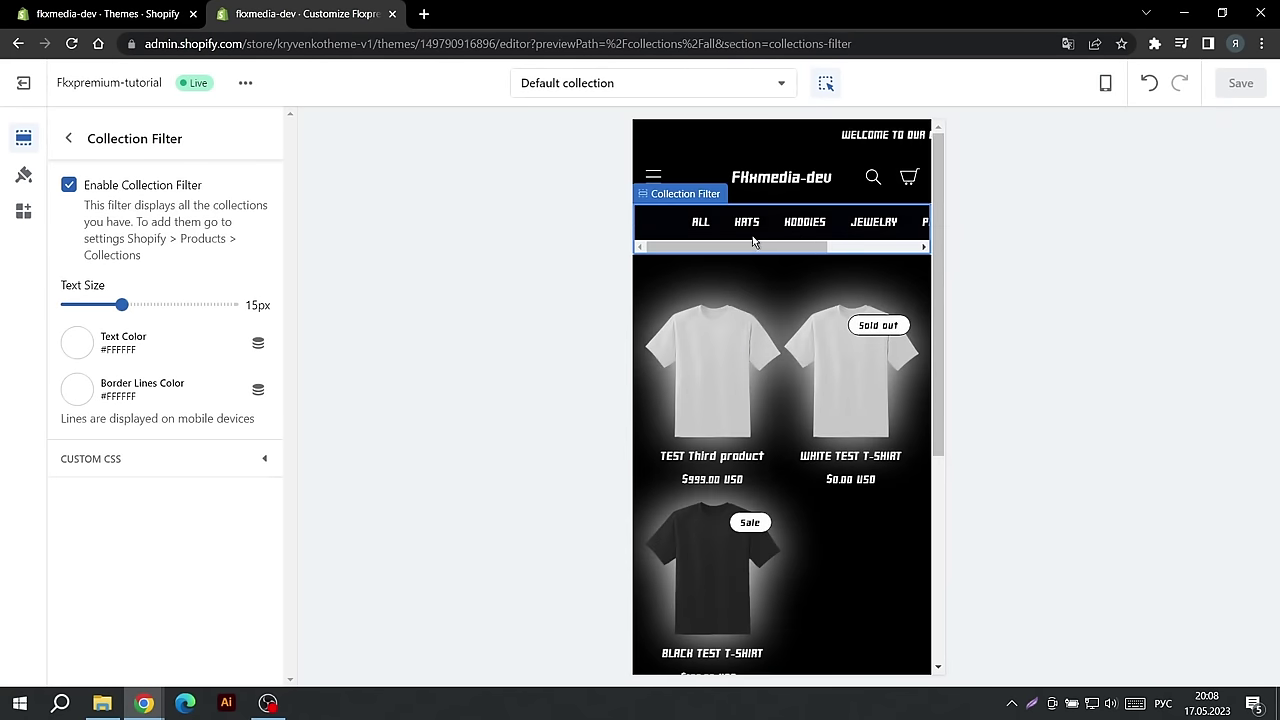
pyautogui.moveTo(742, 254)
pyautogui.mouseDown()
pyautogui.moveTo(826, 250)
pyautogui.moveTo(726, 250)
pyautogui.mouseUp()
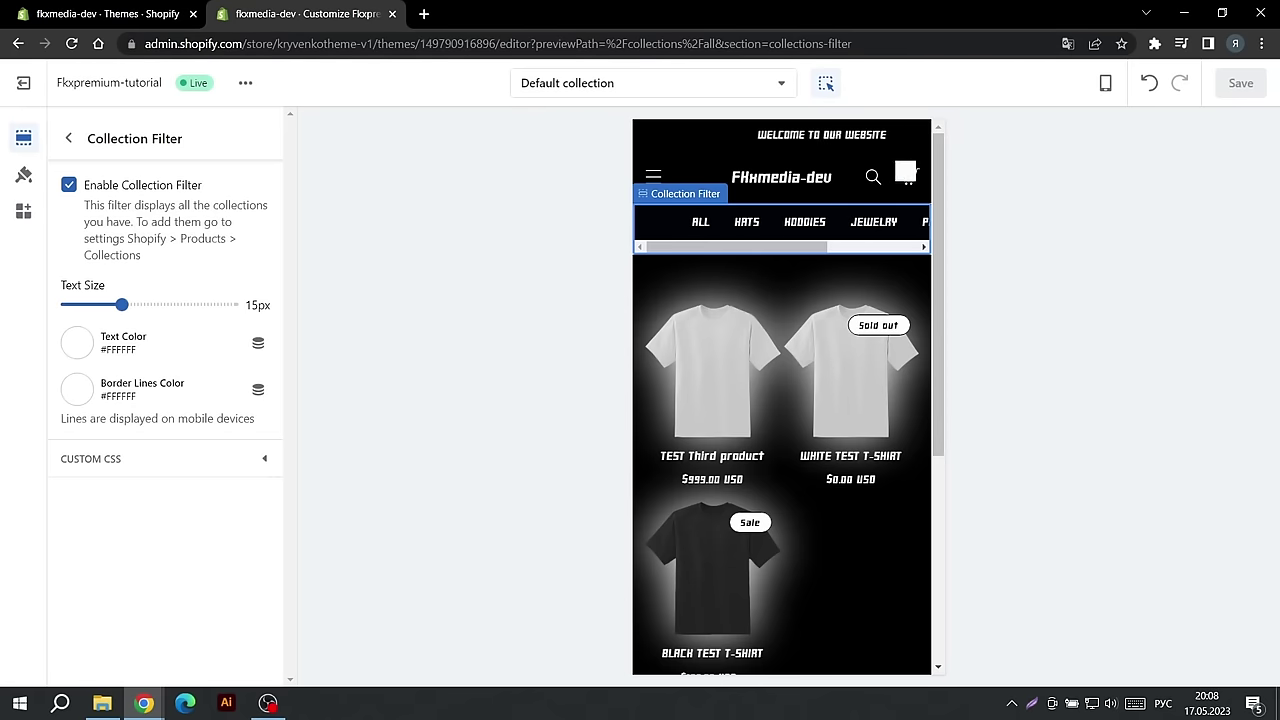
pyautogui.click(1106, 86)
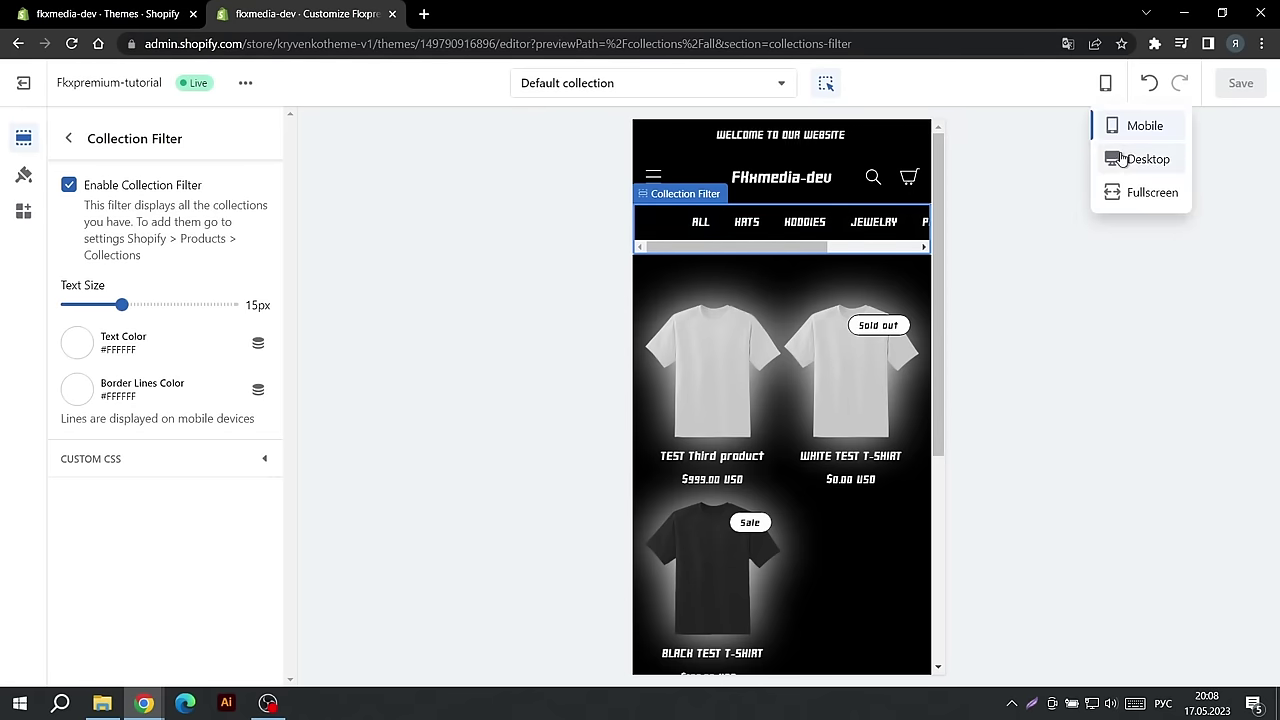
pyautogui.click(1116, 157)
pyautogui.click(68, 138)
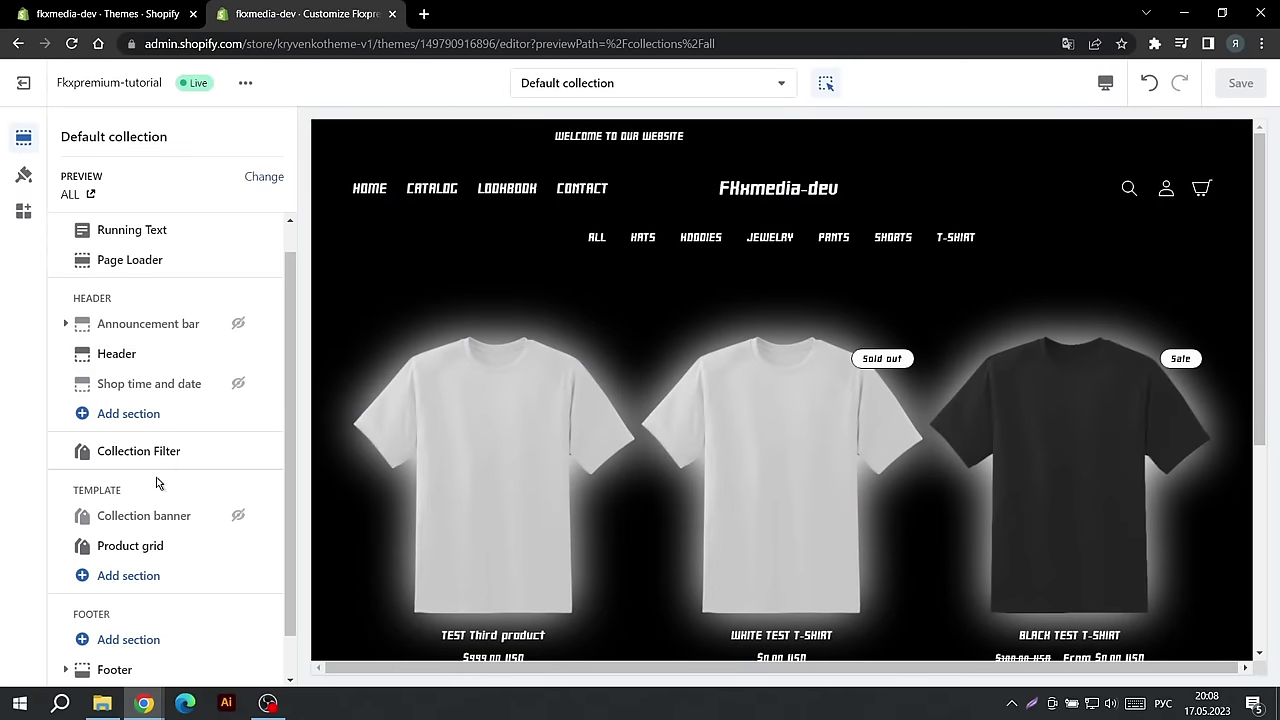
pyautogui.click(166, 545)
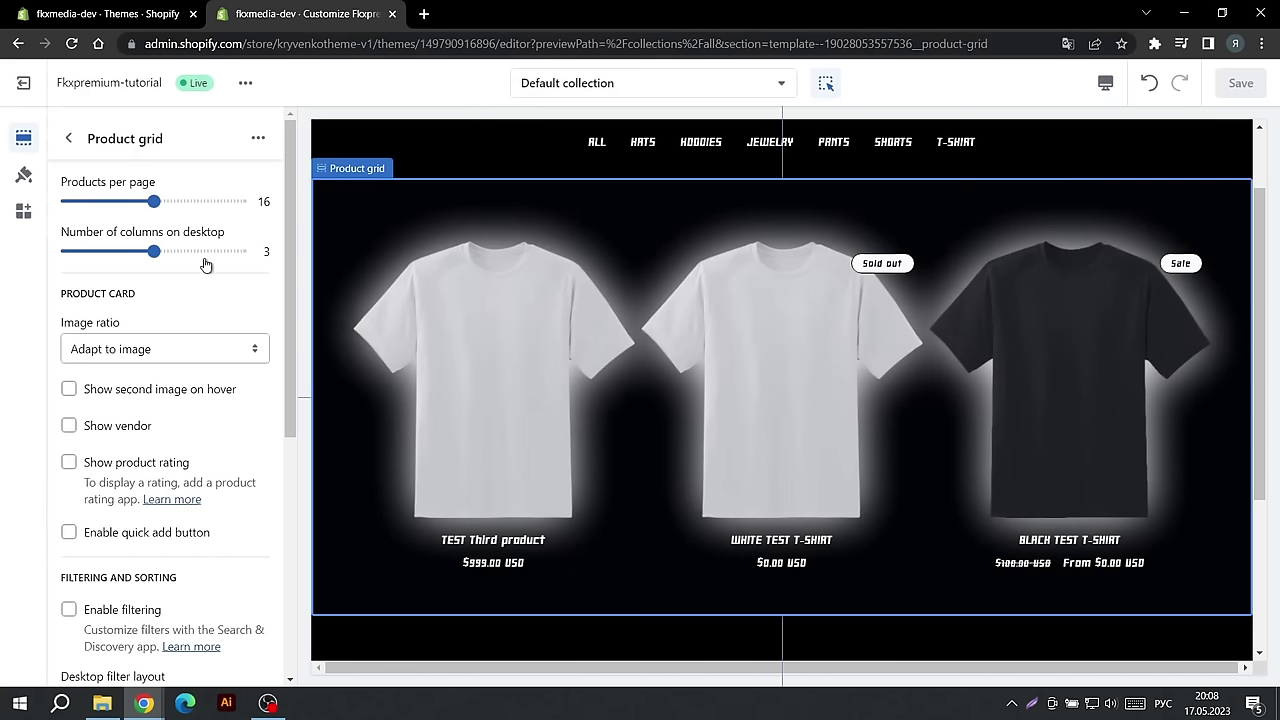
pyautogui.scroll(-1, 195, 303)
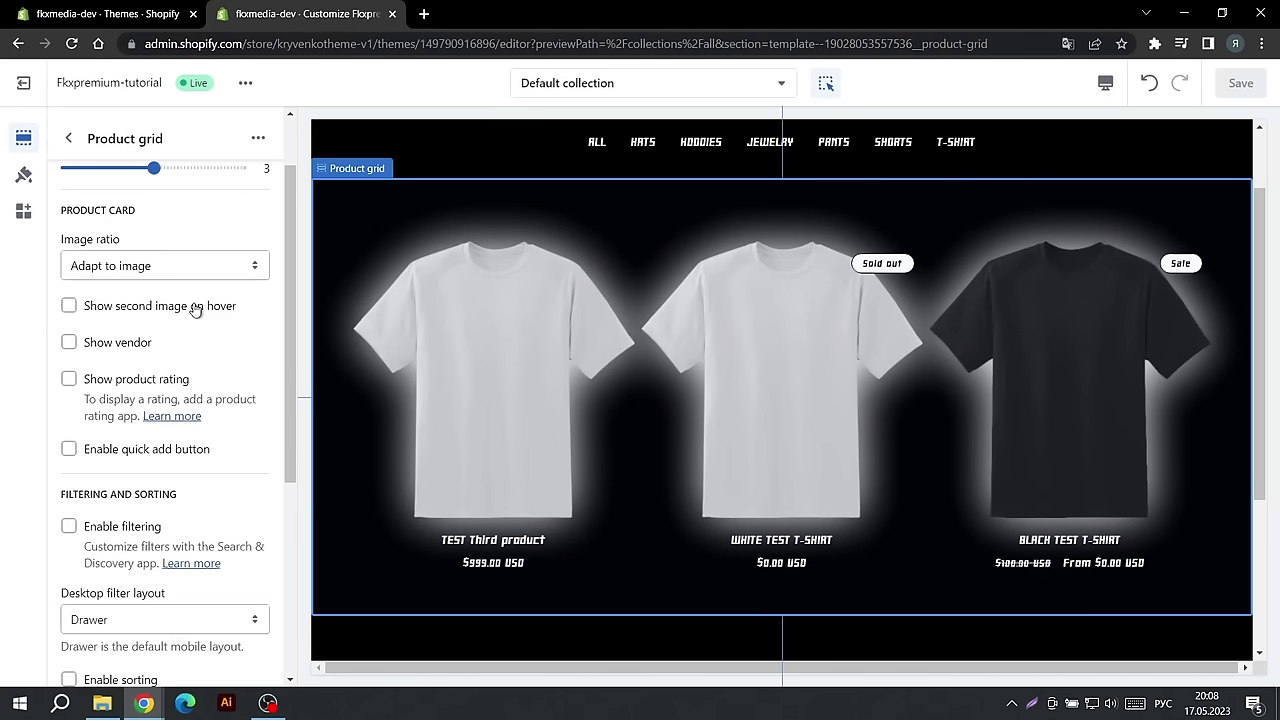
pyautogui.scroll(-2, 167, 290)
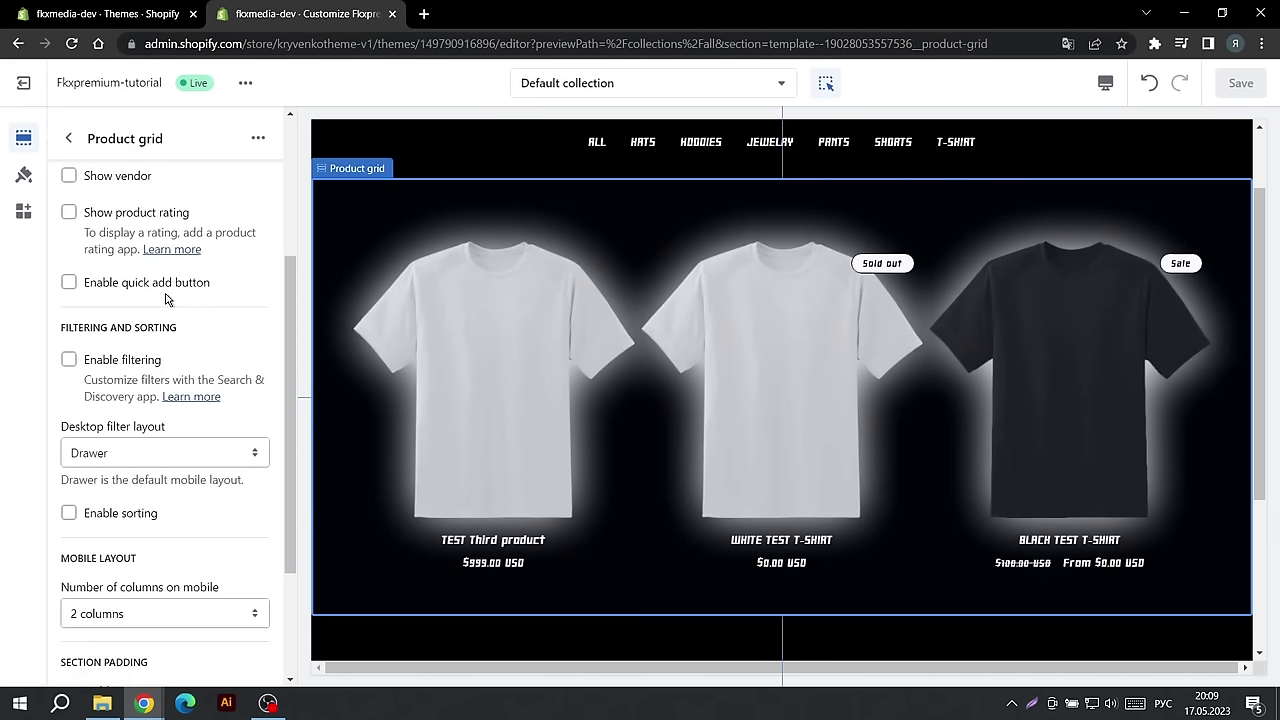
pyautogui.scroll(-2, 114, 568)
pyautogui.click(107, 453)
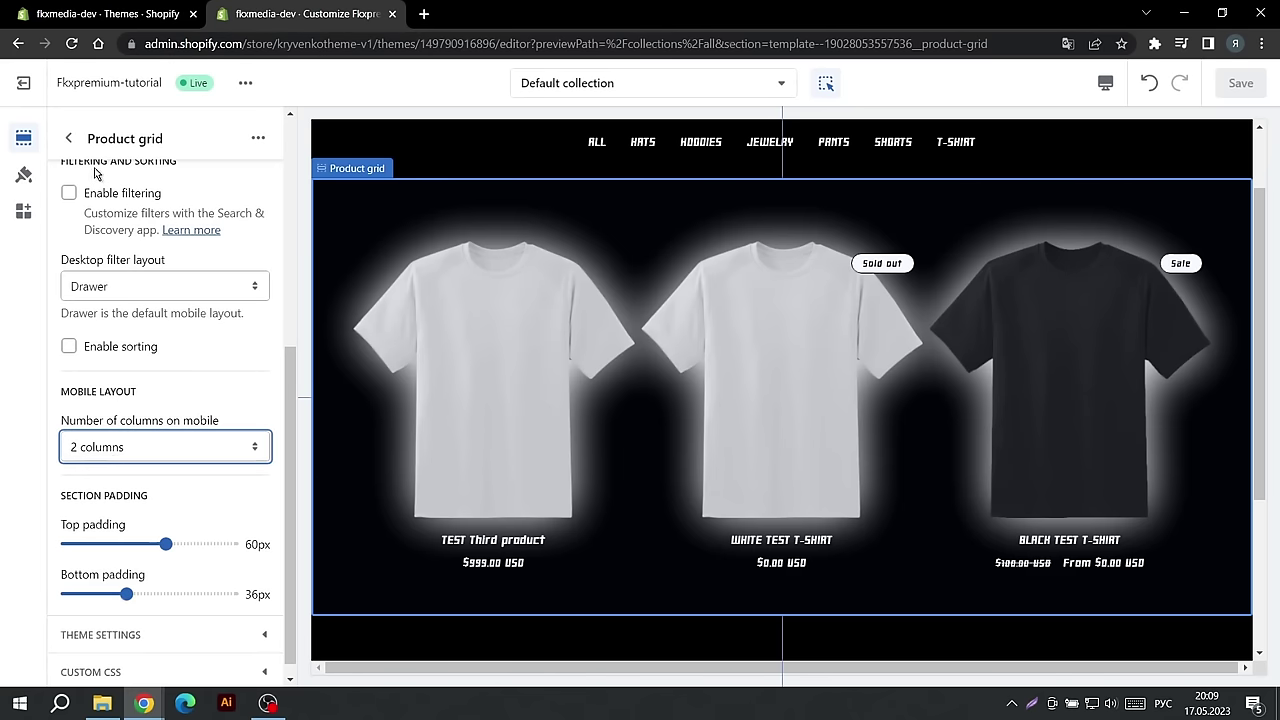
pyautogui.click(70, 140)
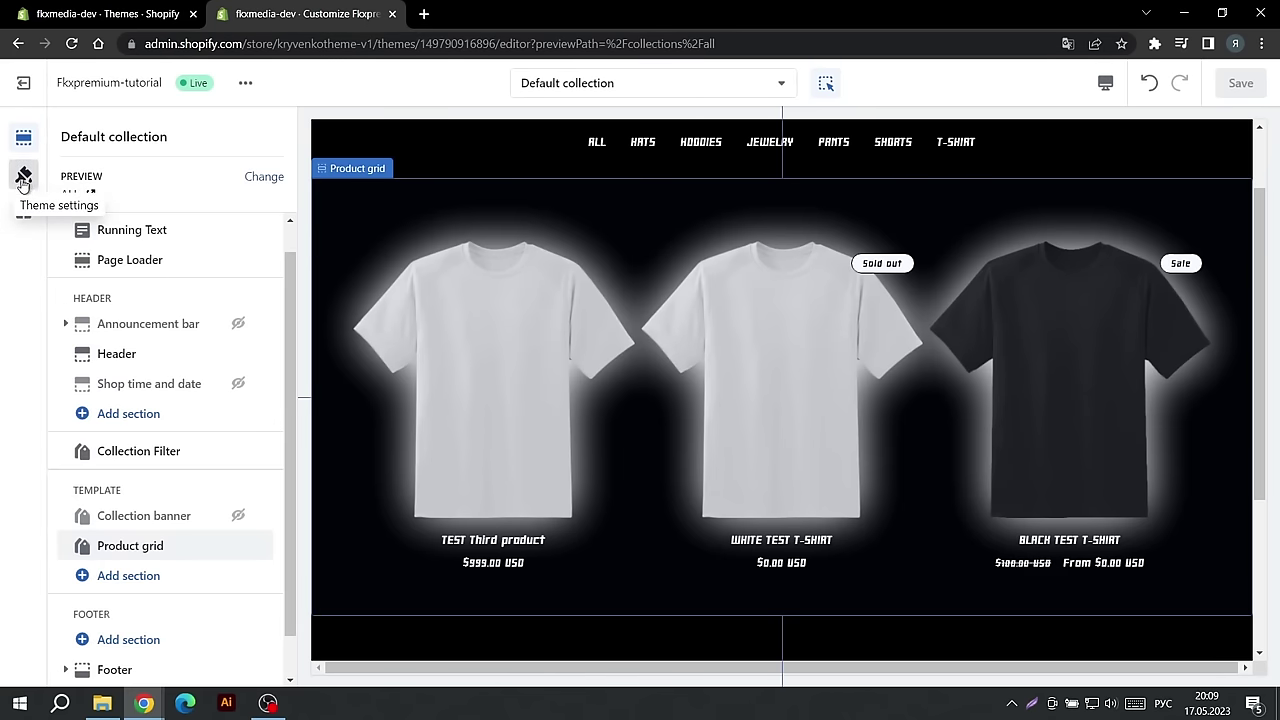
pyautogui.click(26, 185)
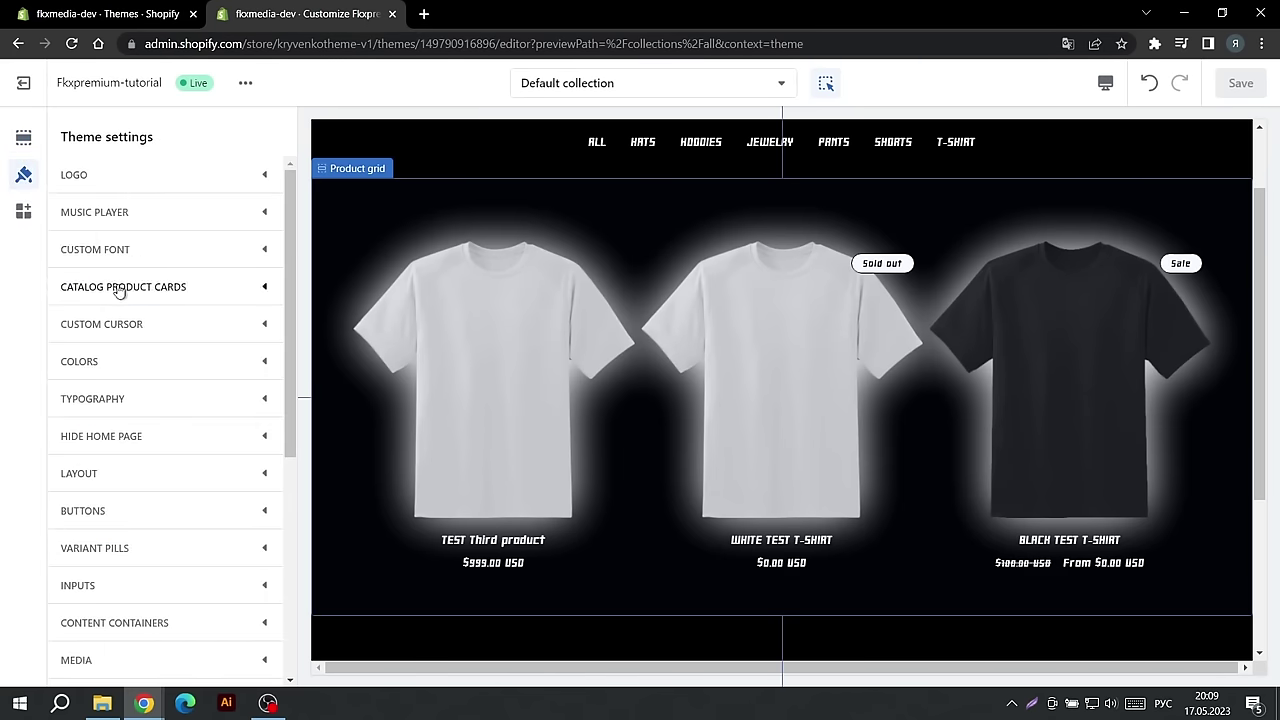
pyautogui.click(184, 294)
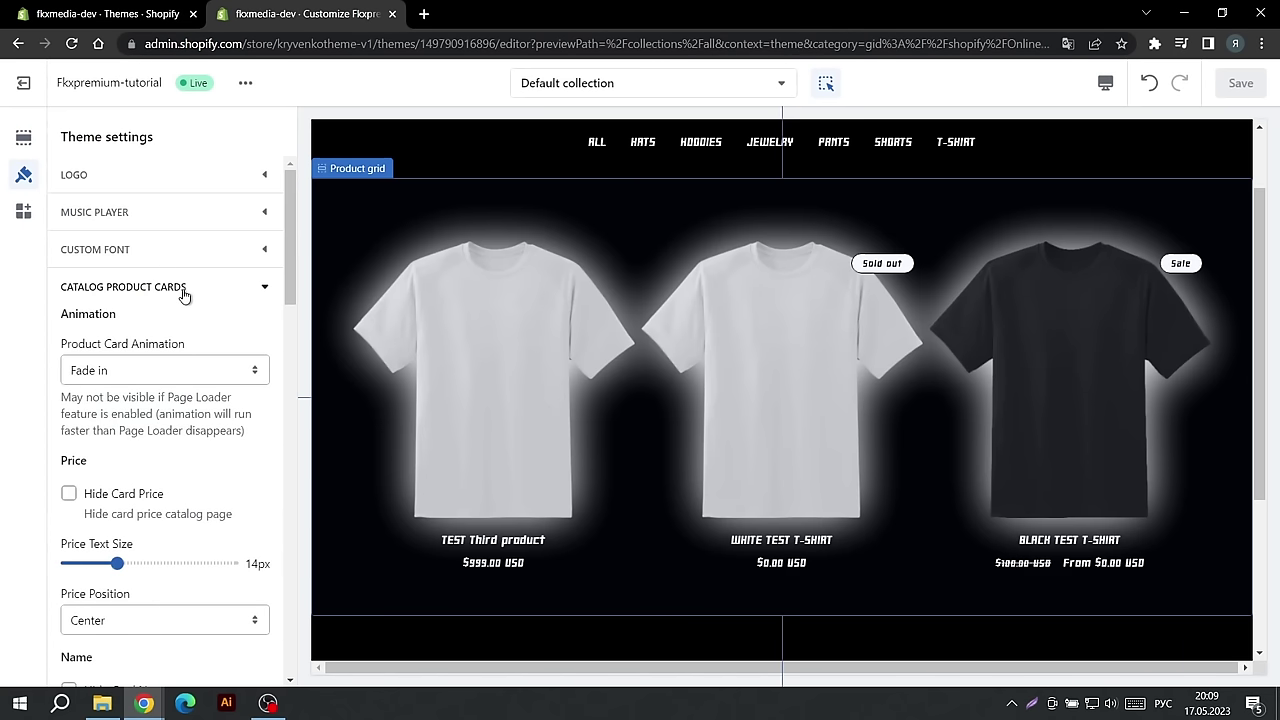
pyautogui.scroll(-1, 182, 296)
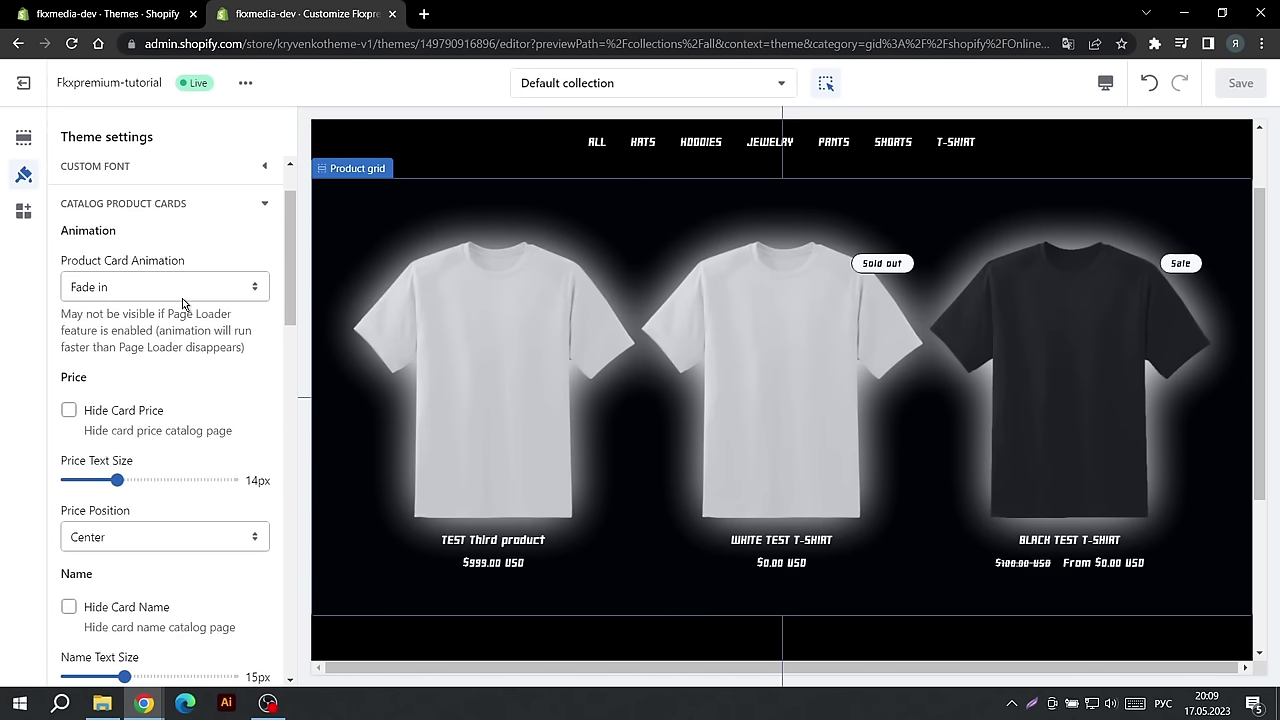
pyautogui.click(182, 294)
pyautogui.click(182, 297)
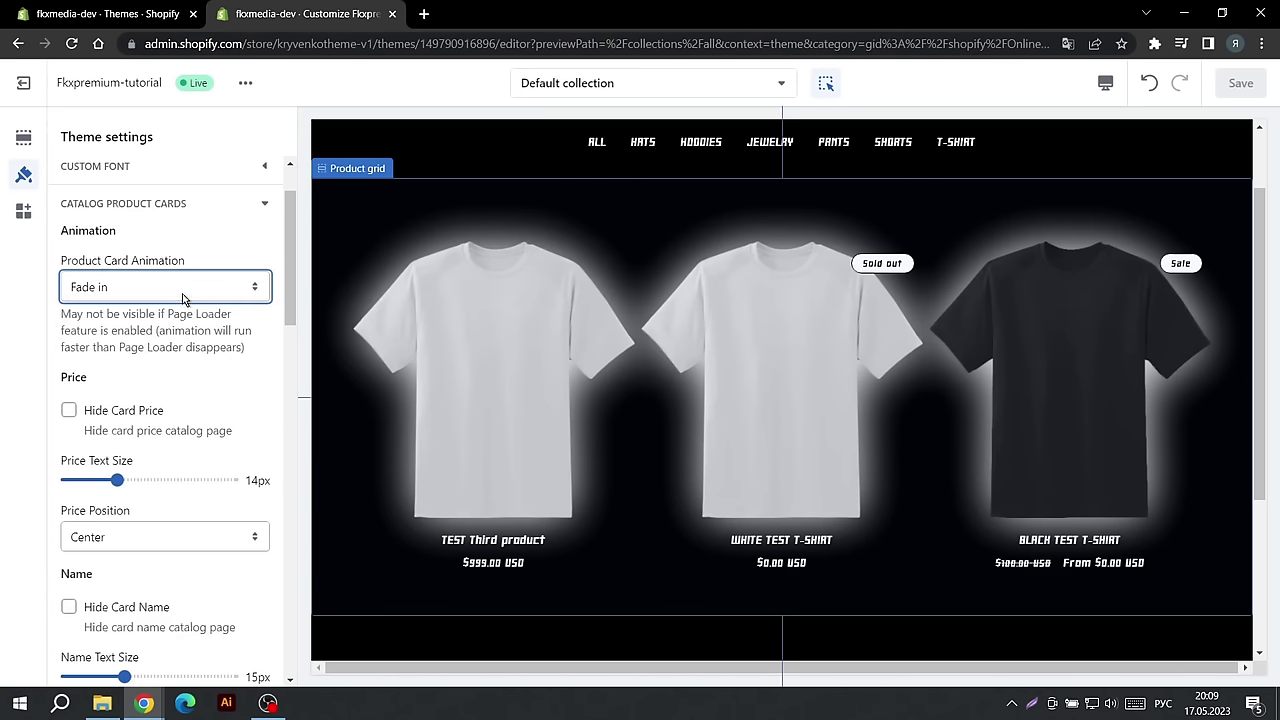
pyautogui.scroll(-2, 152, 420)
pyautogui.click(140, 372)
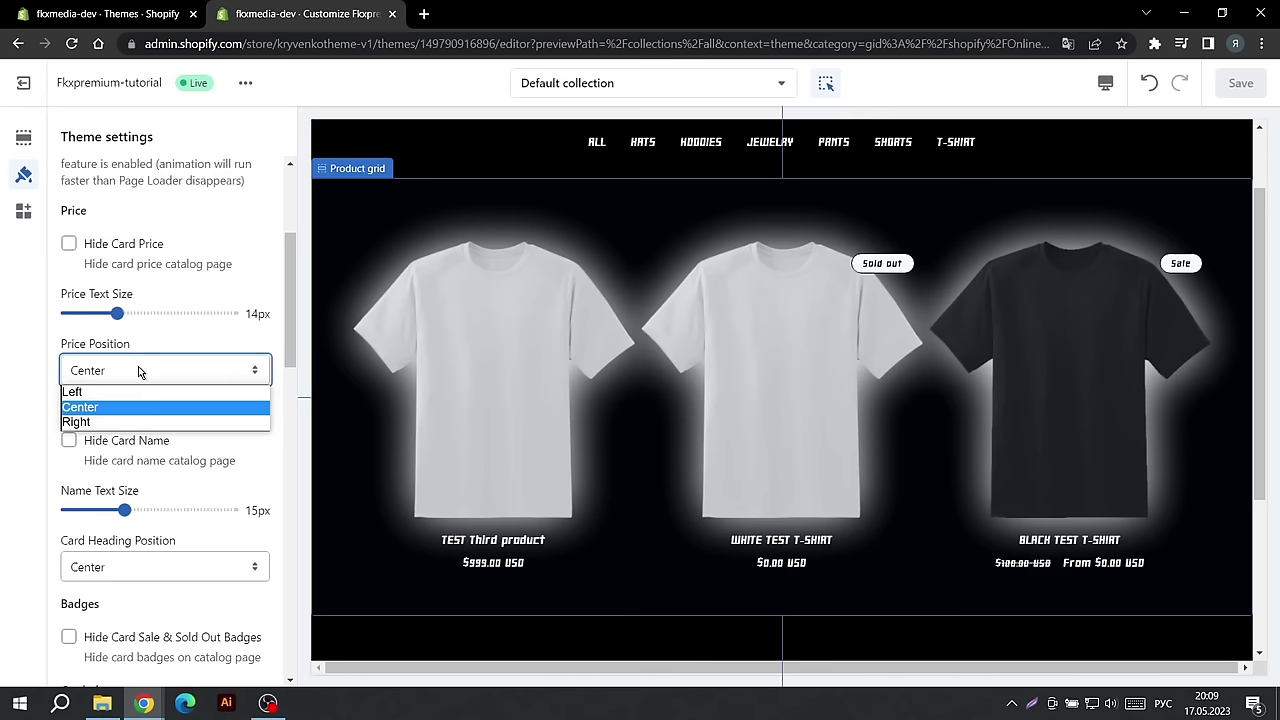
pyautogui.click(140, 372)
pyautogui.scroll(-1, 140, 377)
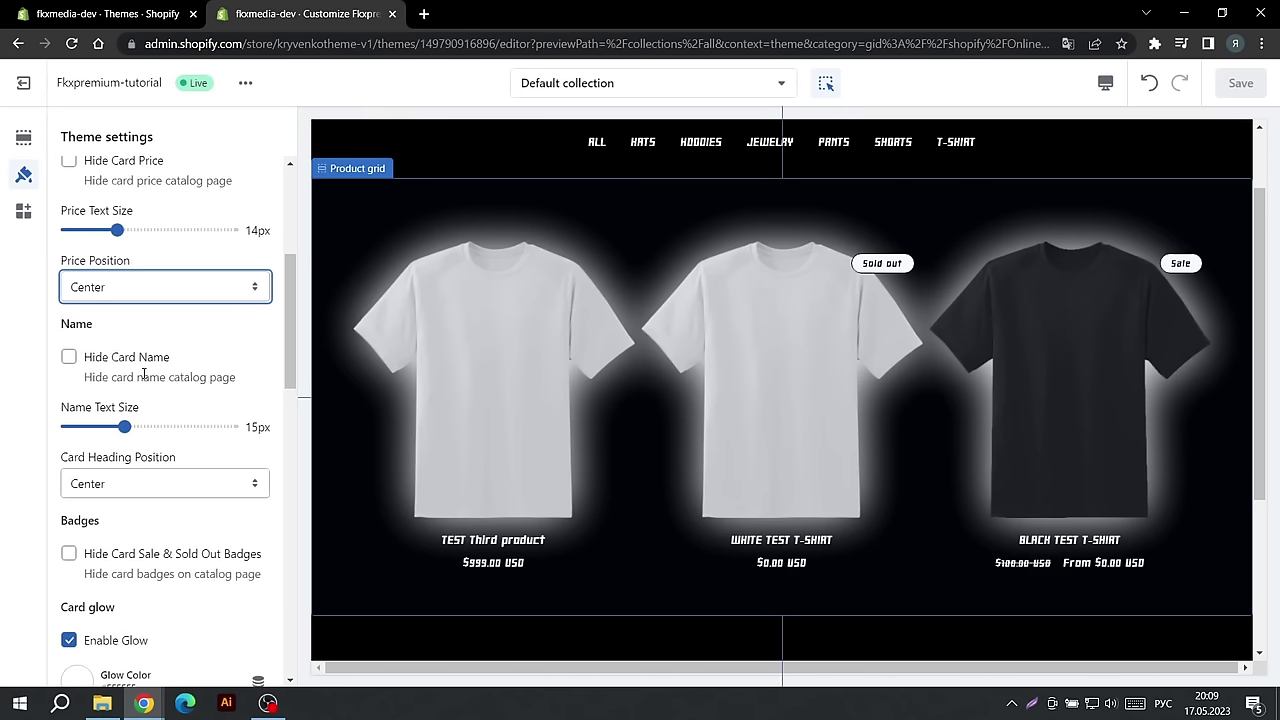
pyautogui.scroll(-1, 143, 372)
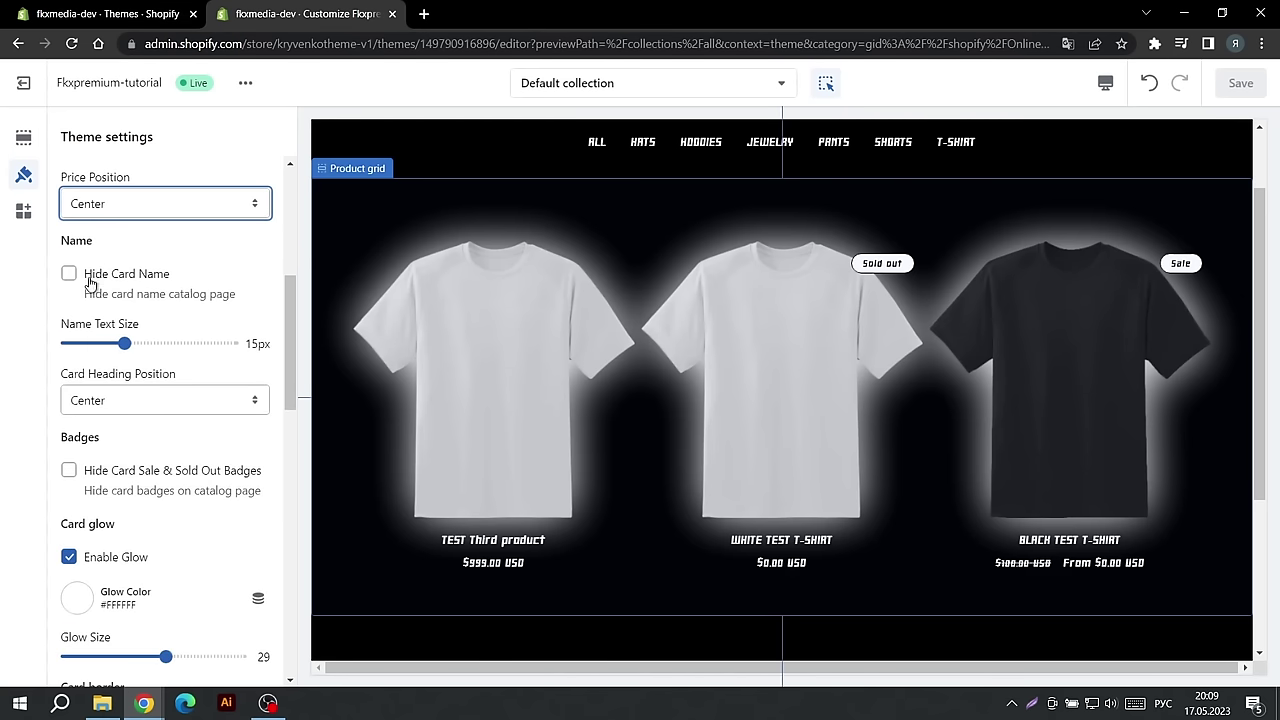
pyautogui.scroll(-1, 122, 336)
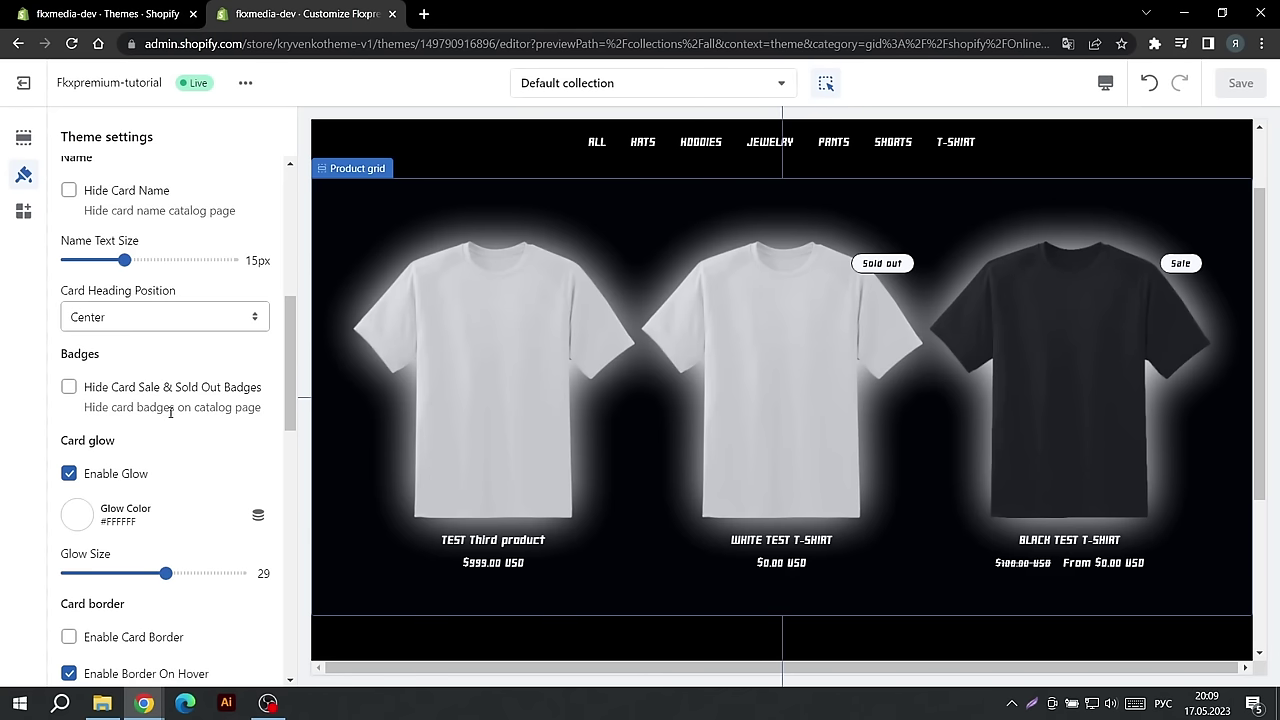
pyautogui.scroll(-1, 165, 404)
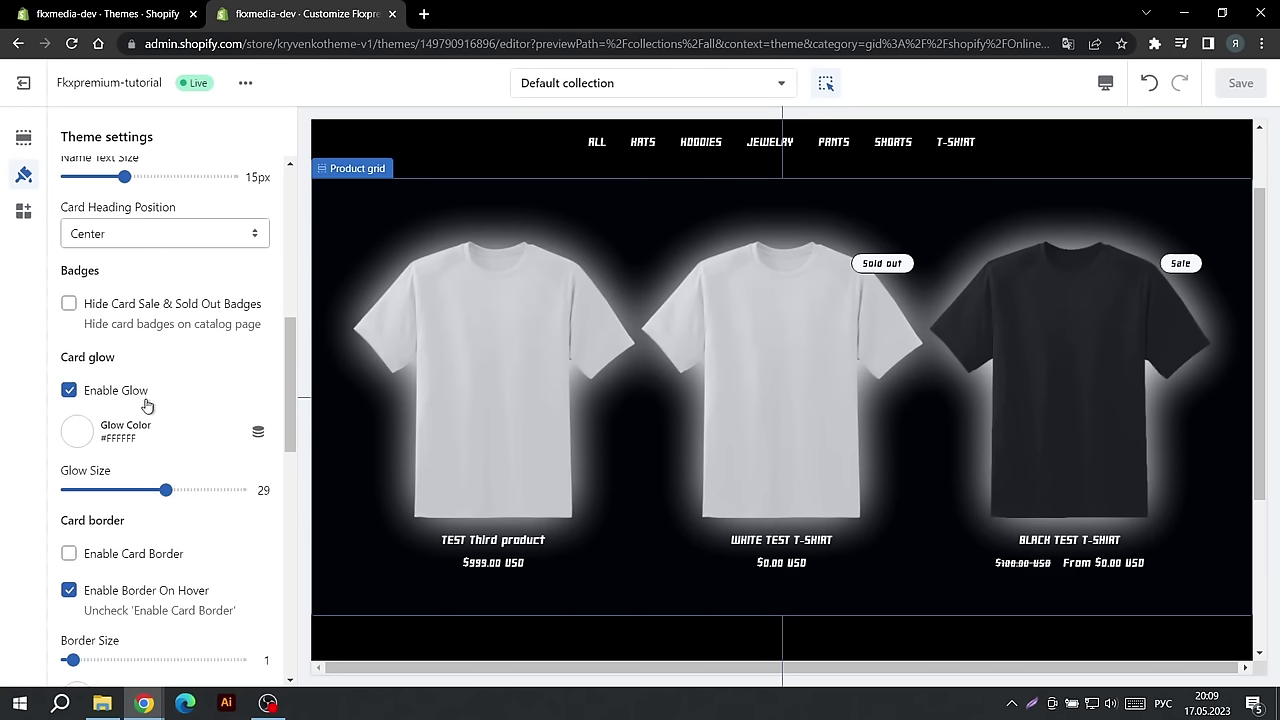
pyautogui.scroll(-1, 143, 404)
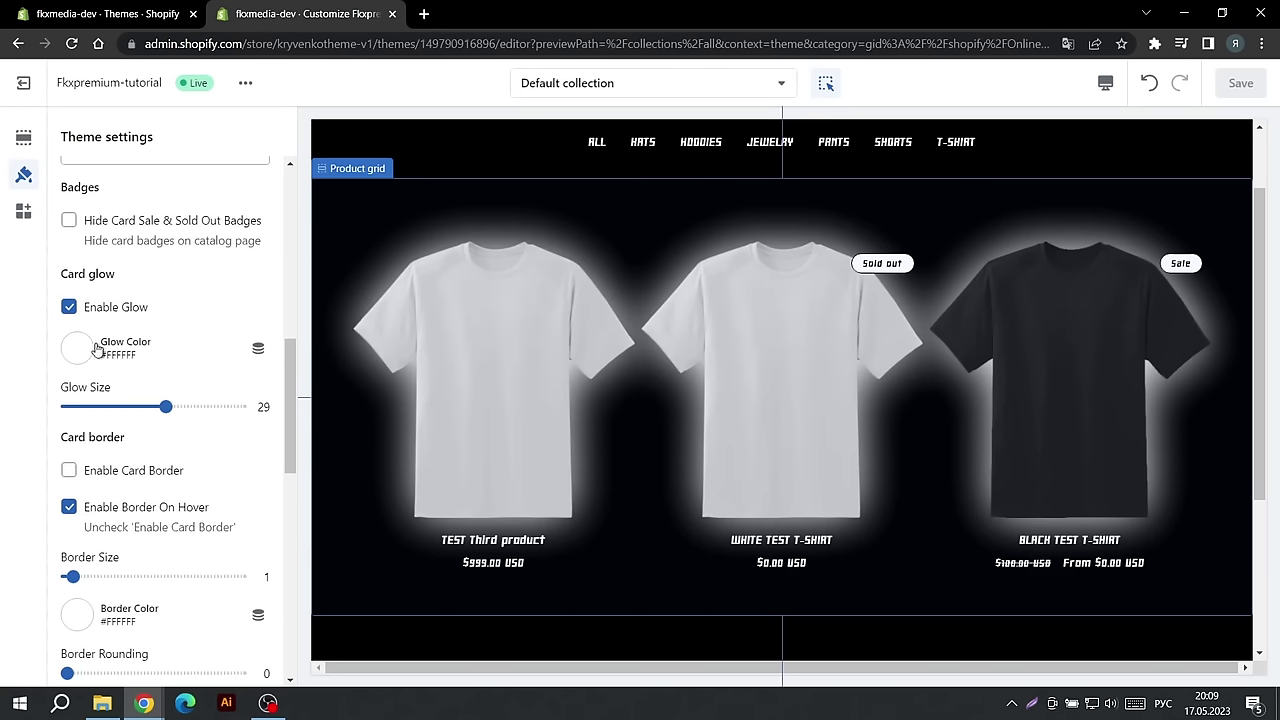
pyautogui.scroll(-1, 113, 418)
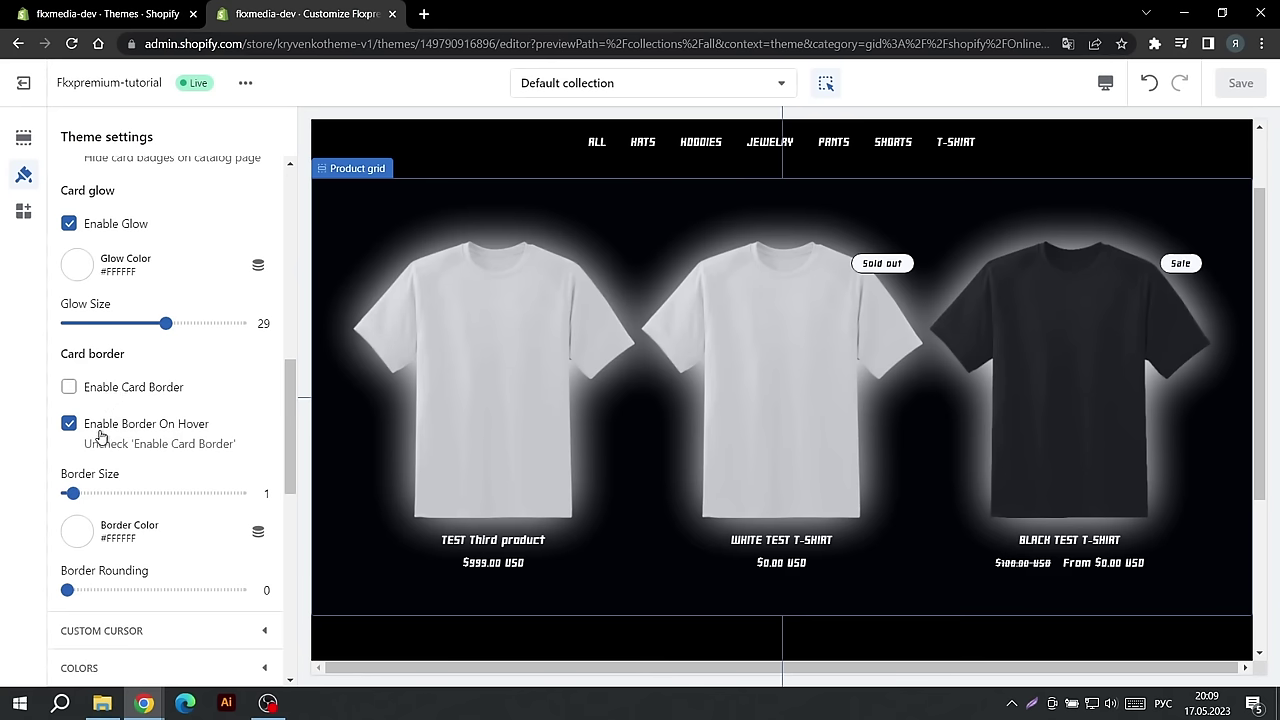
pyautogui.scroll(-1, 104, 441)
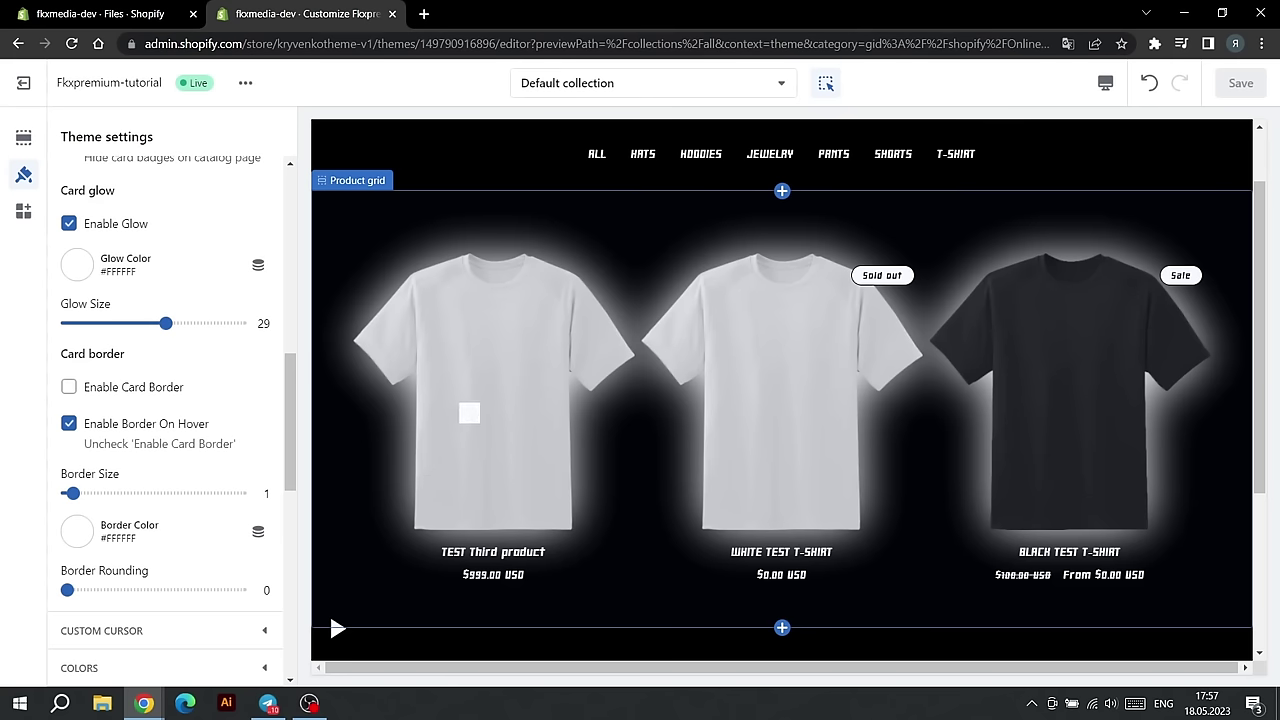
# Step: Preview the TEST Third product page and inspect its Product information section settings
pyautogui.click(463, 395)
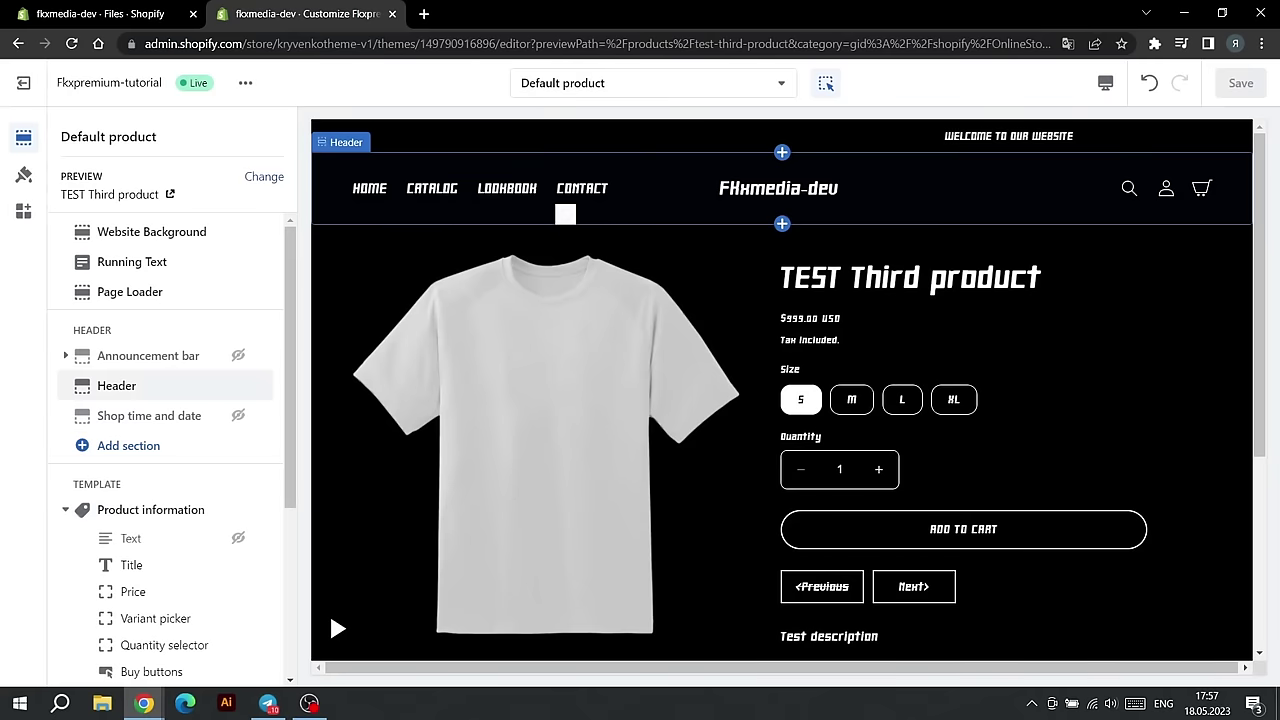
pyautogui.scroll(-1, 566, 220)
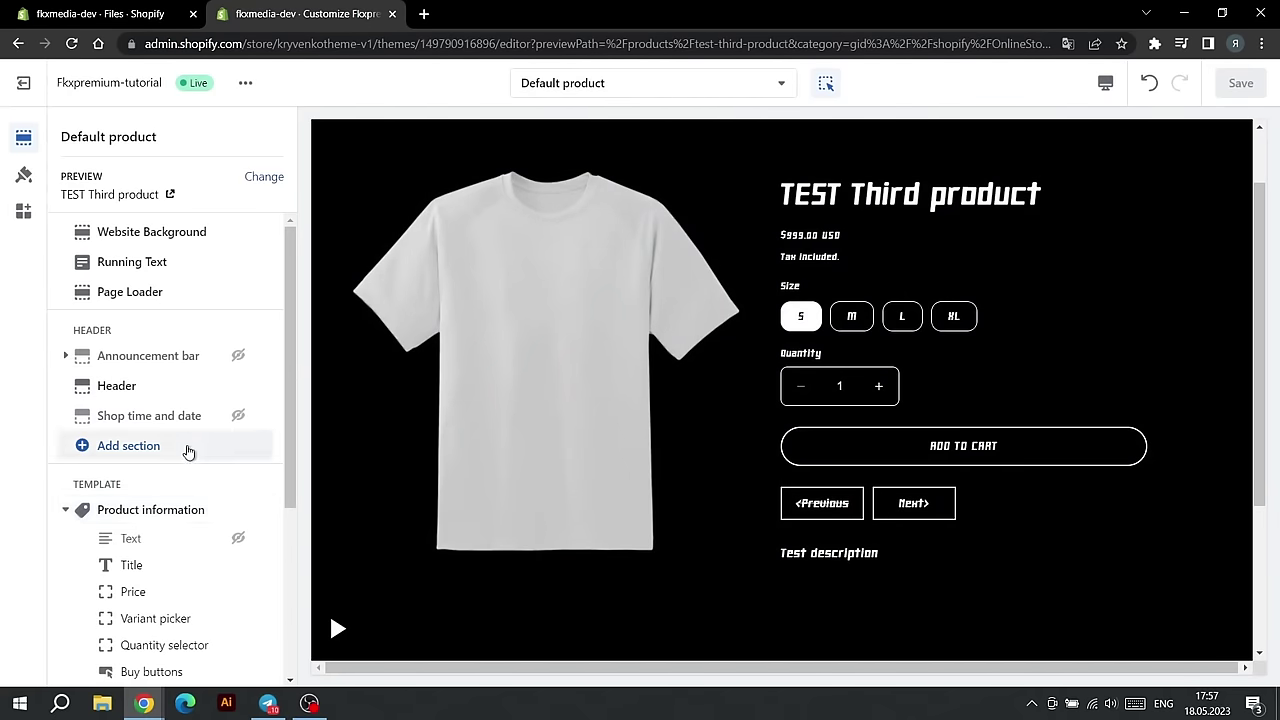
pyautogui.scroll(-2, 180, 451)
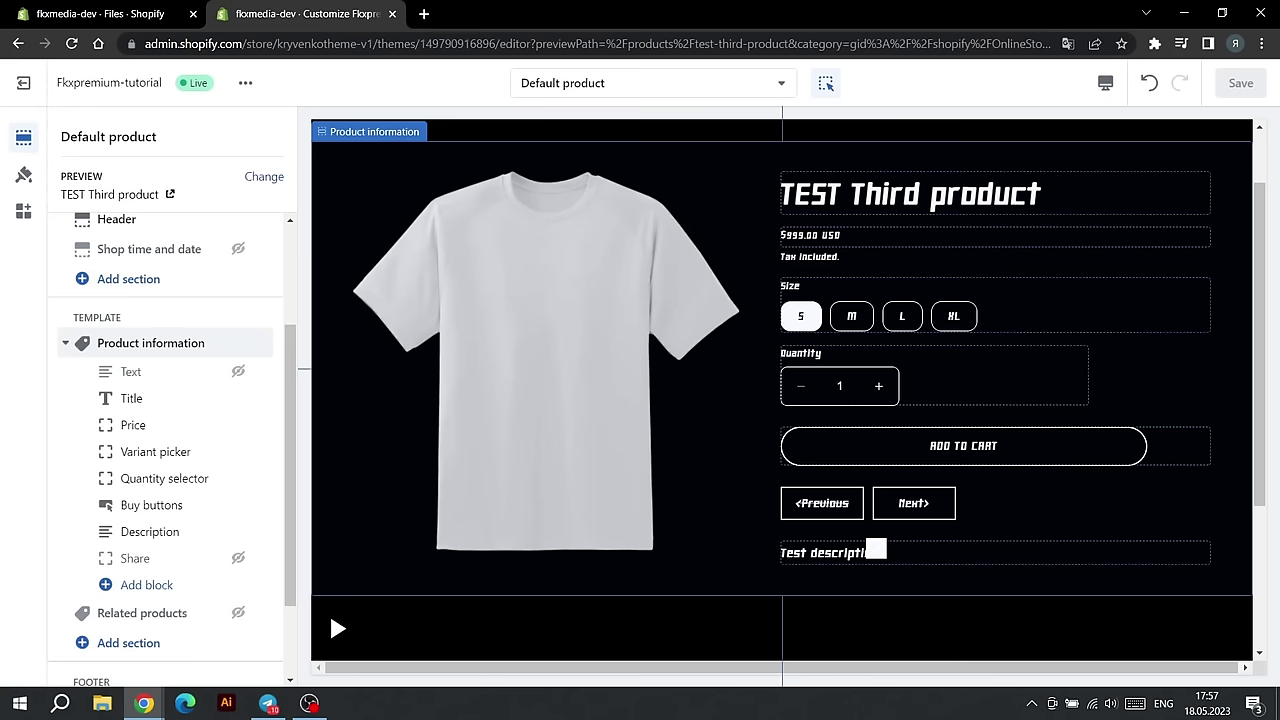
pyautogui.click(125, 343)
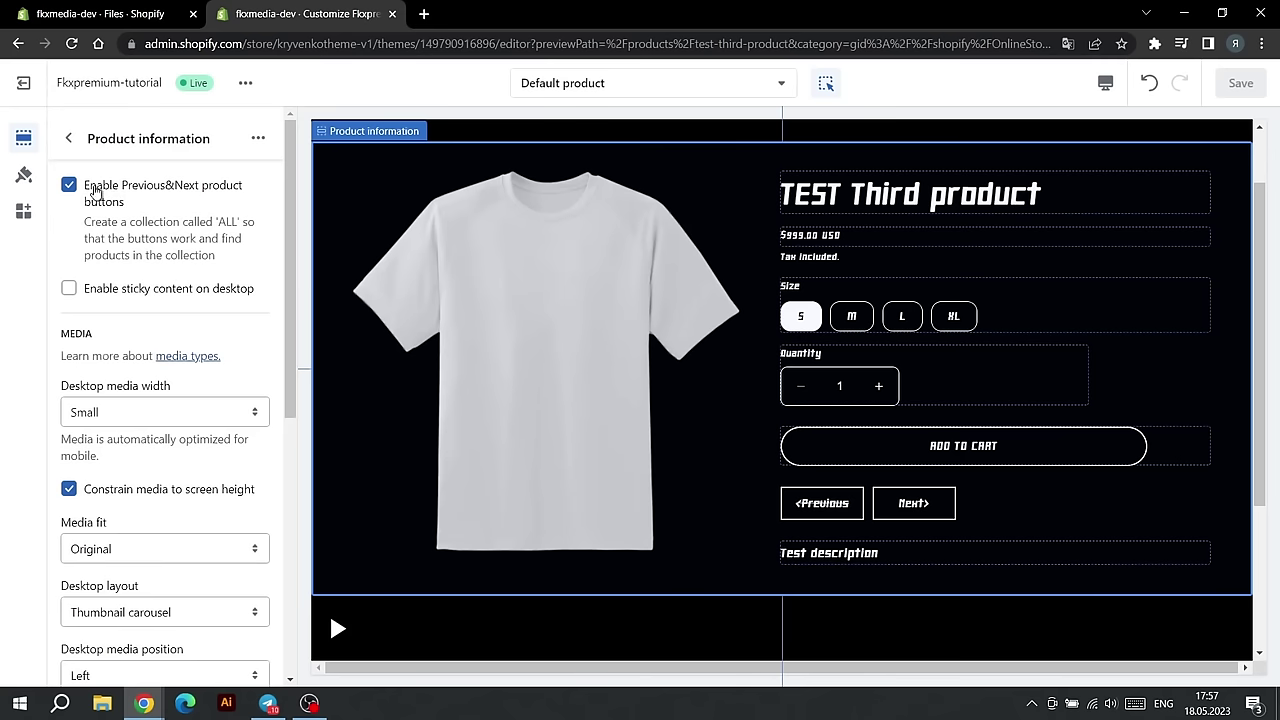
pyautogui.click(70, 139)
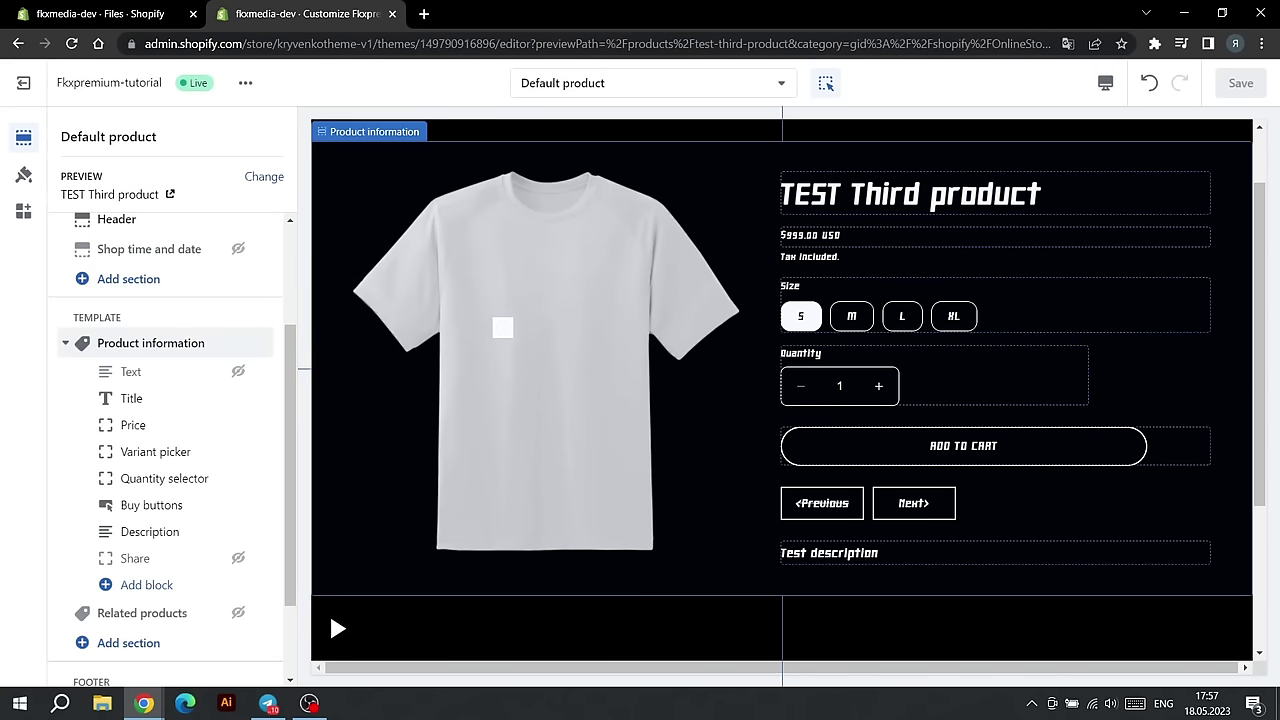
pyautogui.scroll(1, 502, 327)
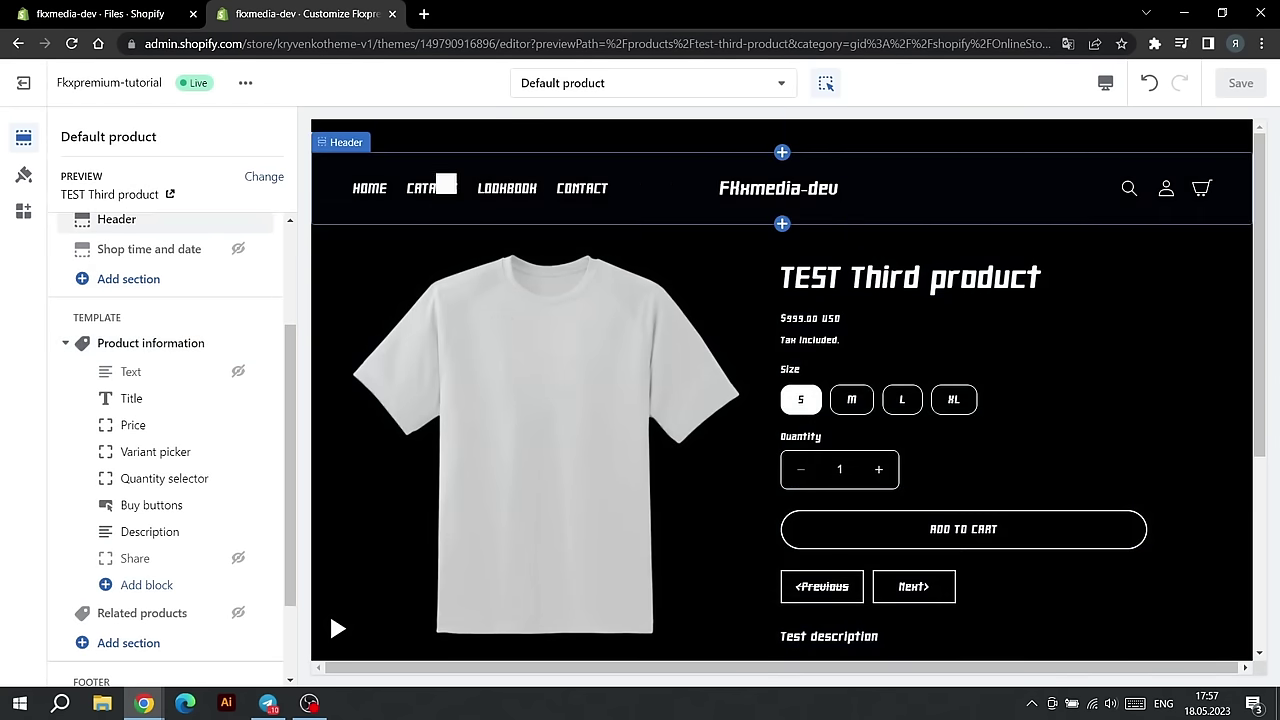
# Step: Unhide the Shop time and date section on the collection page and save the theme
pyautogui.click(435, 195)
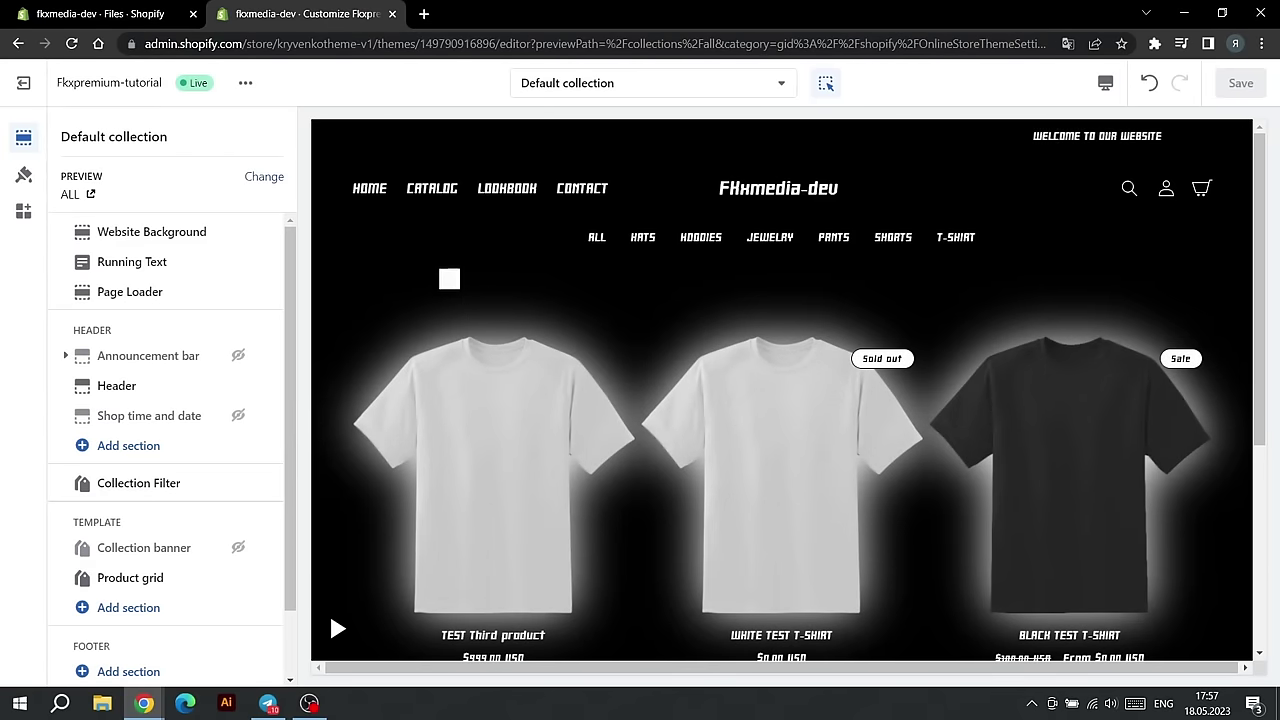
pyautogui.click(239, 417)
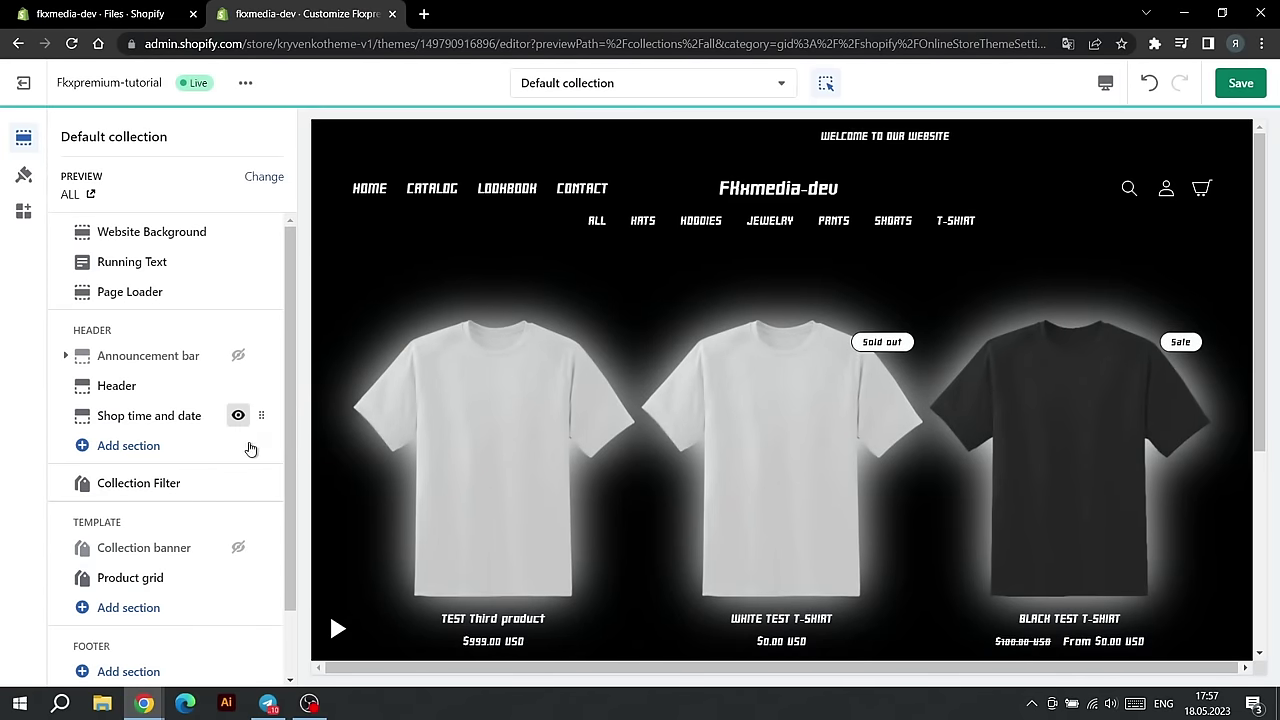
pyautogui.click(197, 419)
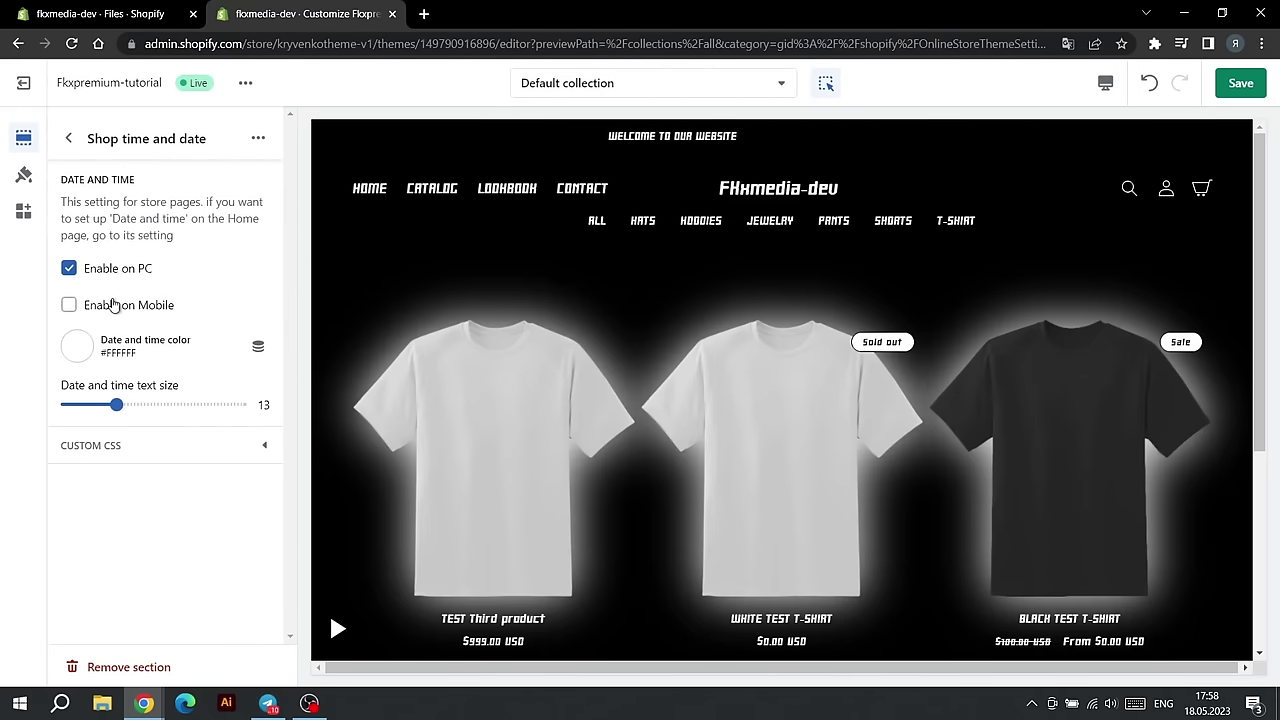
pyautogui.click(1238, 83)
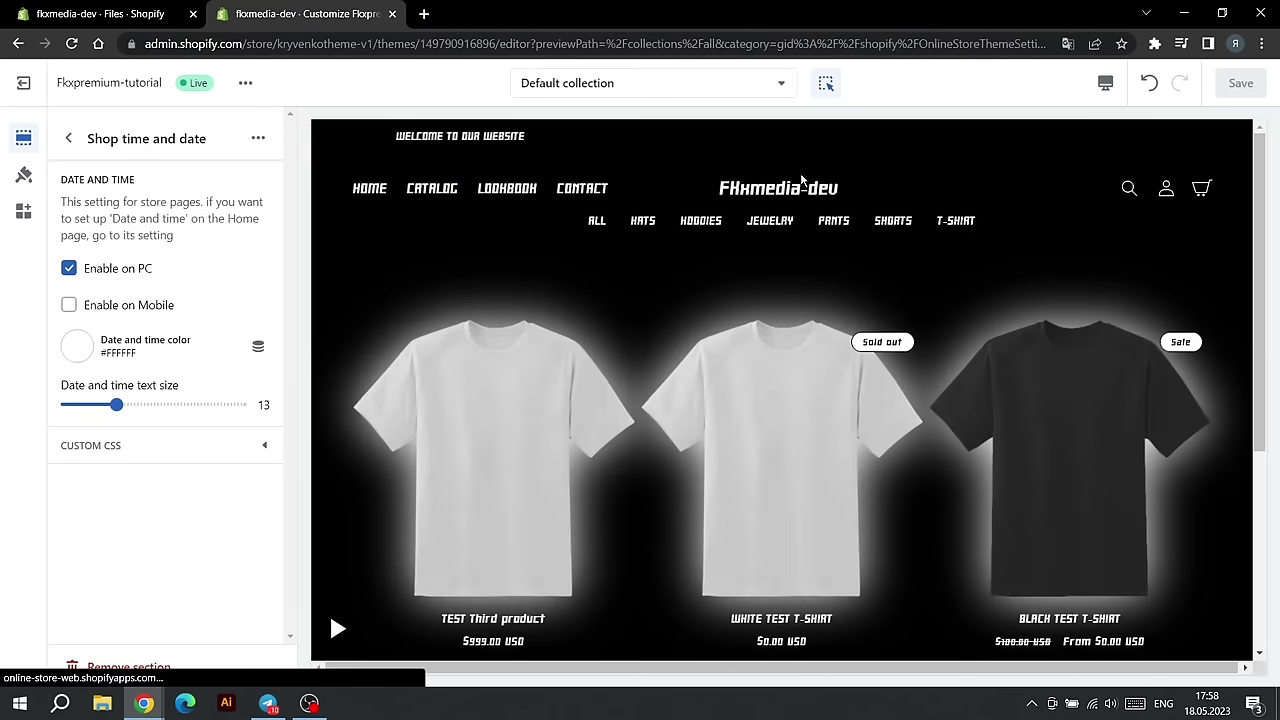
pyautogui.click(66, 140)
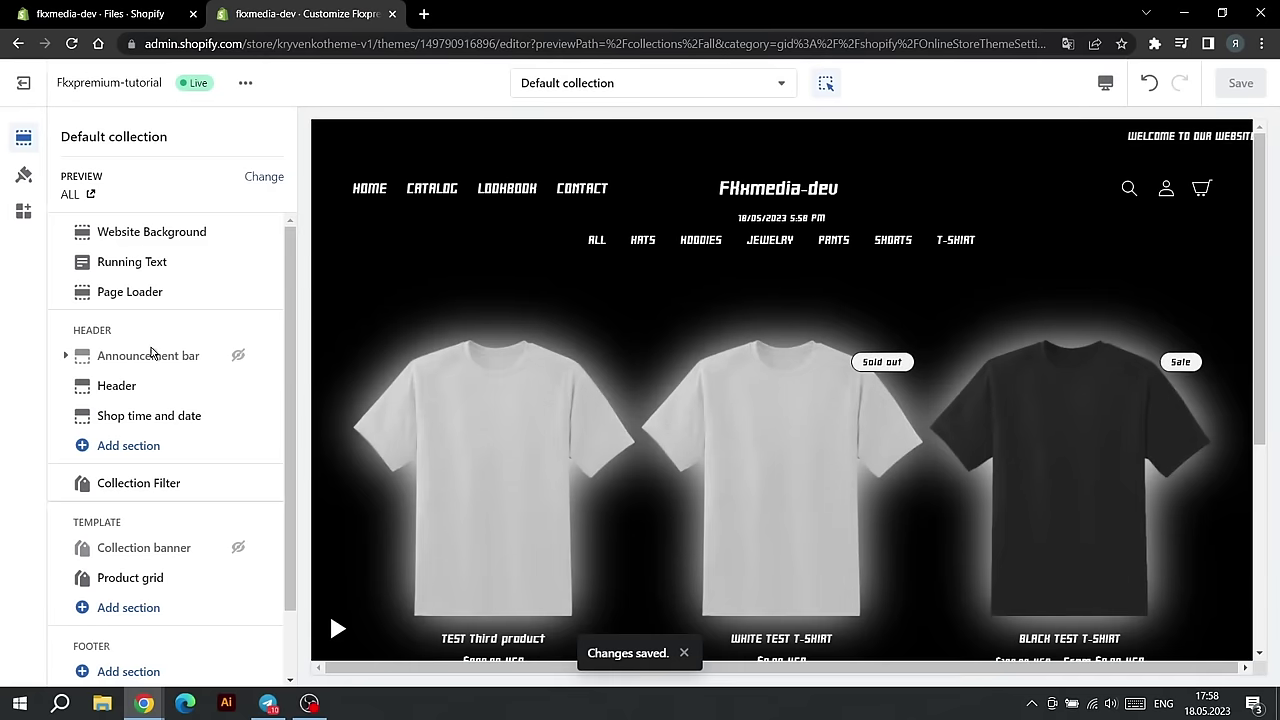
pyautogui.scroll(-2, 165, 420)
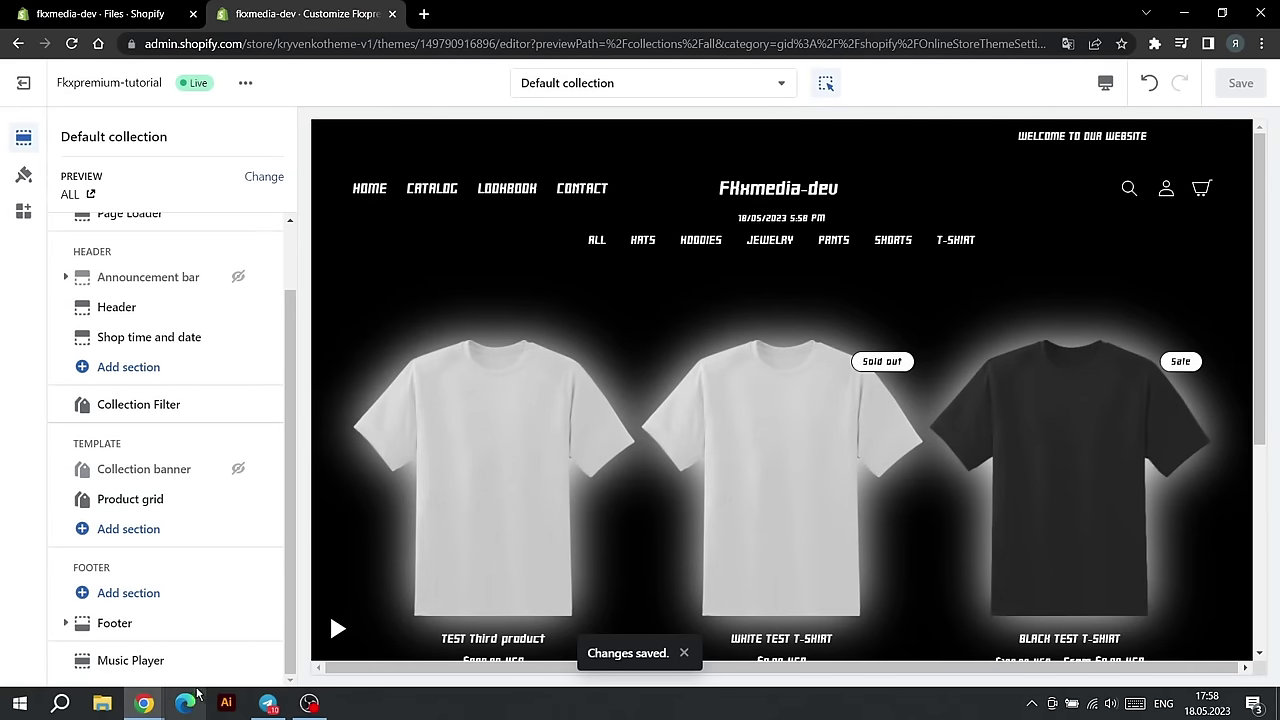
# Step: Replace the Music Player's file URL with the copied Yeat_-_No_more_talk.mp3 link from Files
pyautogui.click(130, 661)
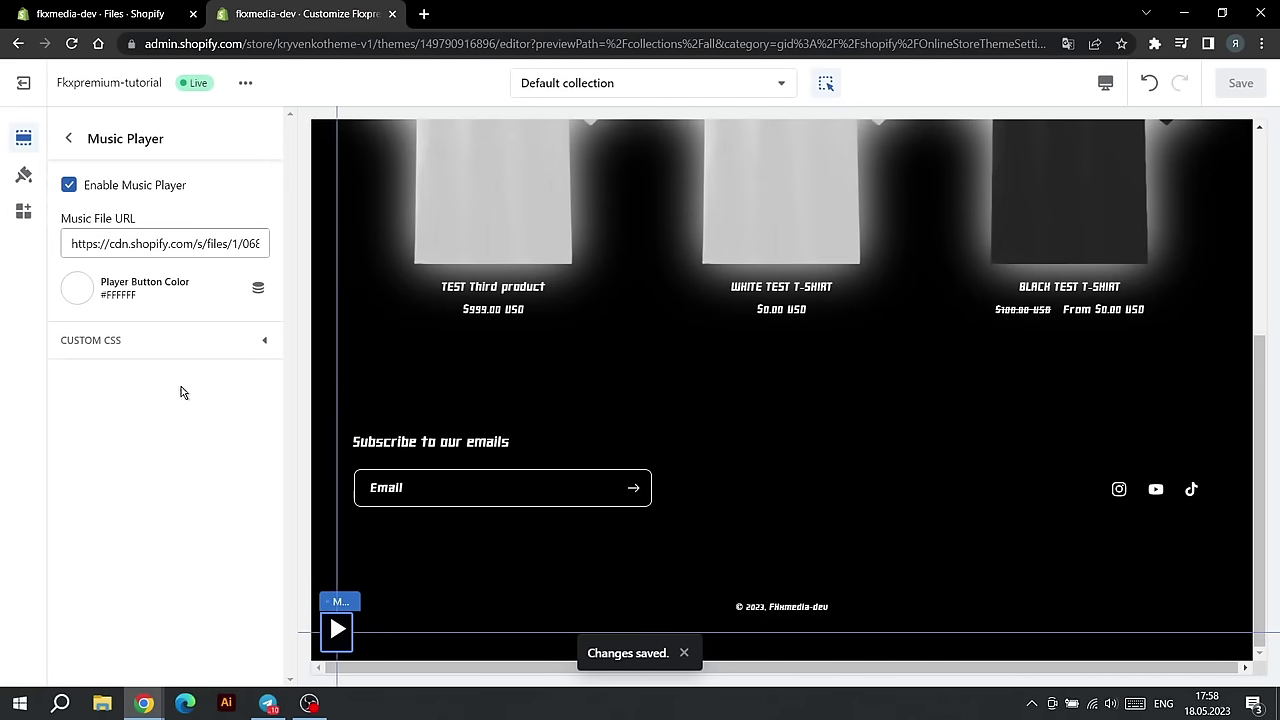
pyautogui.moveTo(114, 245); pyautogui.dragTo(212, 229)
pyautogui.click(221, 208)
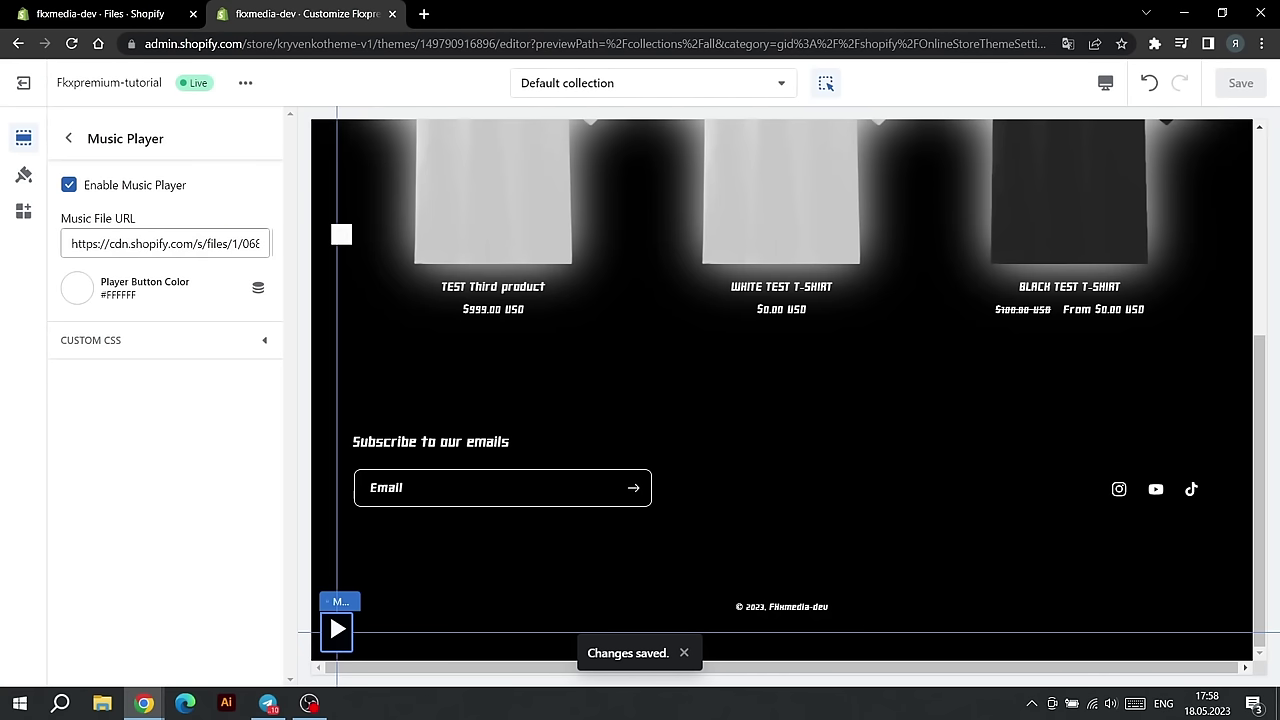
pyautogui.click(141, 18)
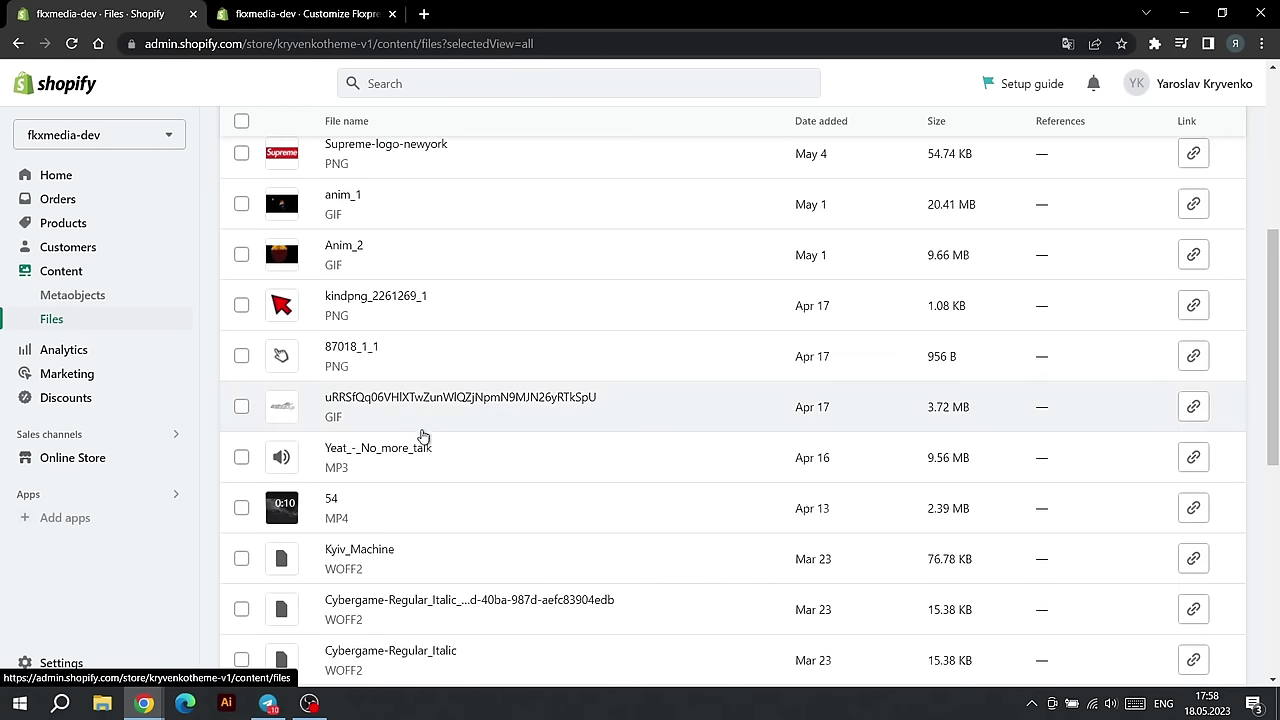
pyautogui.click(1192, 458)
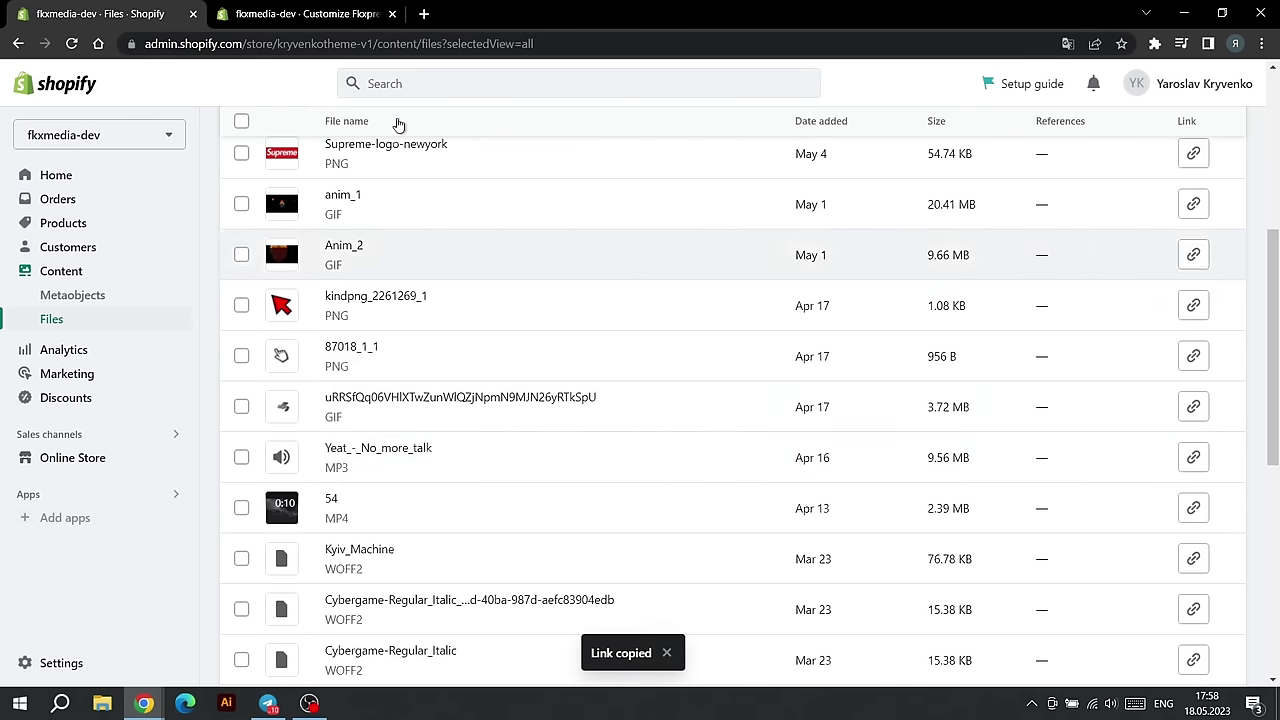
pyautogui.click(326, 18)
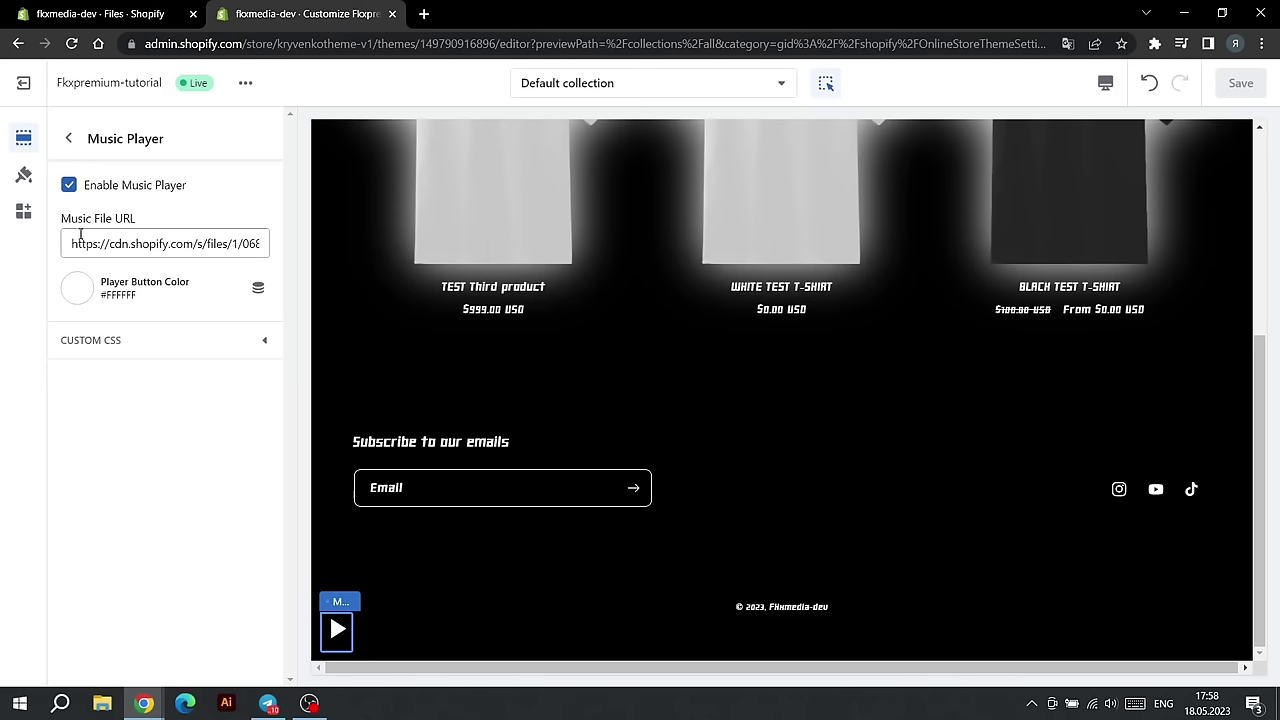
pyautogui.moveTo(70, 240); pyautogui.dragTo(262, 243)
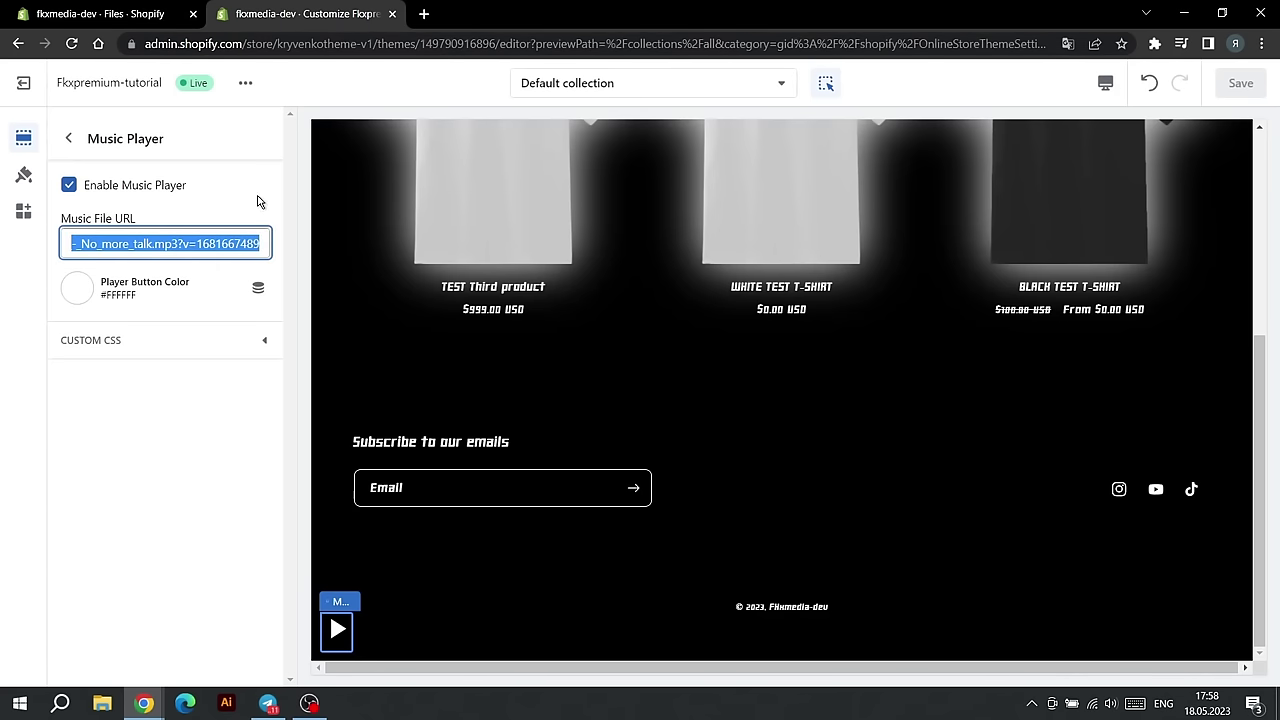
pyautogui.hotkey('ctrl', 'v')
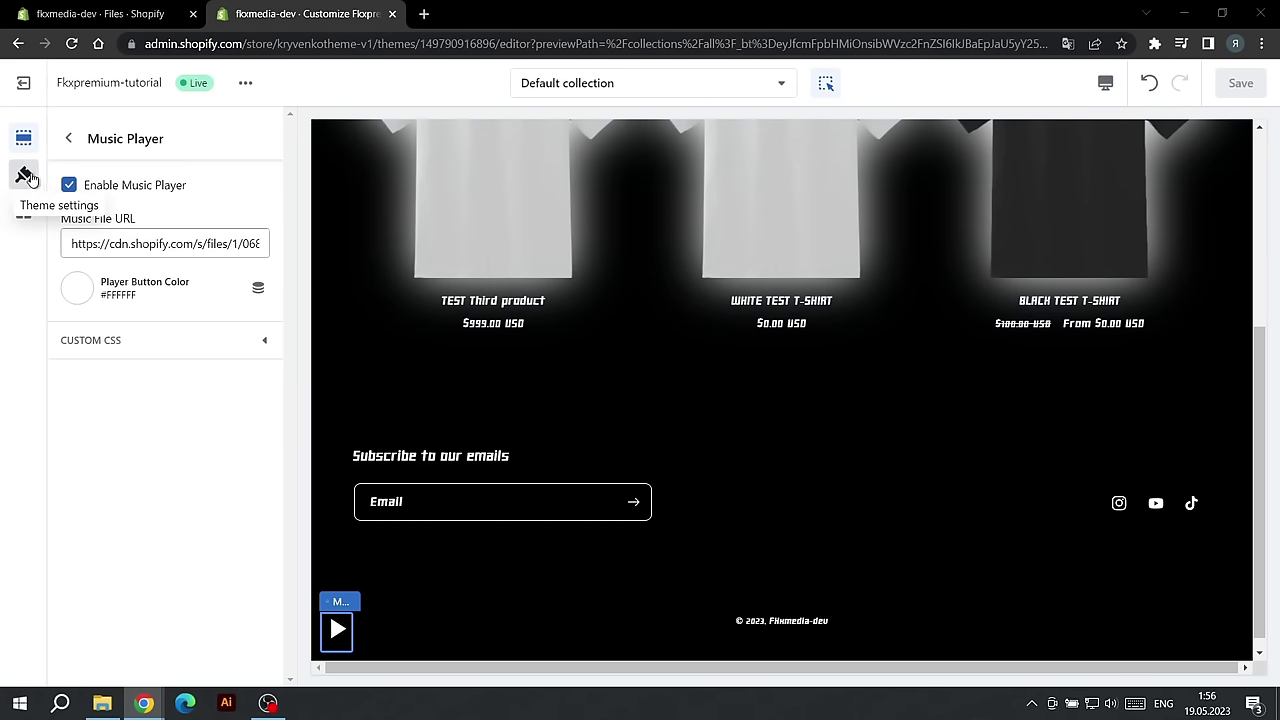
pyautogui.click(25, 176)
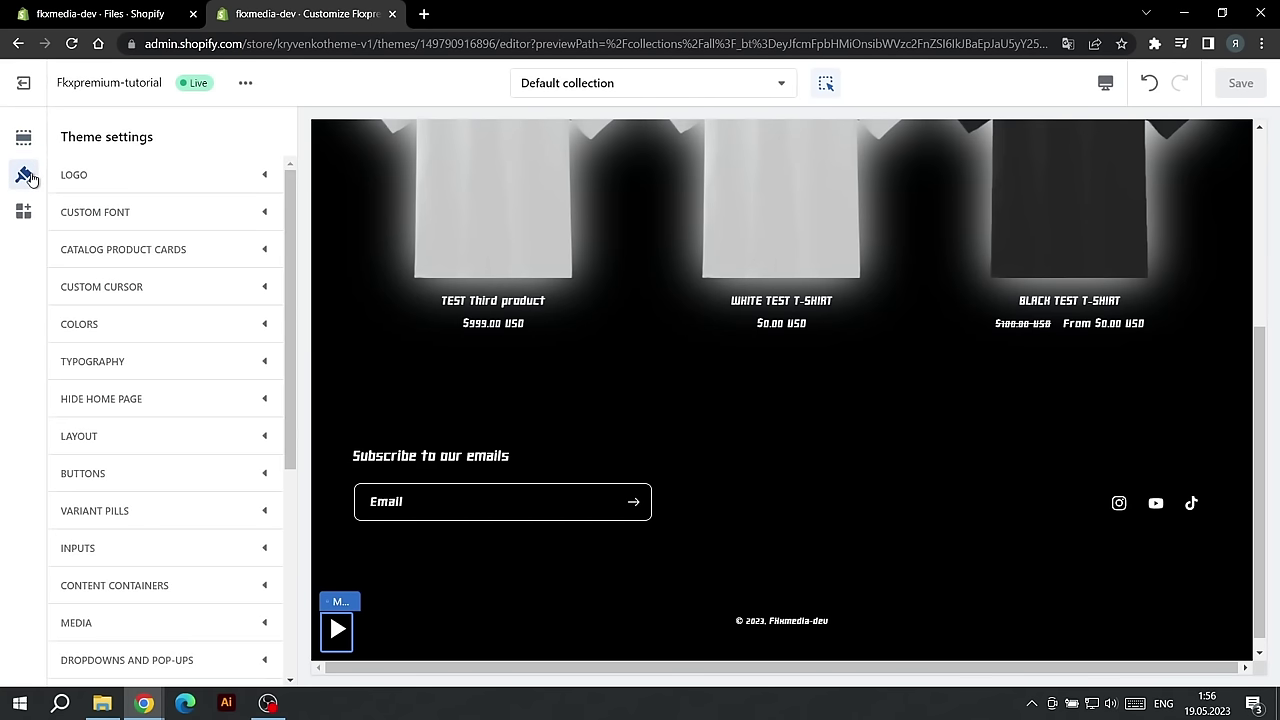
pyautogui.click(97, 219)
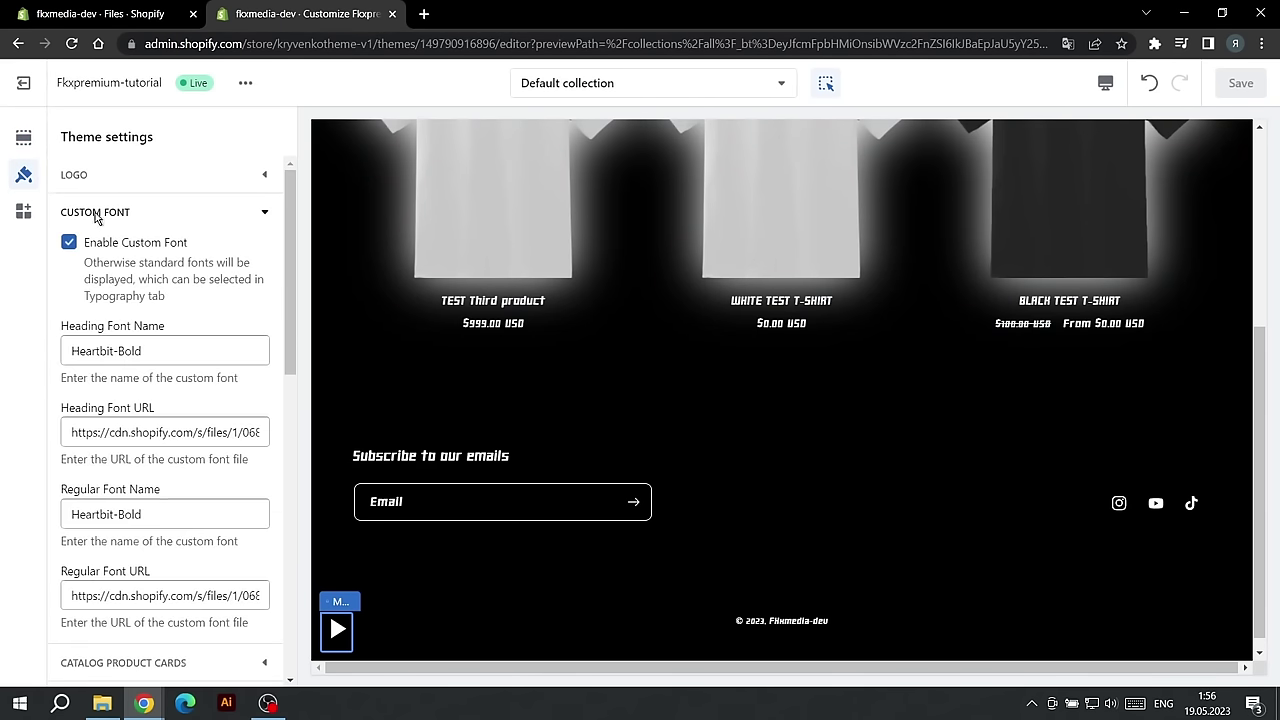
pyautogui.scroll(-1, 103, 240)
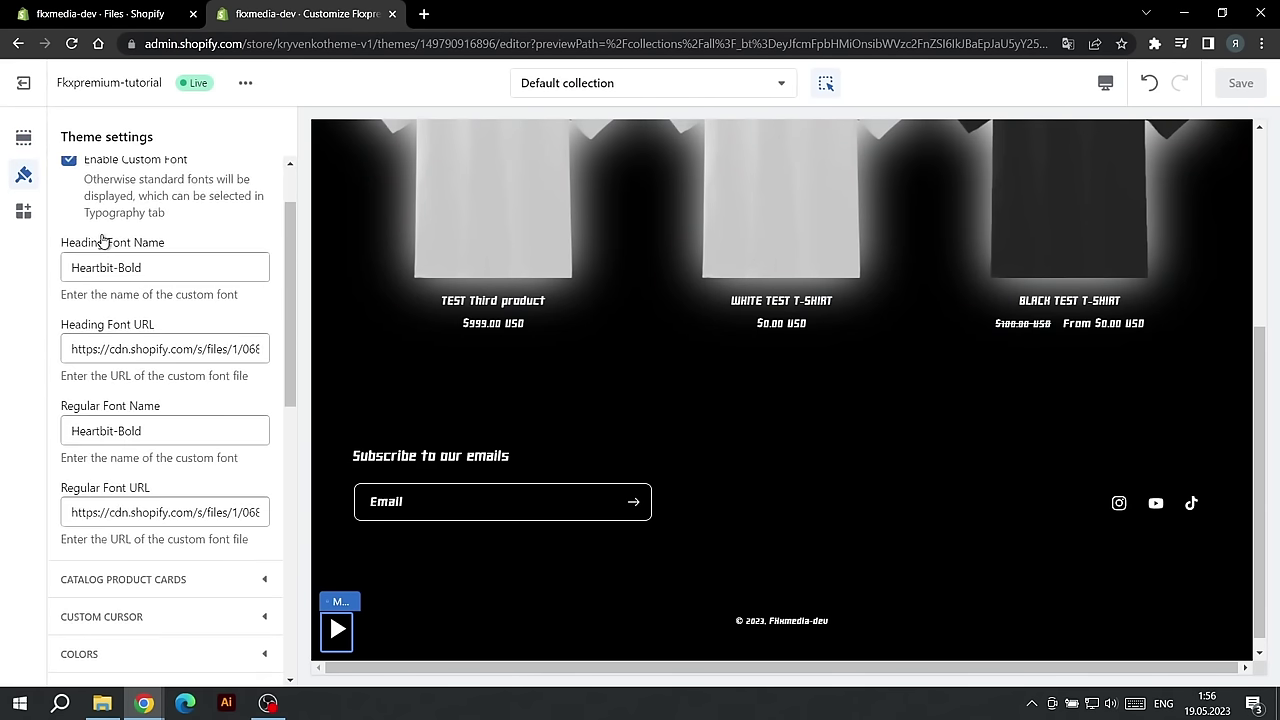
pyautogui.scroll(1, 110, 231)
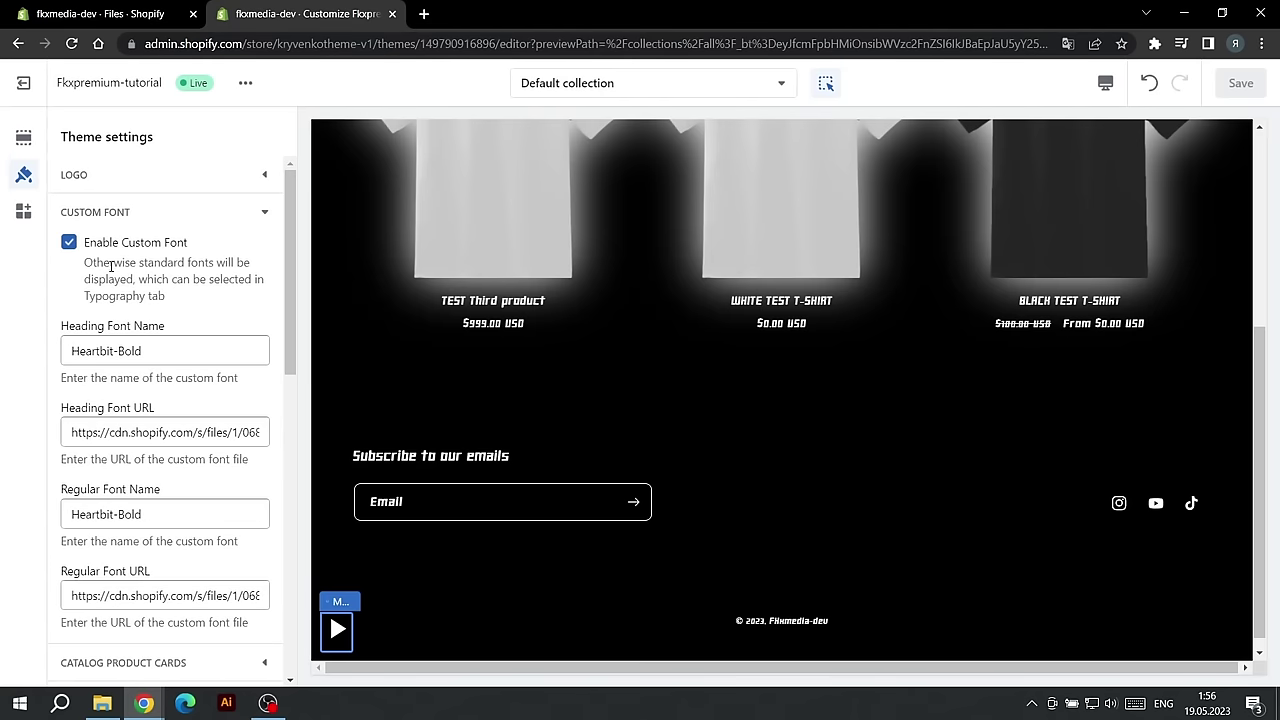
pyautogui.moveTo(159, 290); pyautogui.dragTo(176, 309)
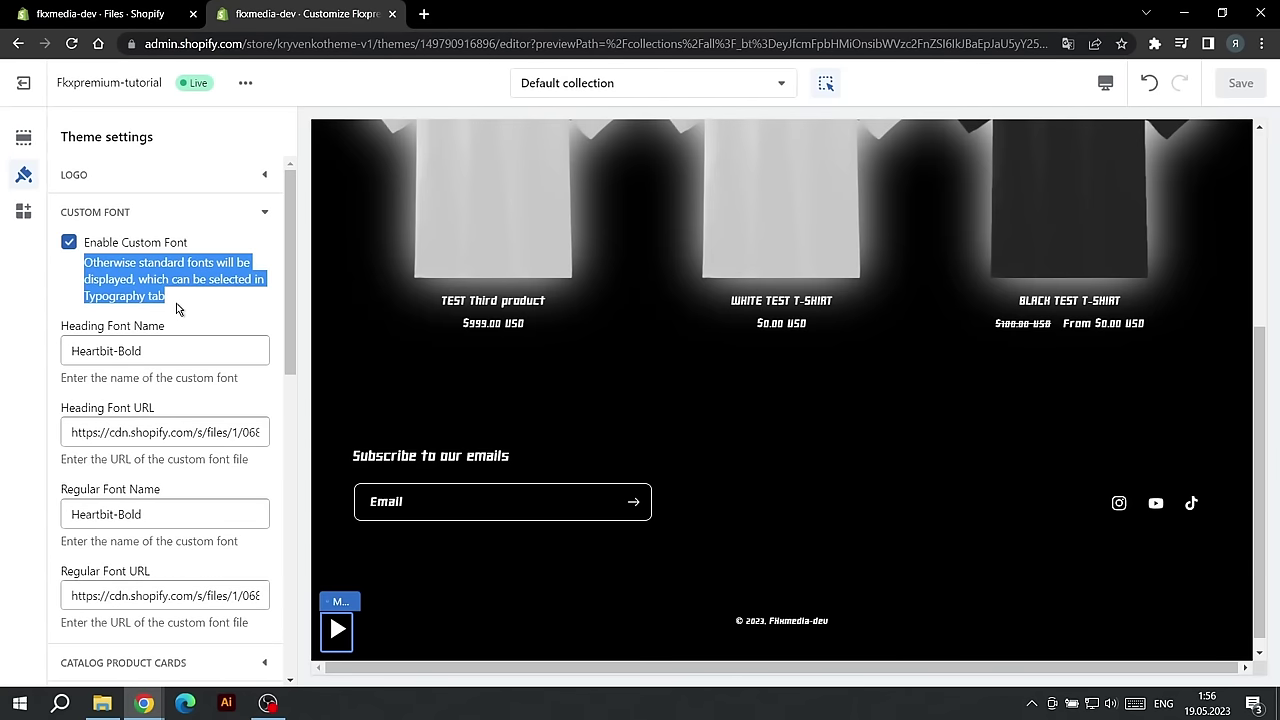
pyautogui.click(176, 309)
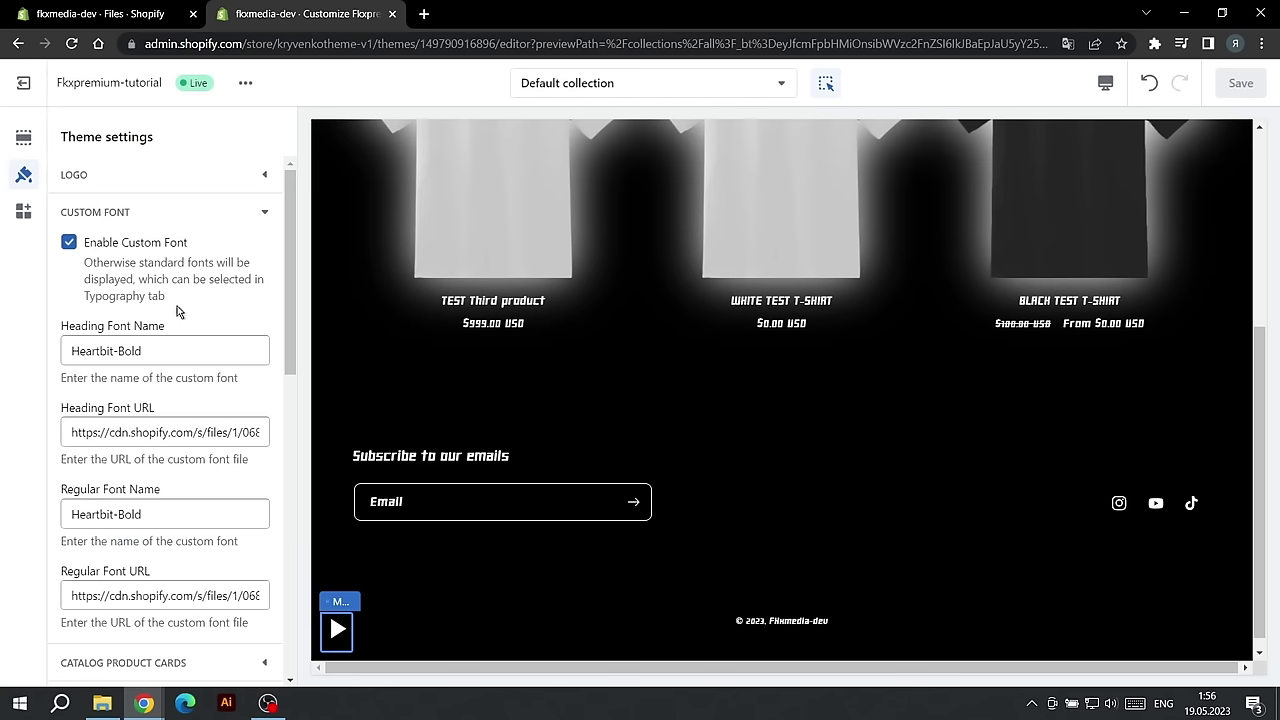
pyautogui.scroll(-5, 177, 309)
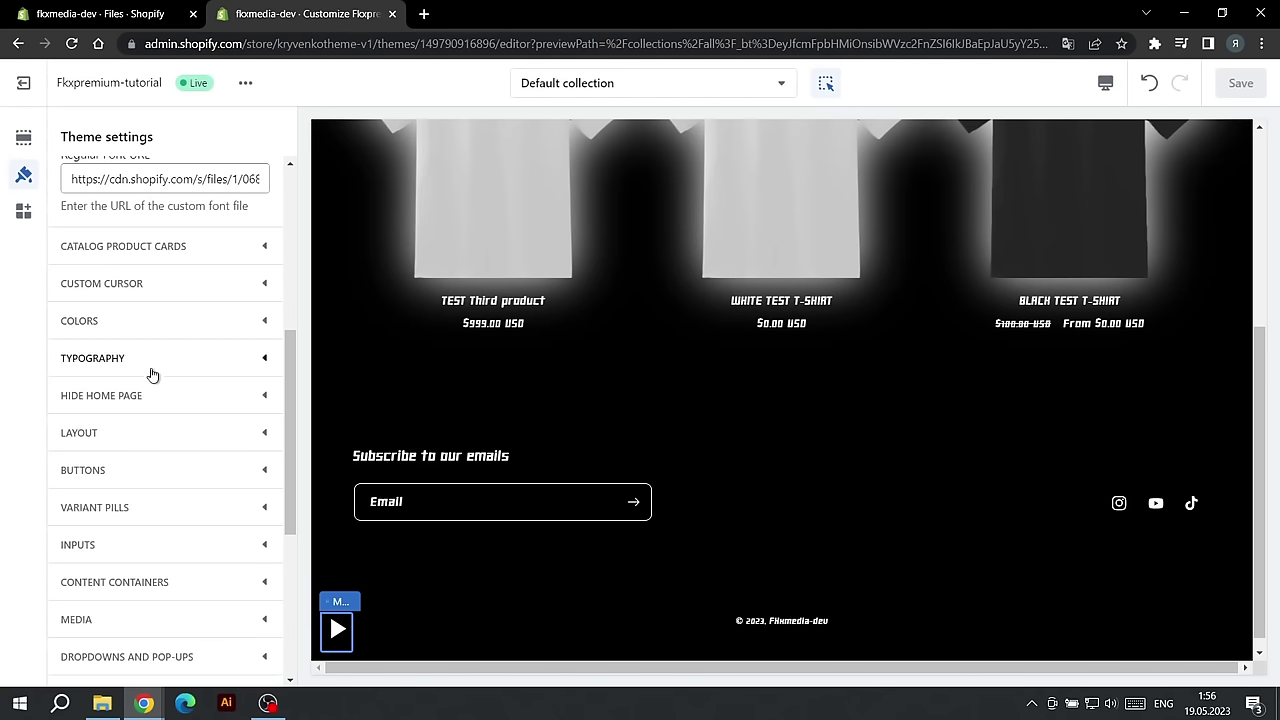
pyautogui.click(151, 370)
pyautogui.scroll(1, 142, 330)
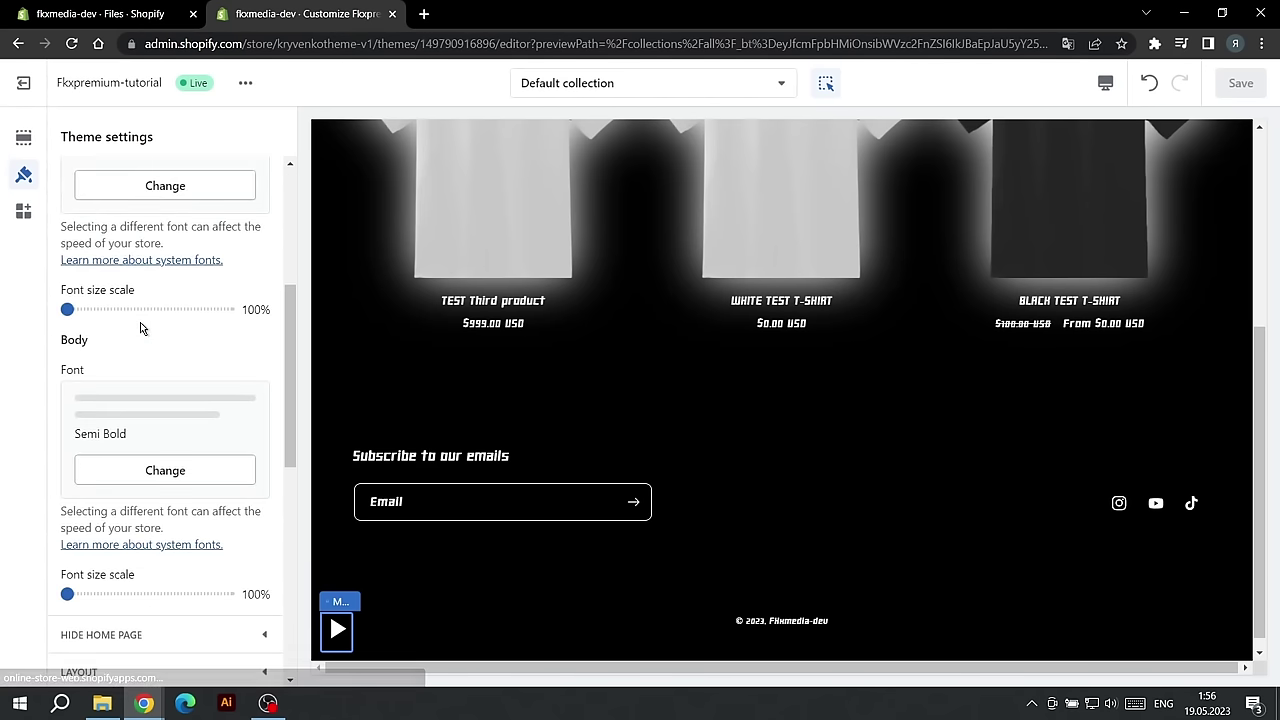
pyautogui.scroll(2, 140, 322)
pyautogui.moveTo(60, 222); pyautogui.dragTo(112, 222)
pyautogui.click(107, 493)
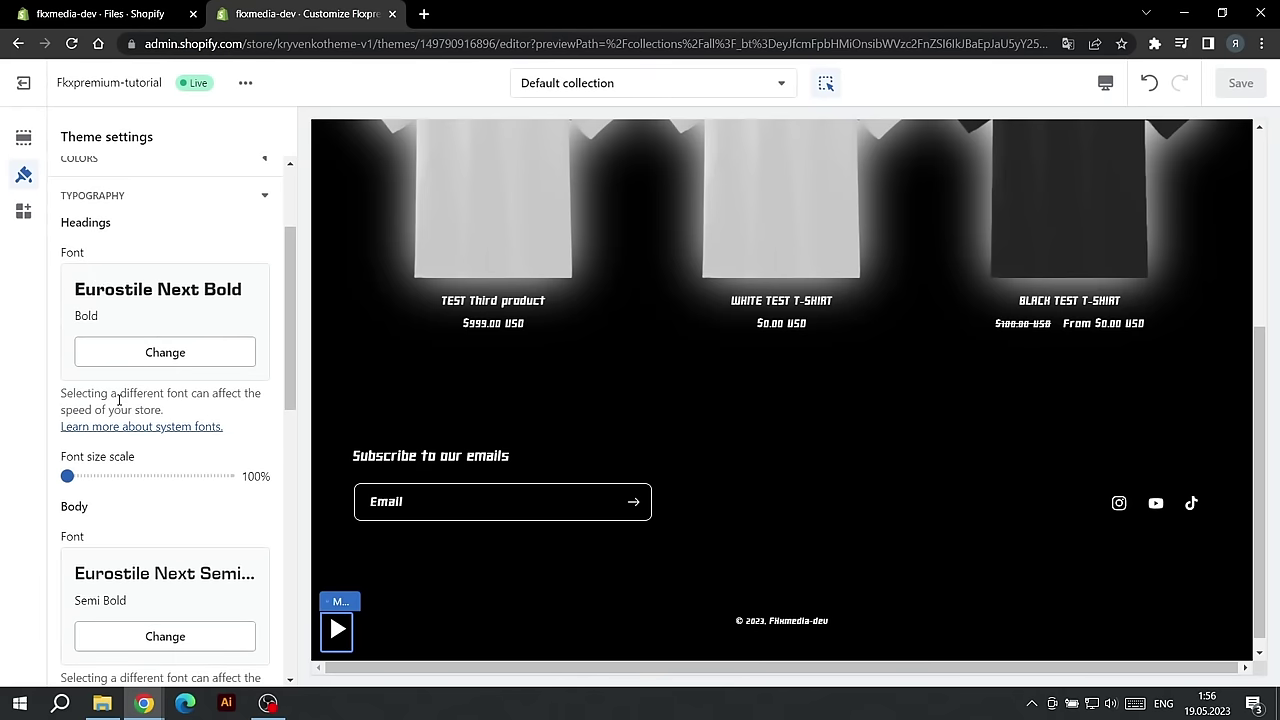
pyautogui.scroll(2, 142, 312)
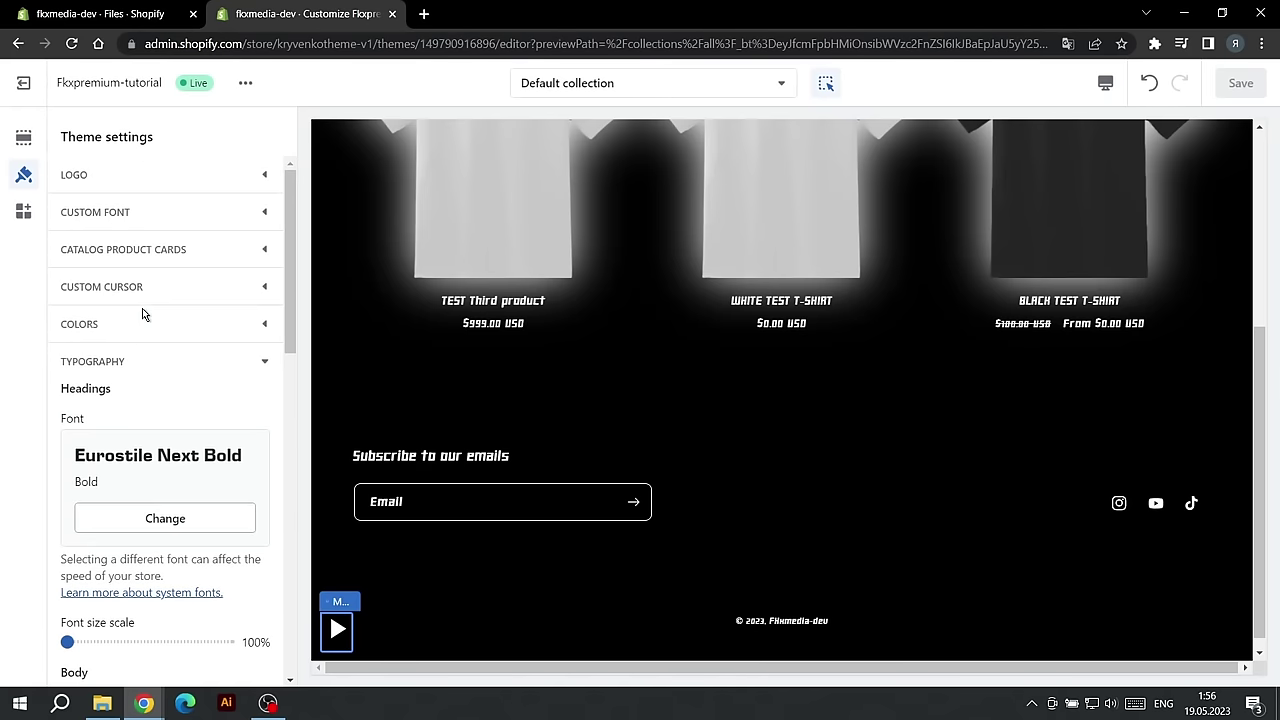
pyautogui.click(107, 12)
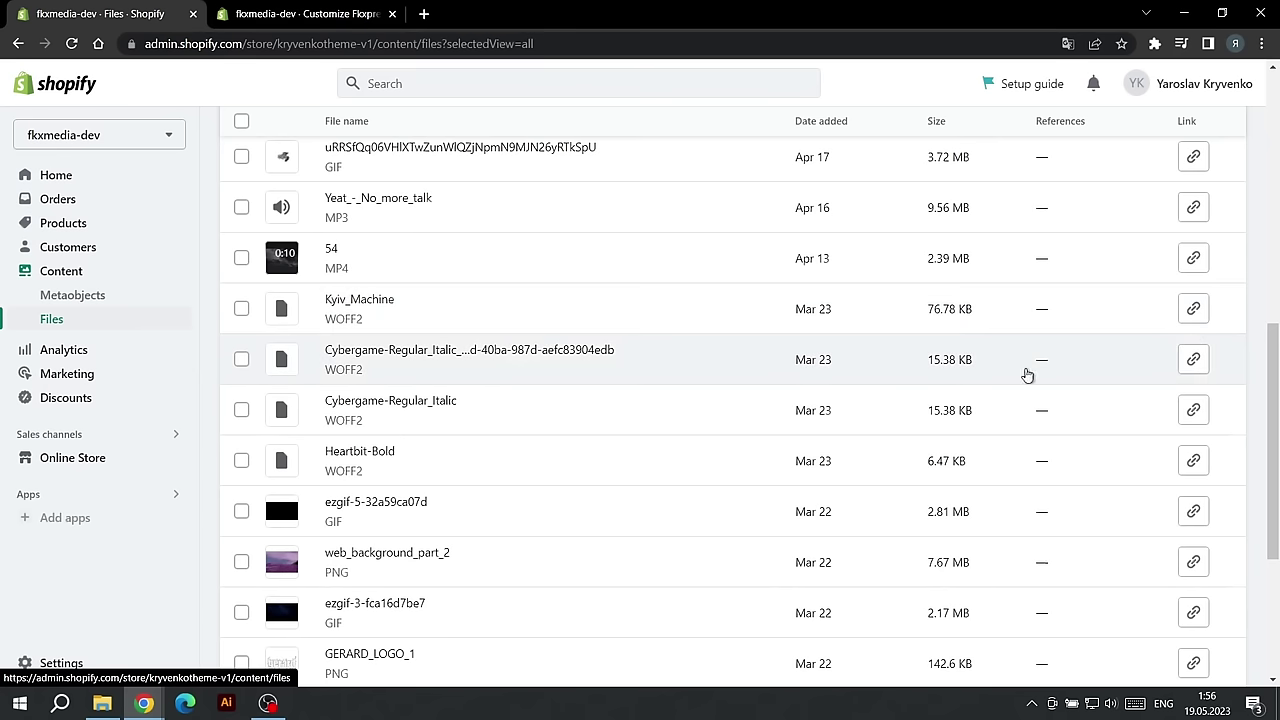
pyautogui.click(230, 14)
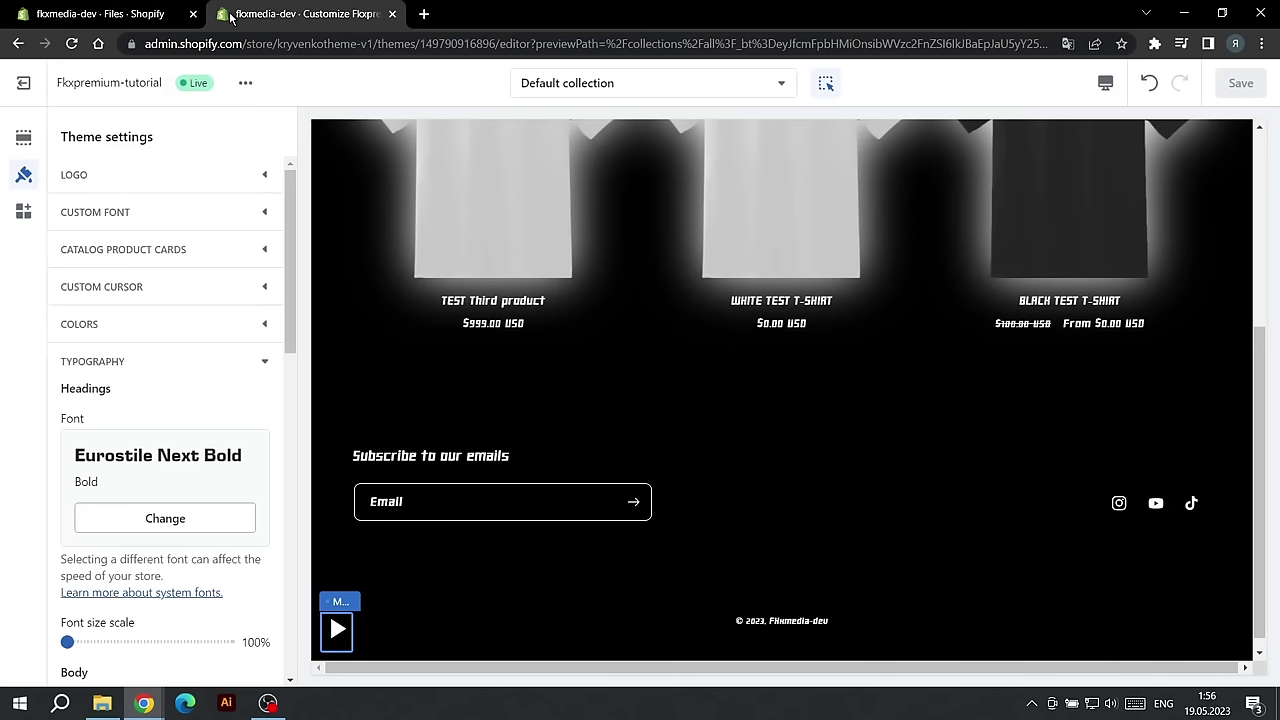
pyautogui.click(113, 213)
pyautogui.moveTo(202, 426); pyautogui.dragTo(152, 425)
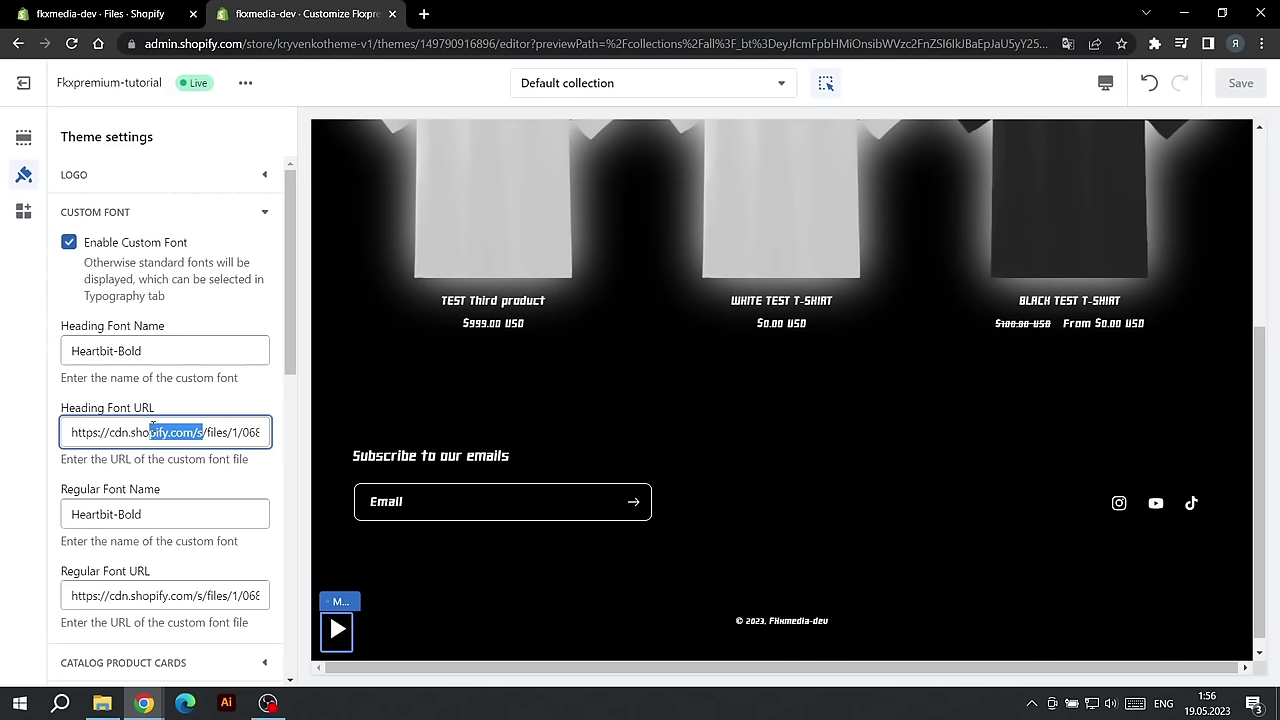
pyautogui.click(145, 348)
pyautogui.moveTo(145, 350); pyautogui.dragTo(66, 351)
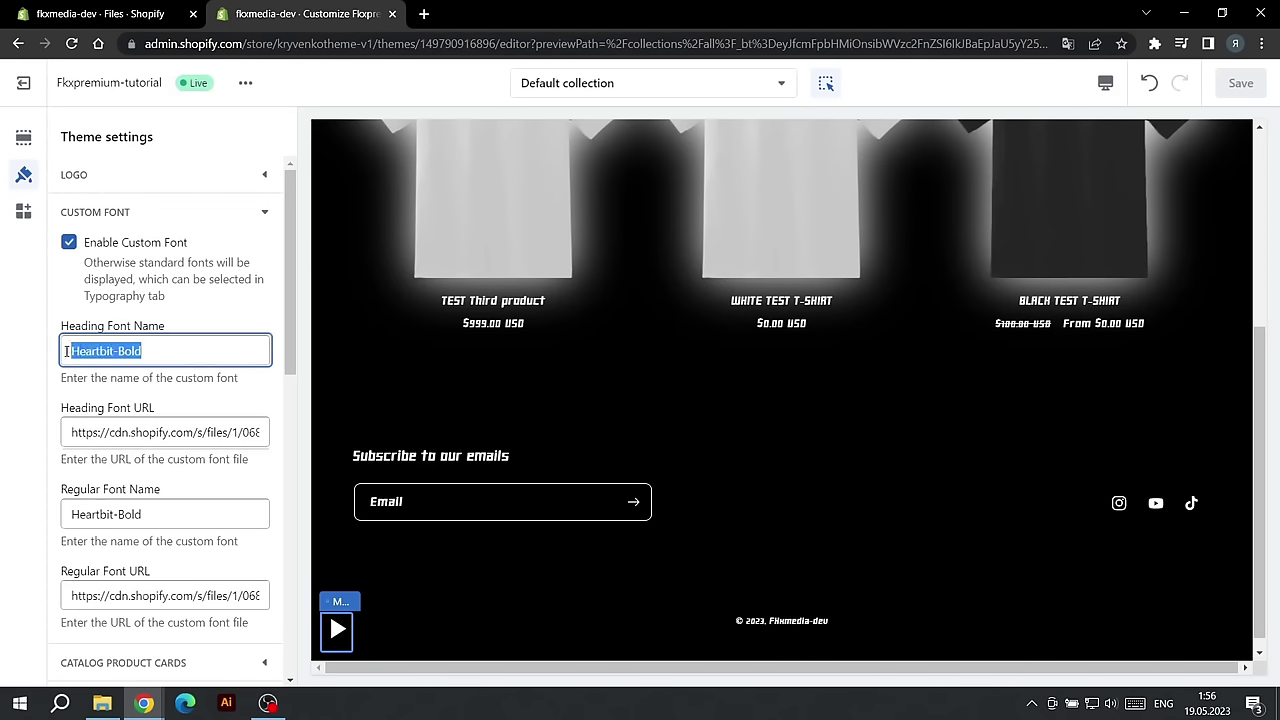
pyautogui.click(196, 322)
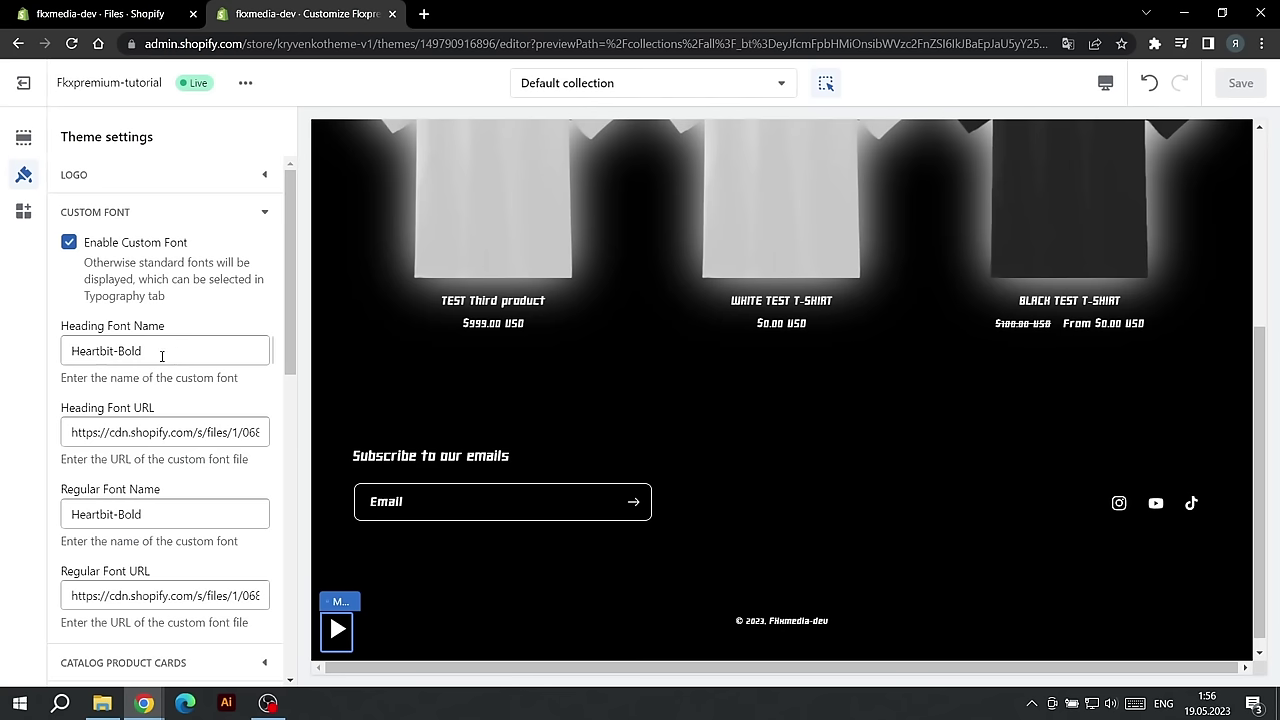
pyautogui.moveTo(166, 329); pyautogui.dragTo(69, 349)
pyautogui.moveTo(161, 490); pyautogui.dragTo(100, 497)
pyautogui.click(182, 487)
pyautogui.click(187, 212)
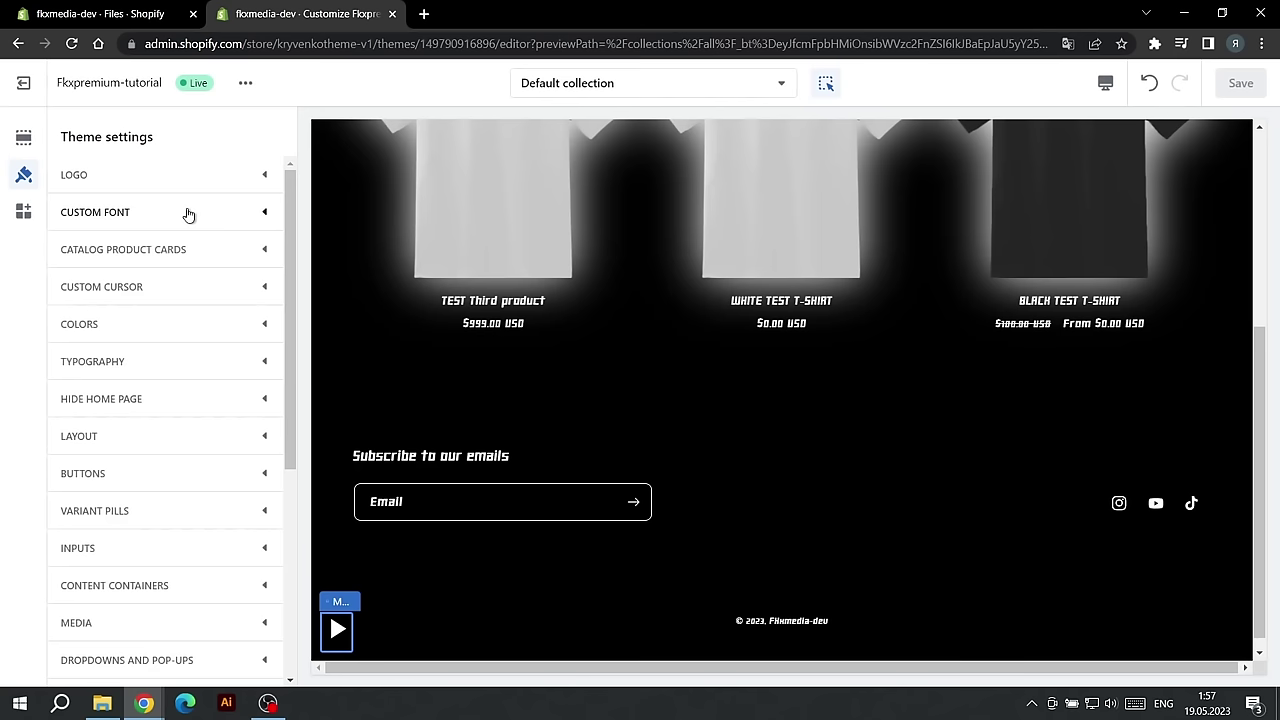
# Step: Choose the 87018_1_1 image as the Custom Cursor picture and collapse the section
pyautogui.click(143, 300)
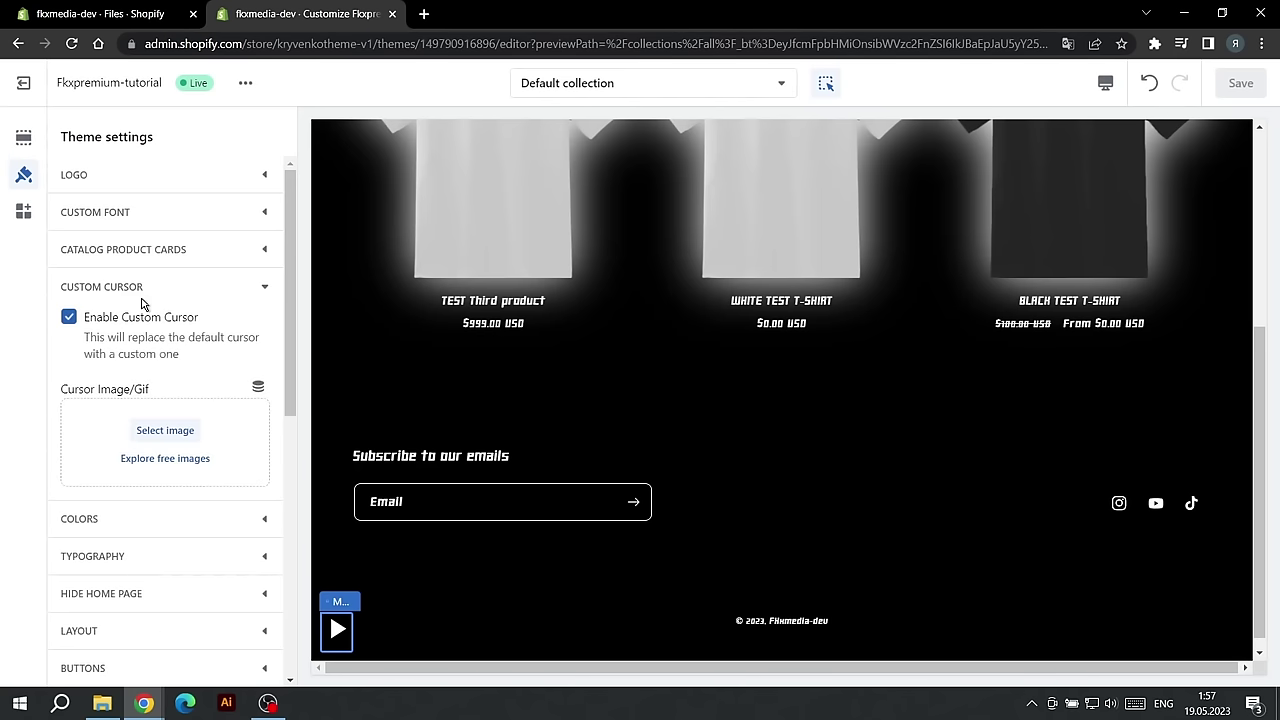
pyautogui.click(116, 437)
pyautogui.scroll(-1, 650, 410)
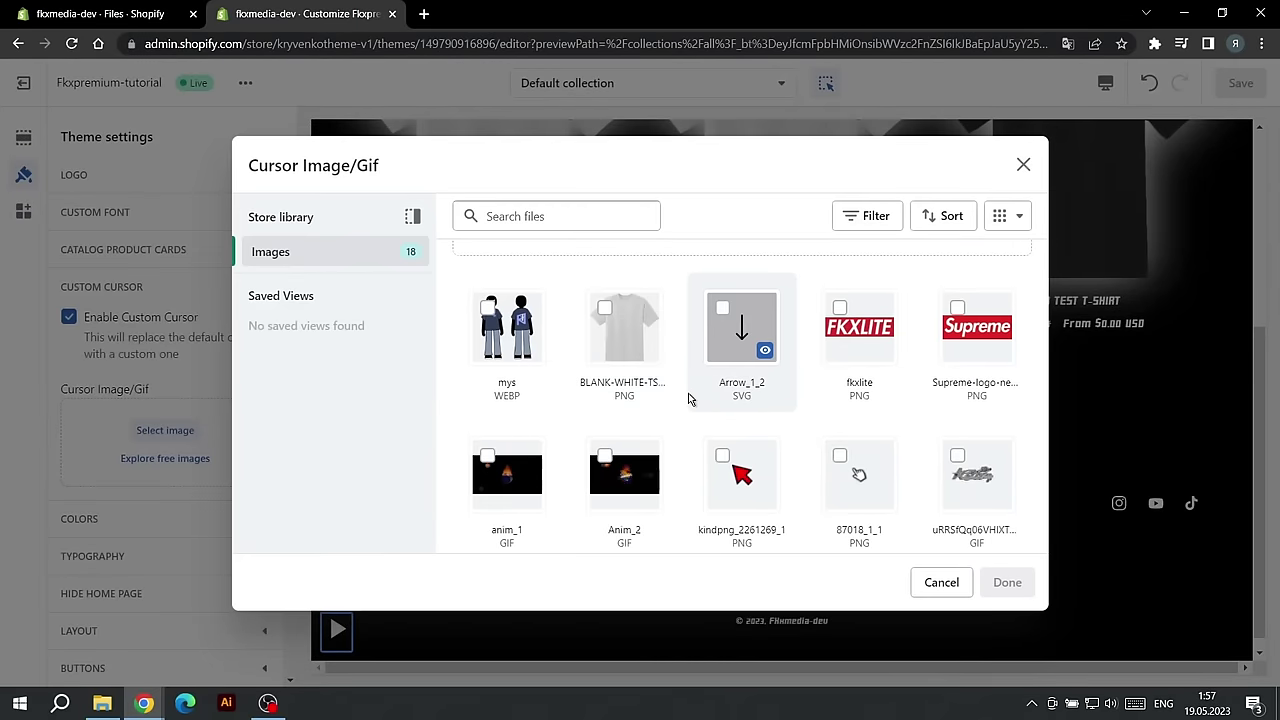
pyautogui.click(840, 466)
pyautogui.click(1005, 583)
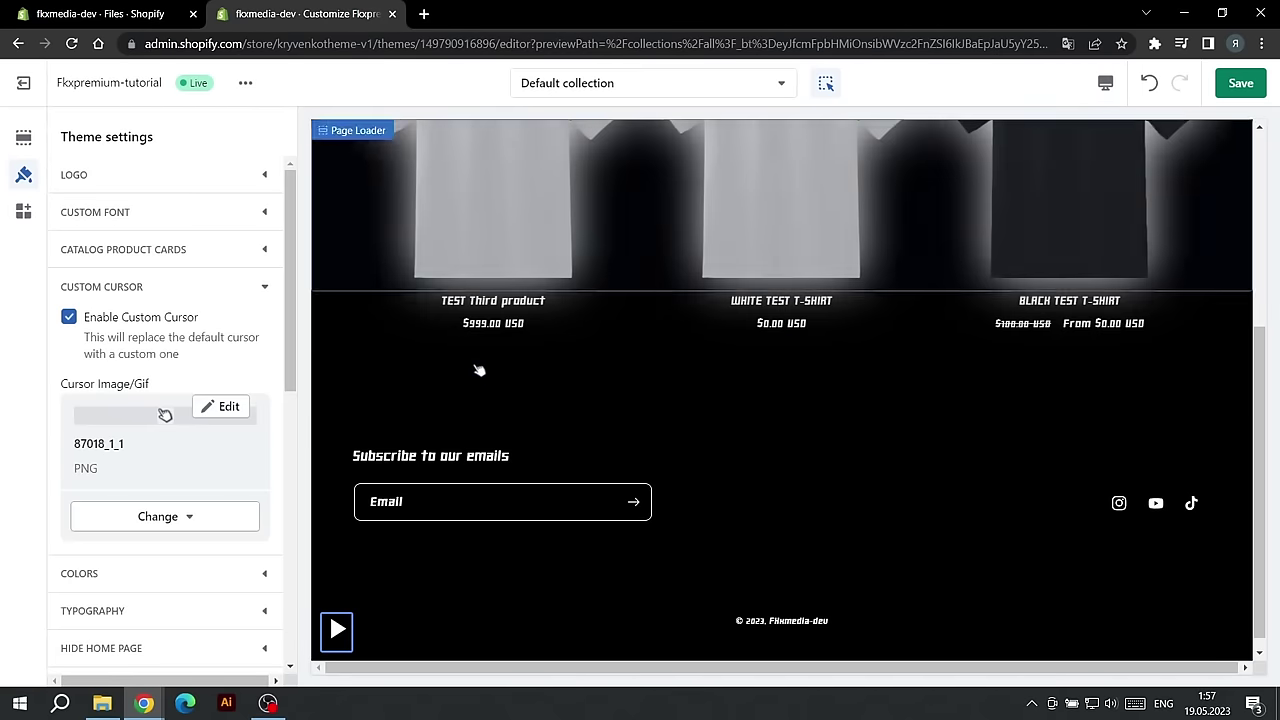
pyautogui.click(145, 291)
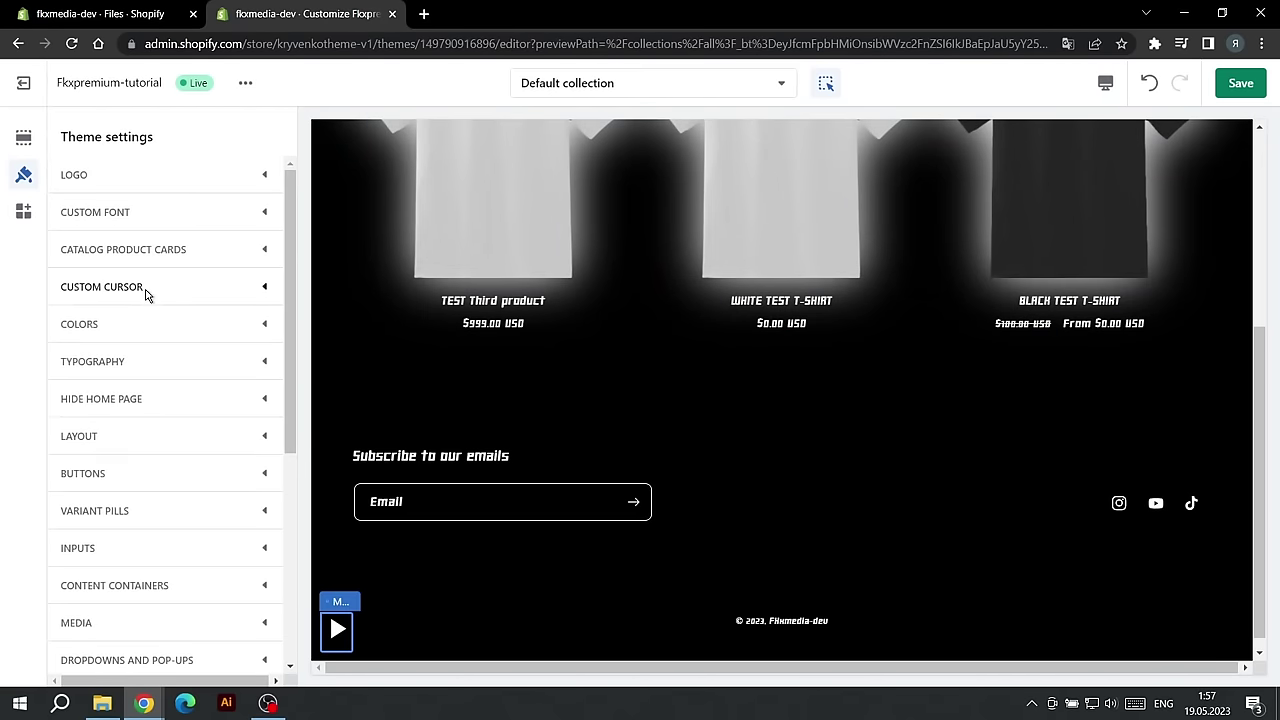
pyautogui.click(141, 332)
pyautogui.scroll(-1, 128, 380)
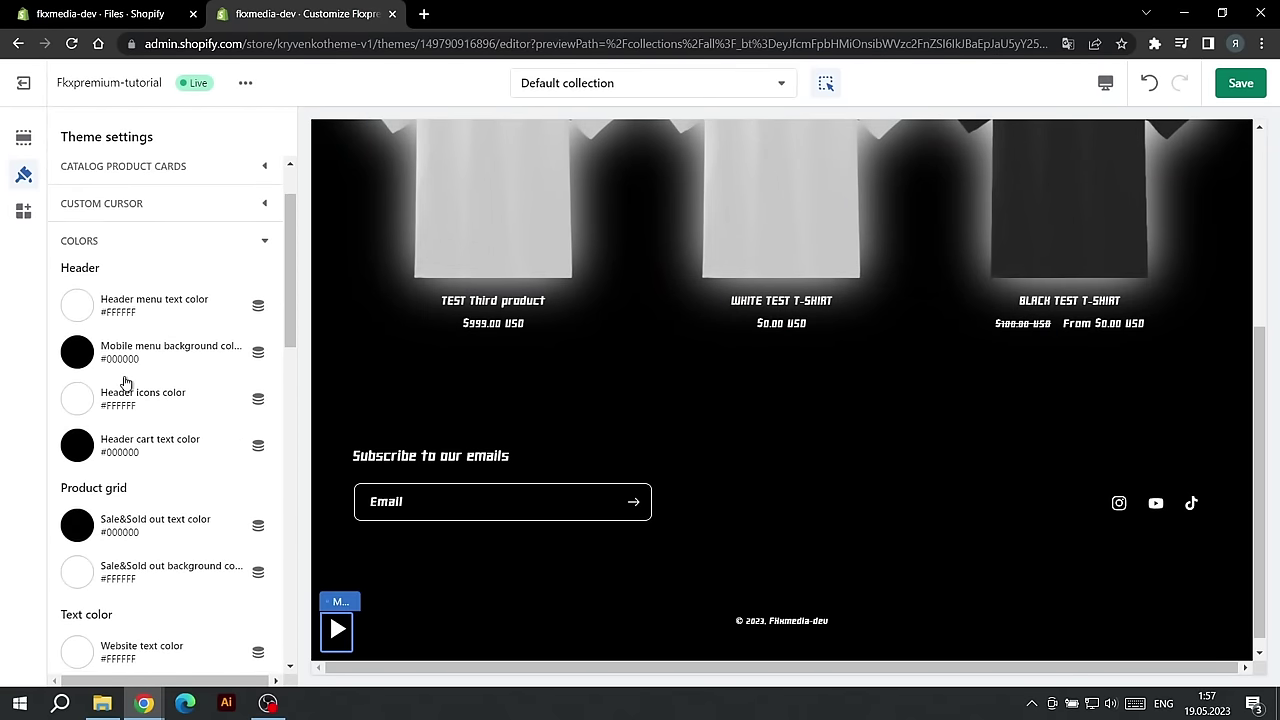
pyautogui.moveTo(58, 266); pyautogui.dragTo(104, 287)
pyautogui.scroll(-3, 144, 296)
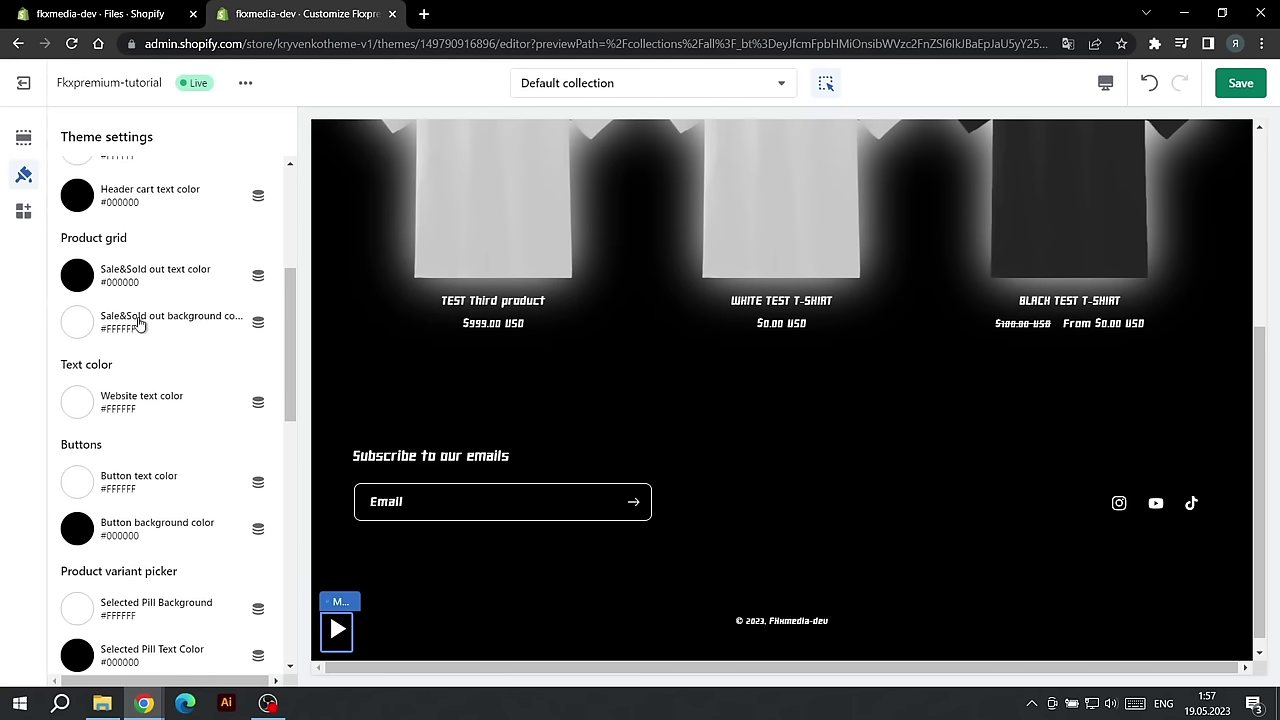
pyautogui.scroll(-2, 124, 381)
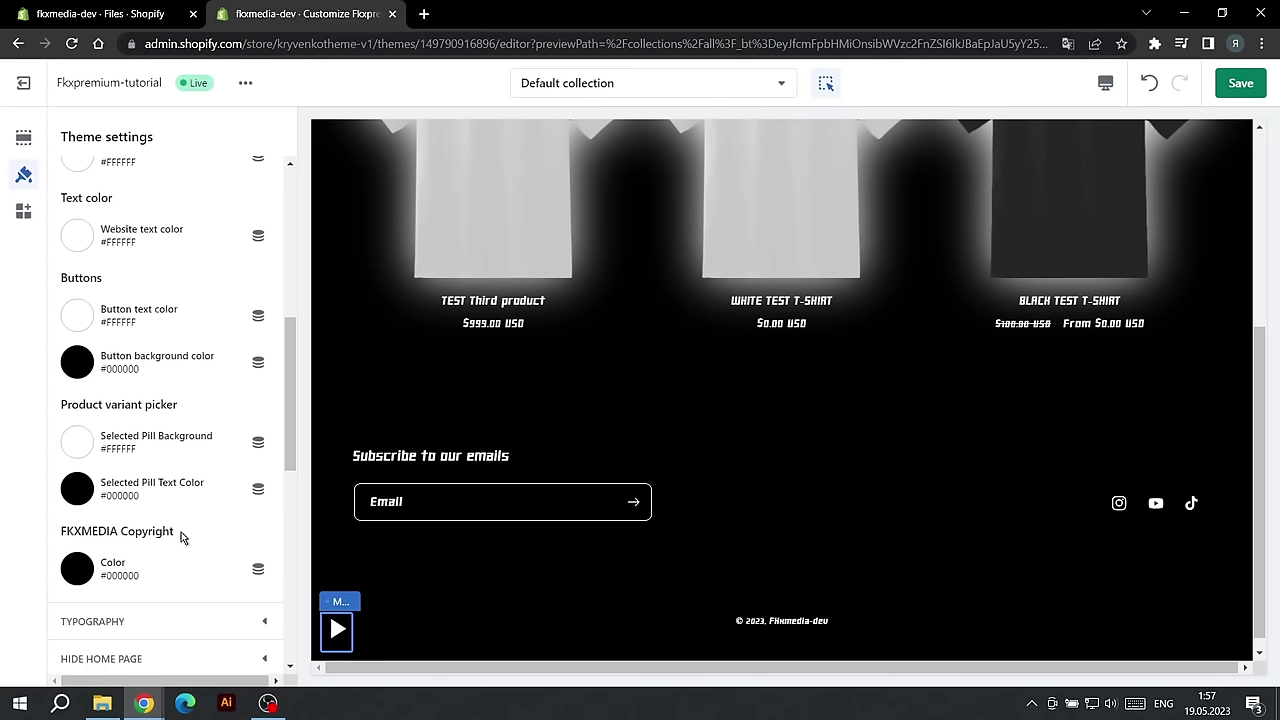
pyautogui.scroll(5, 180, 537)
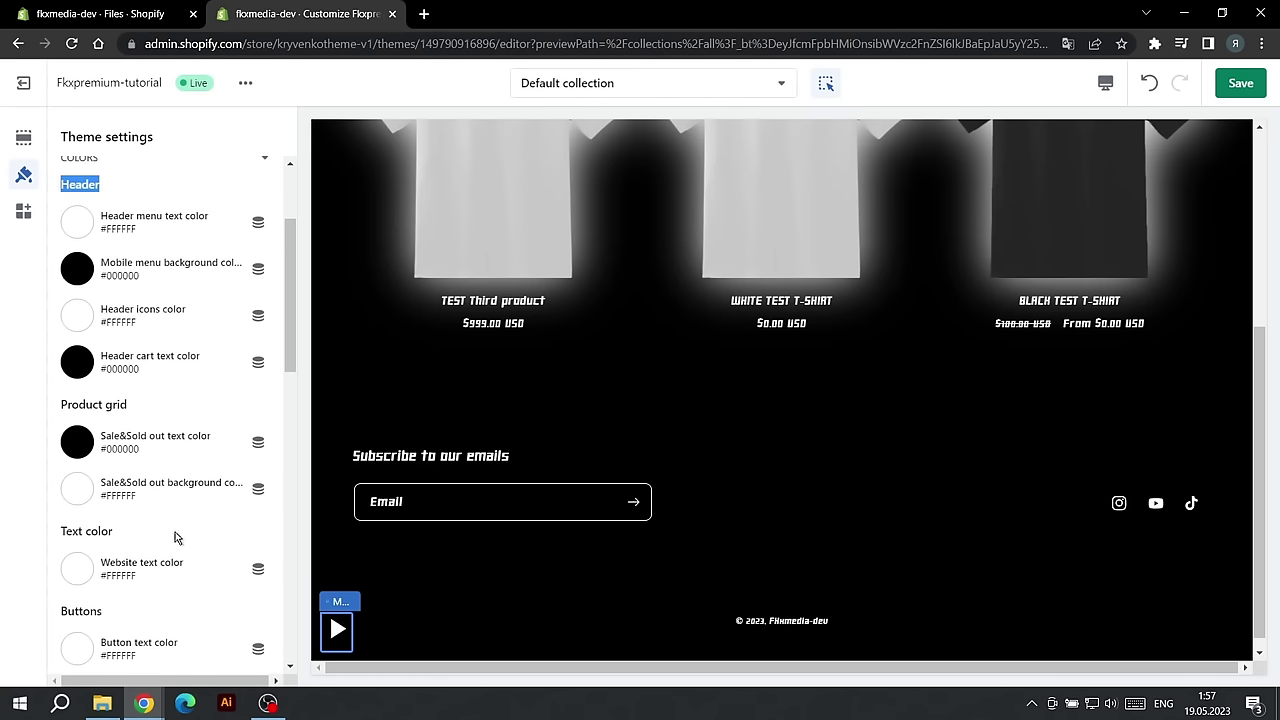
pyautogui.click(157, 259)
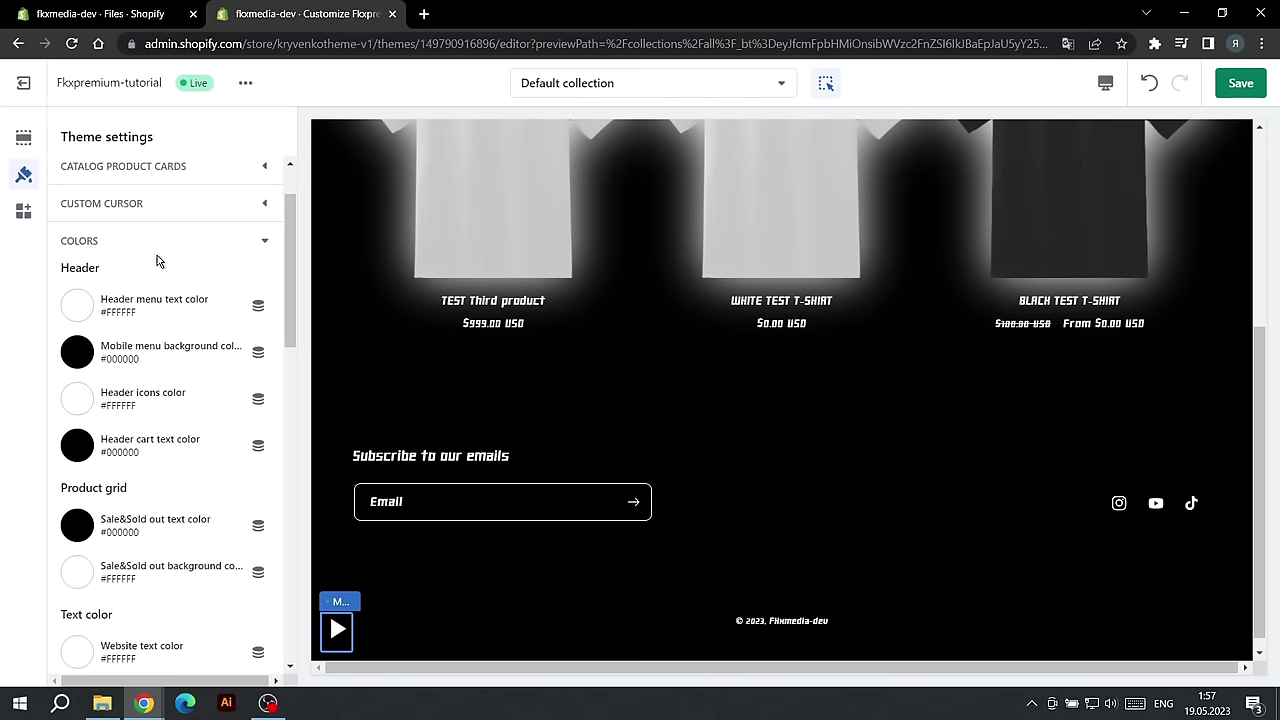
pyautogui.click(157, 244)
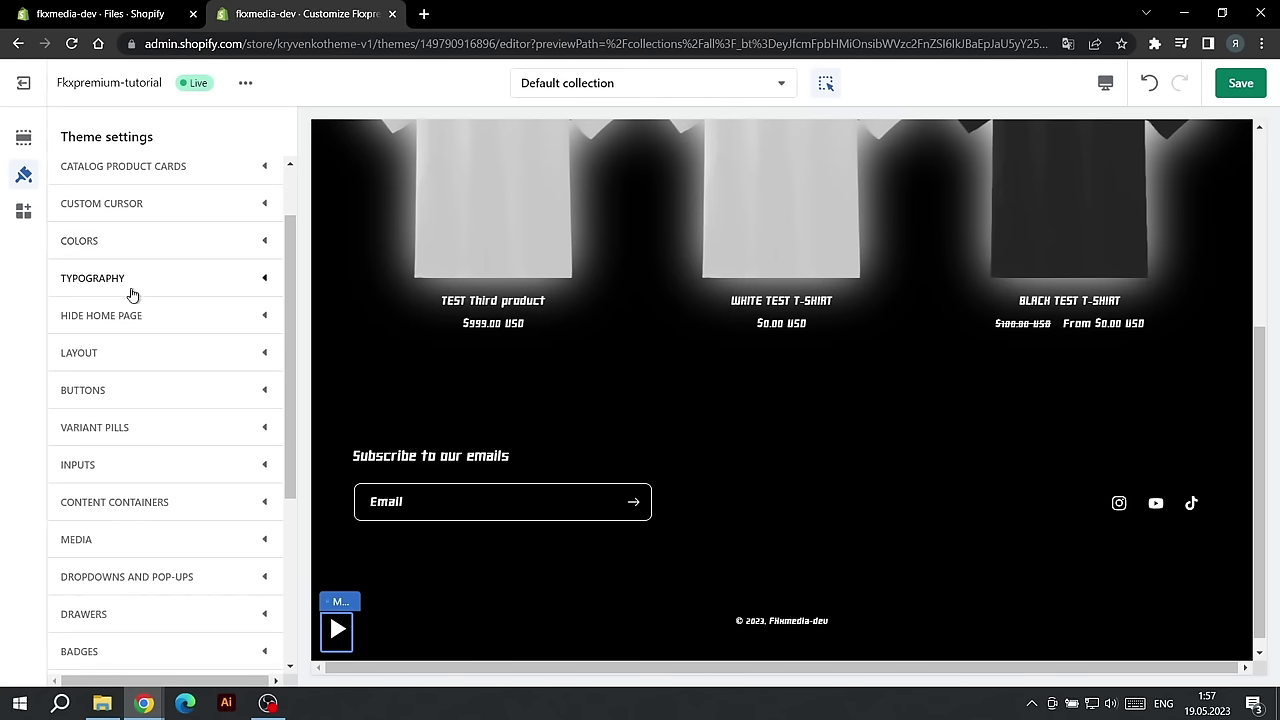
pyautogui.scroll(-3, 130, 287)
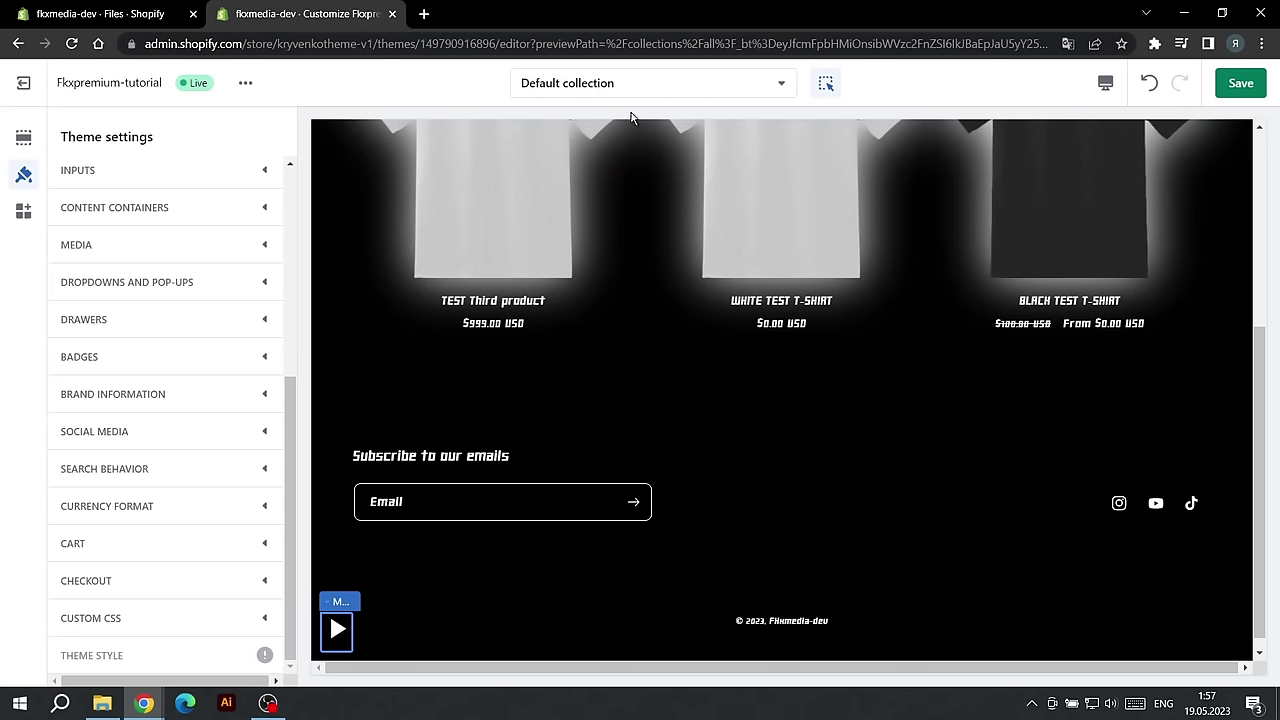
# Step: Switch the preview to the Password page under Others and show its sections
pyautogui.click(621, 86)
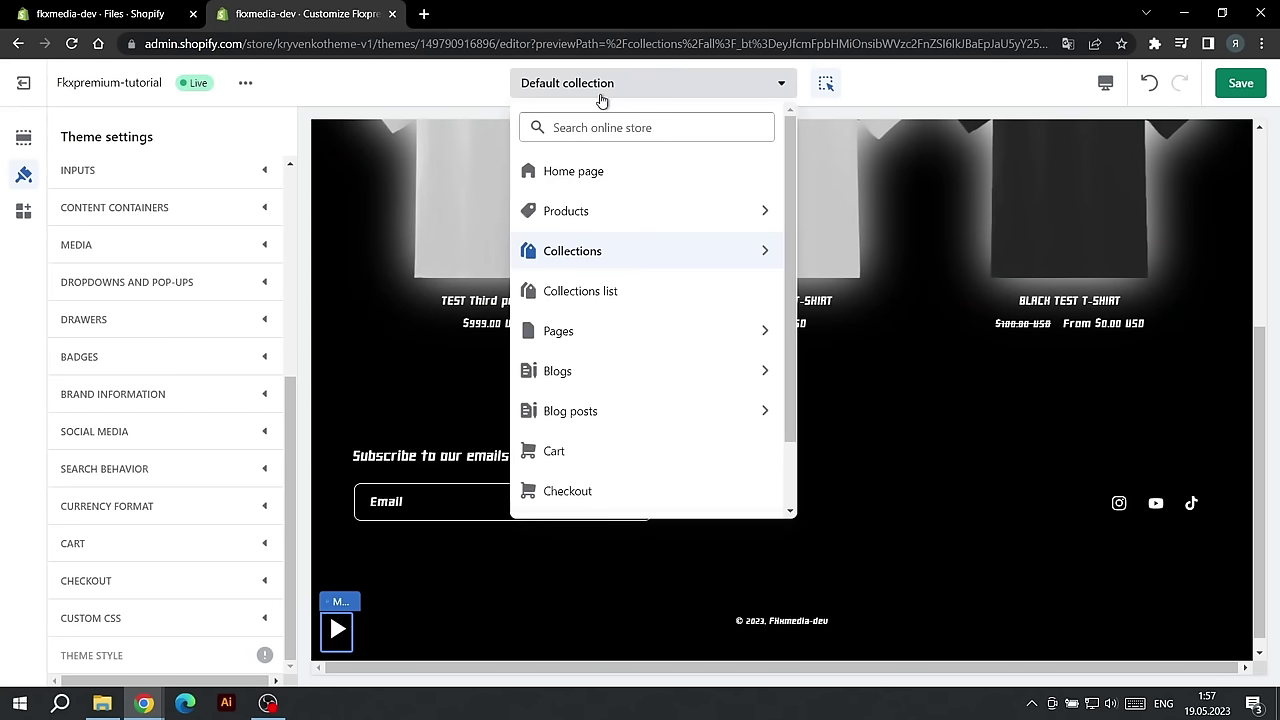
pyautogui.scroll(-2, 600, 280)
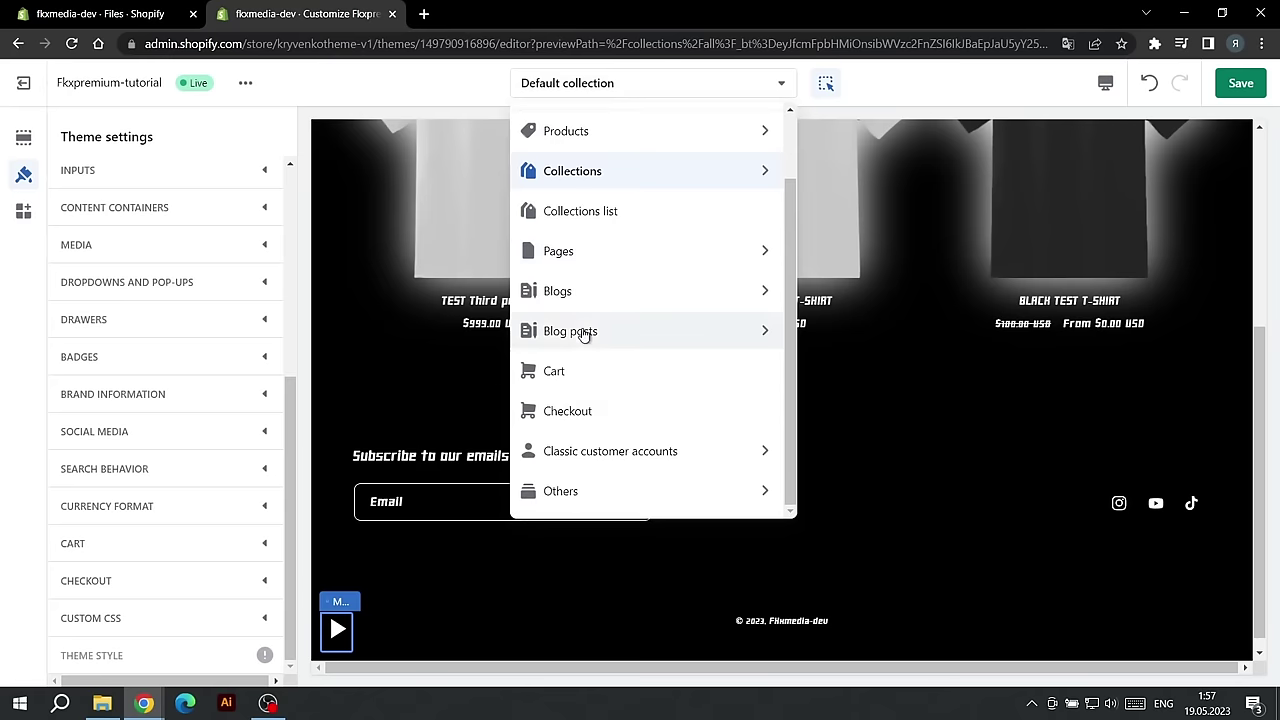
pyautogui.click(586, 491)
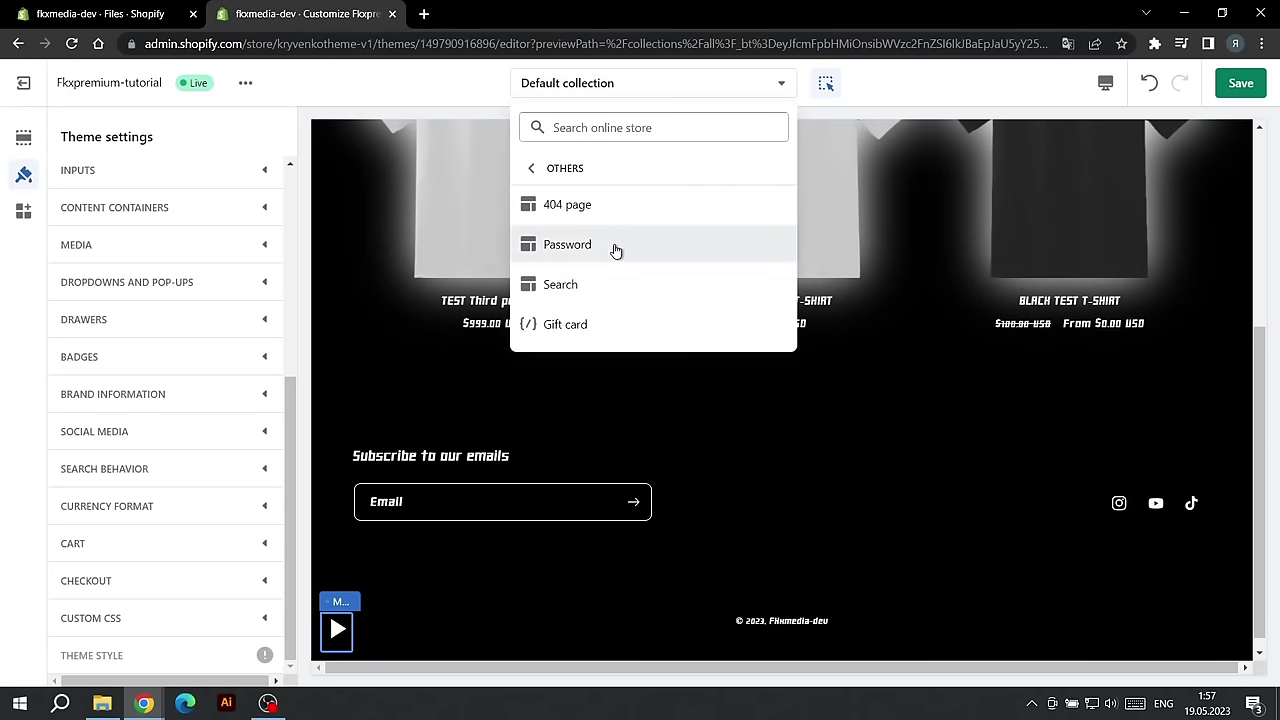
pyautogui.click(613, 249)
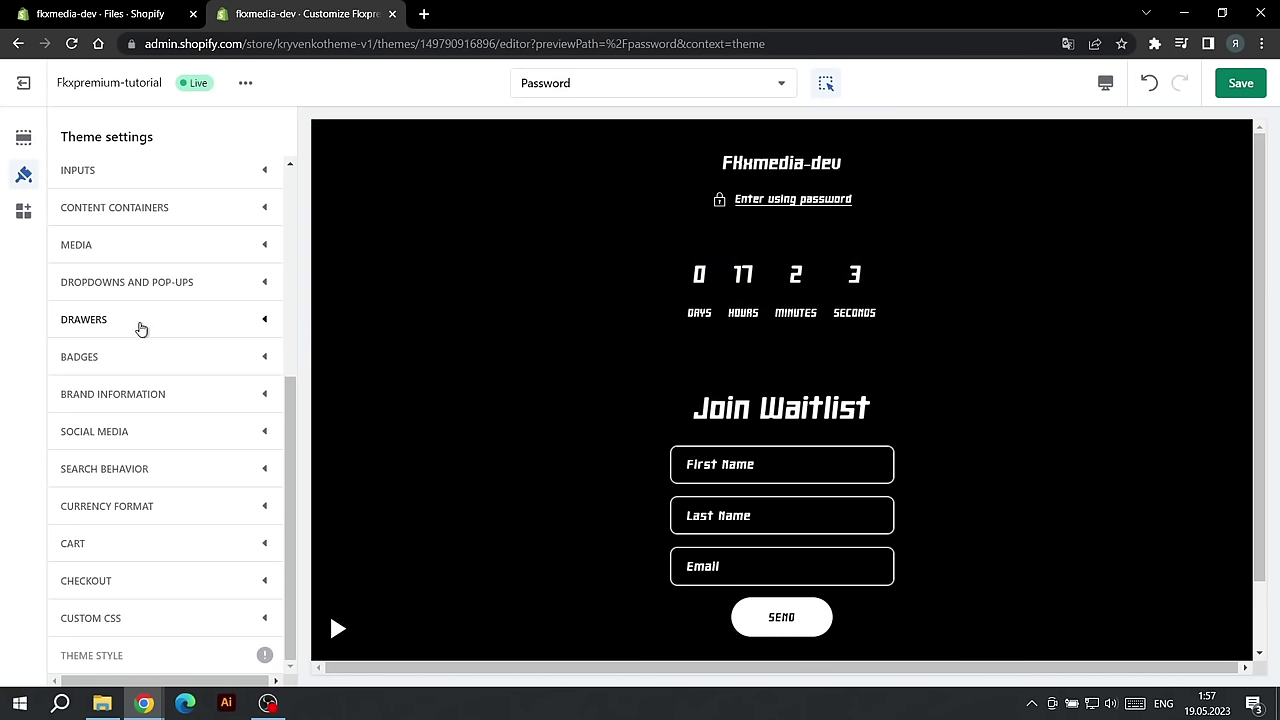
pyautogui.click(23, 137)
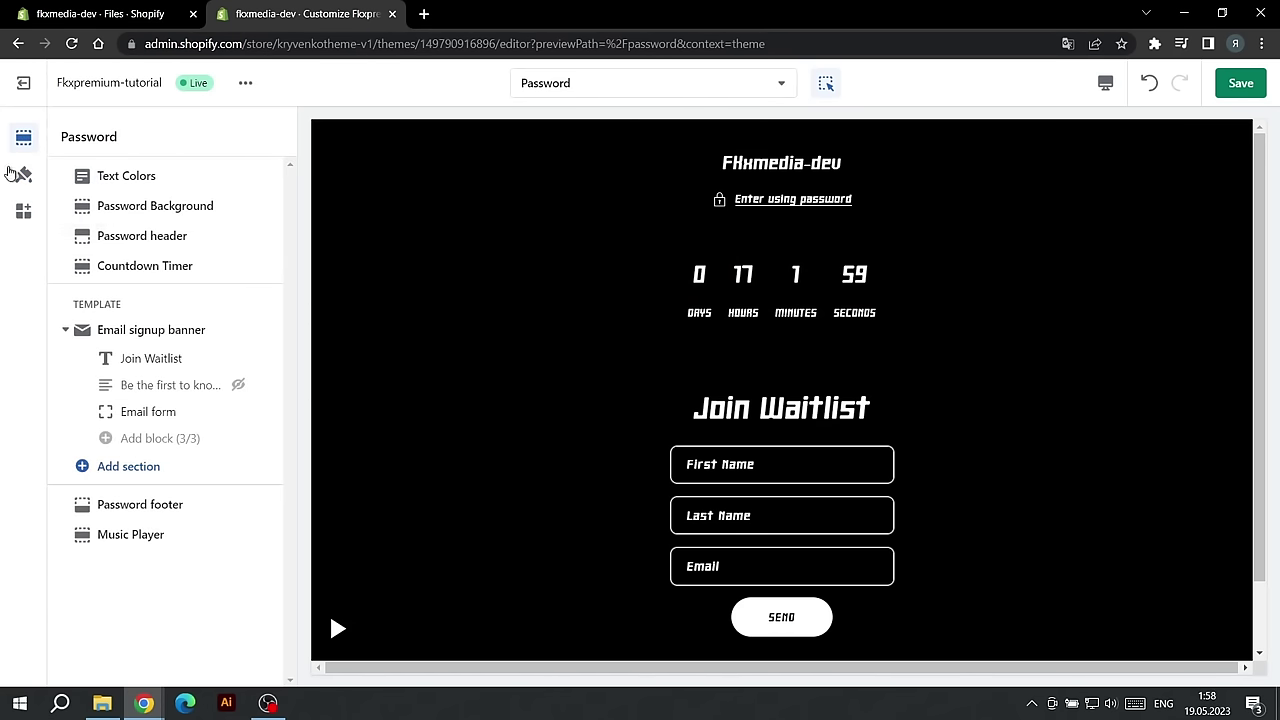
# Step: Check the theme's Logo settings, then return to the Password page's sections
pyautogui.click(24, 175)
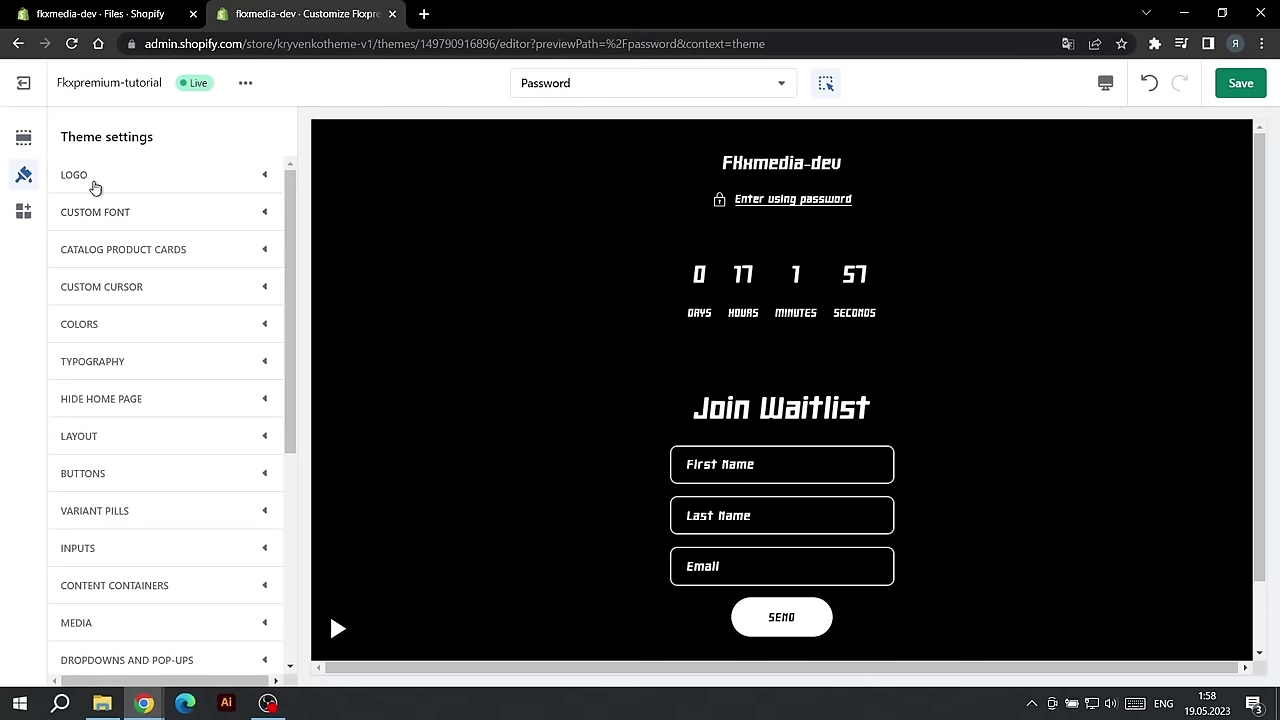
pyautogui.click(90, 189)
pyautogui.click(23, 137)
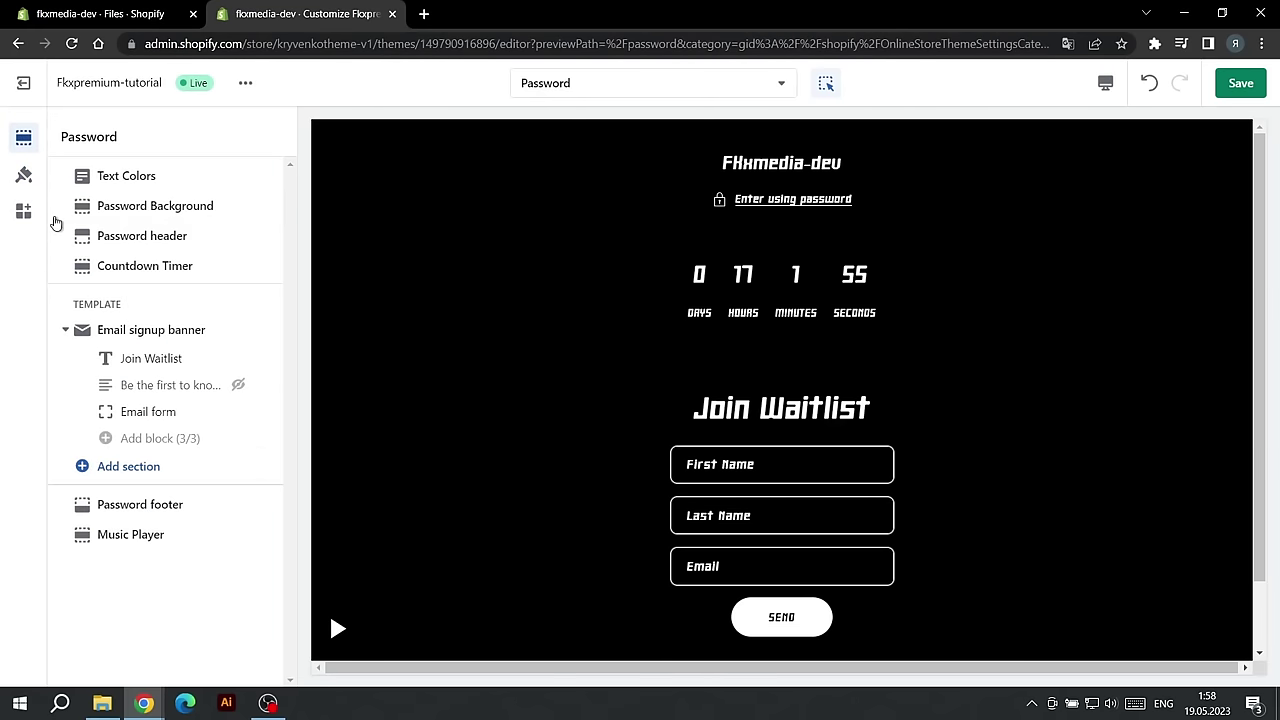
# Step: Review the Countdown Timer end date and its format, then show the Email signup banner settings
pyautogui.click(162, 266)
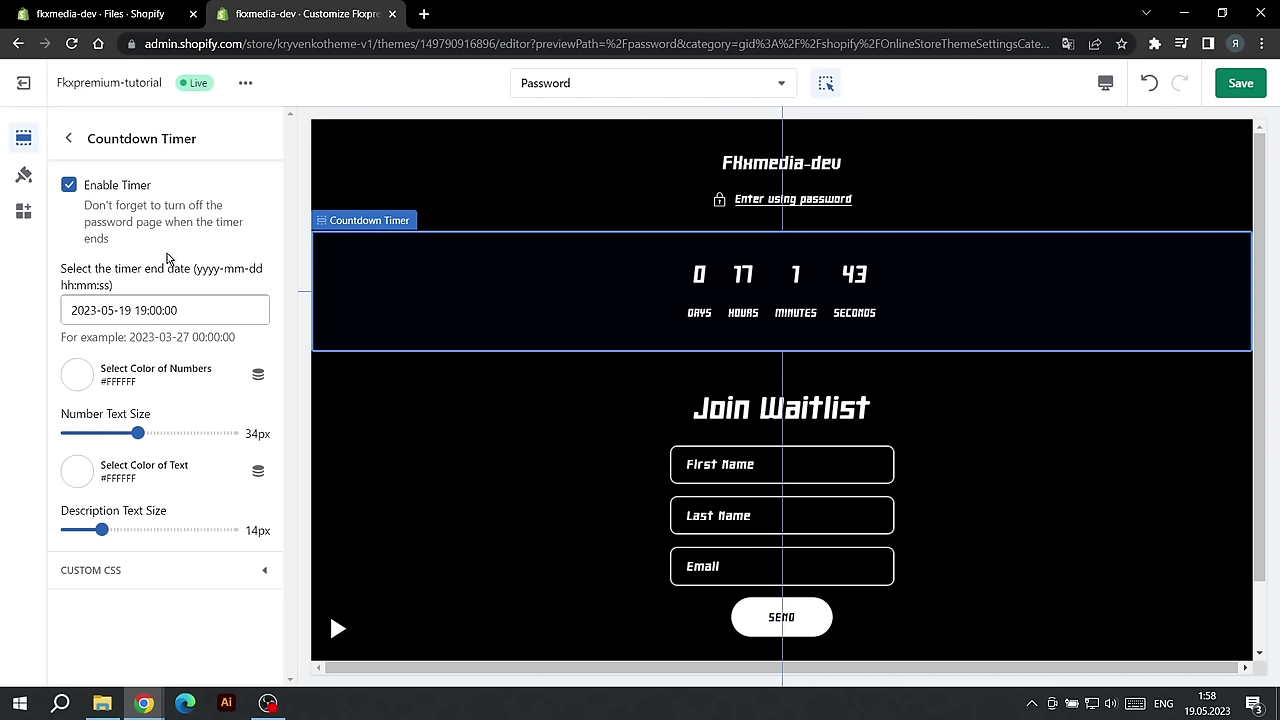
pyautogui.click(177, 310)
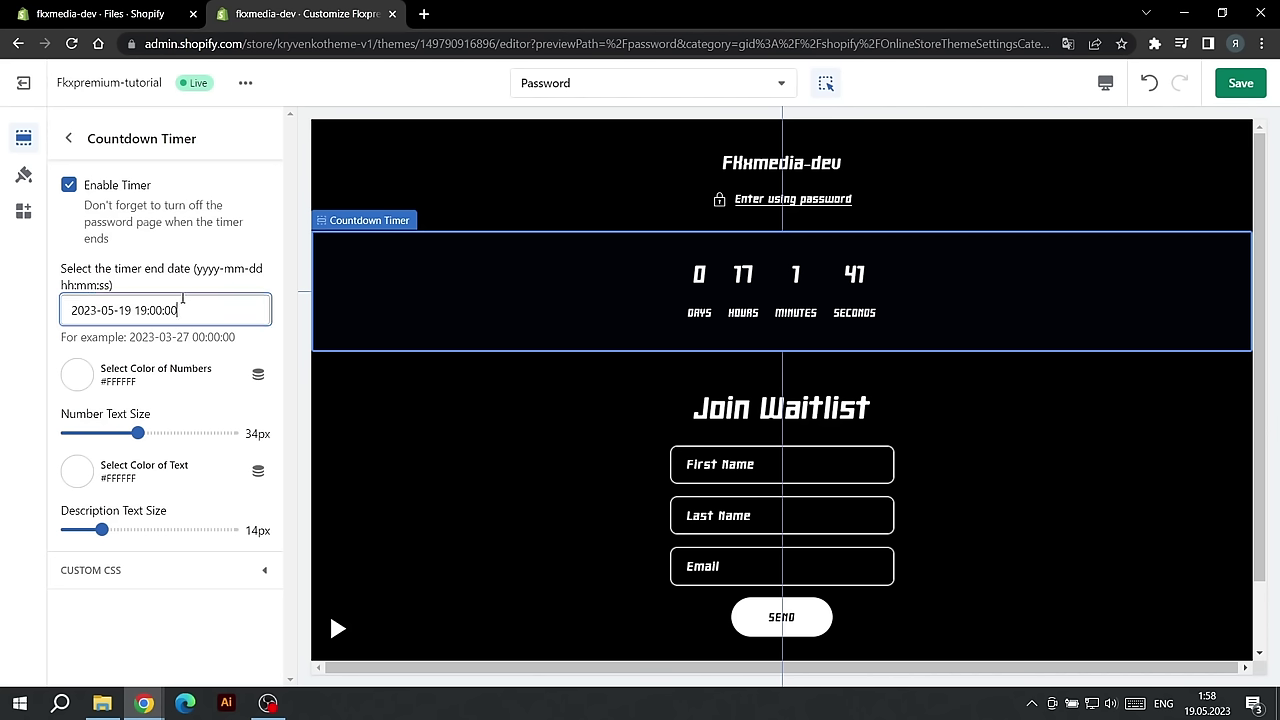
pyautogui.moveTo(177, 310); pyautogui.dragTo(43, 291)
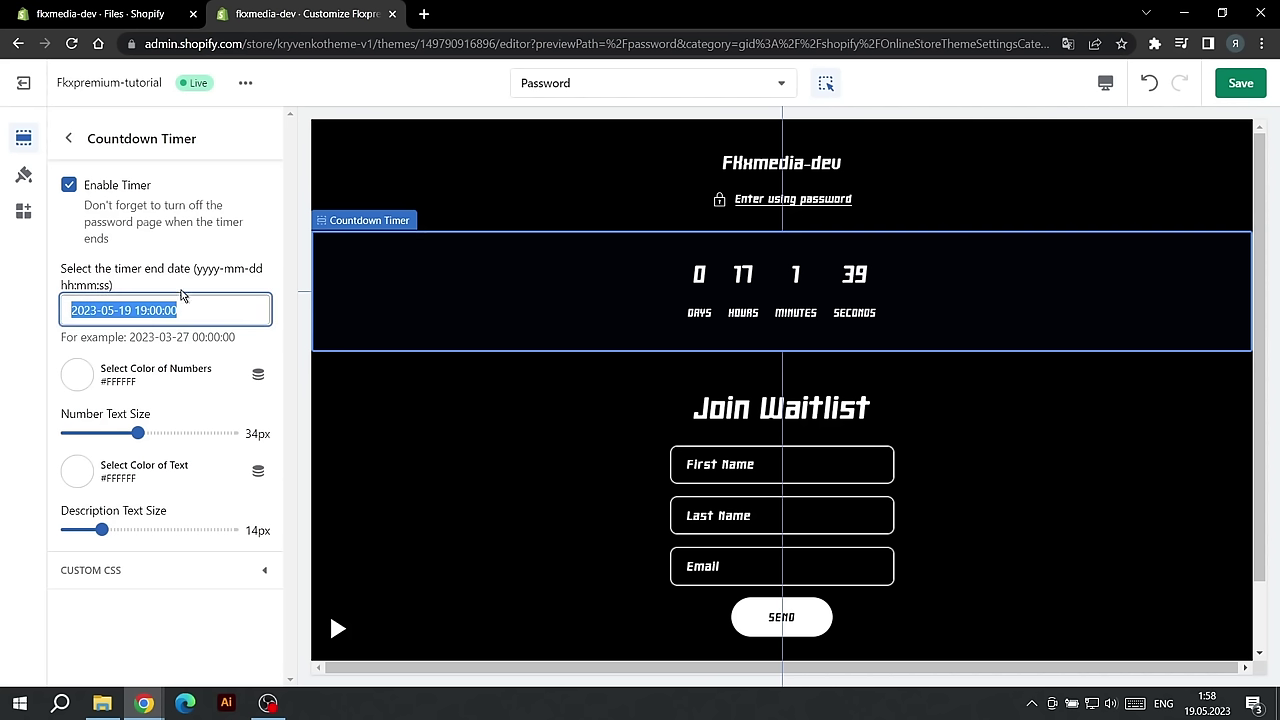
pyautogui.moveTo(236, 337); pyautogui.dragTo(129, 337)
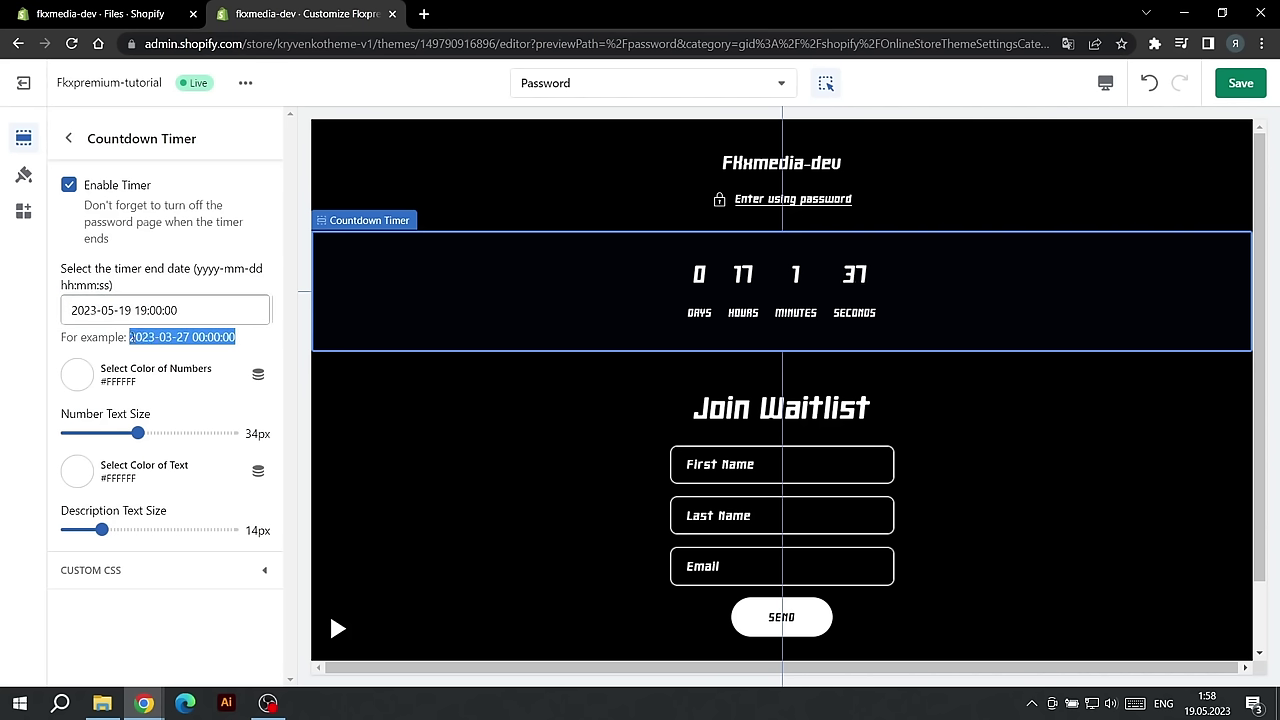
pyautogui.click(241, 346)
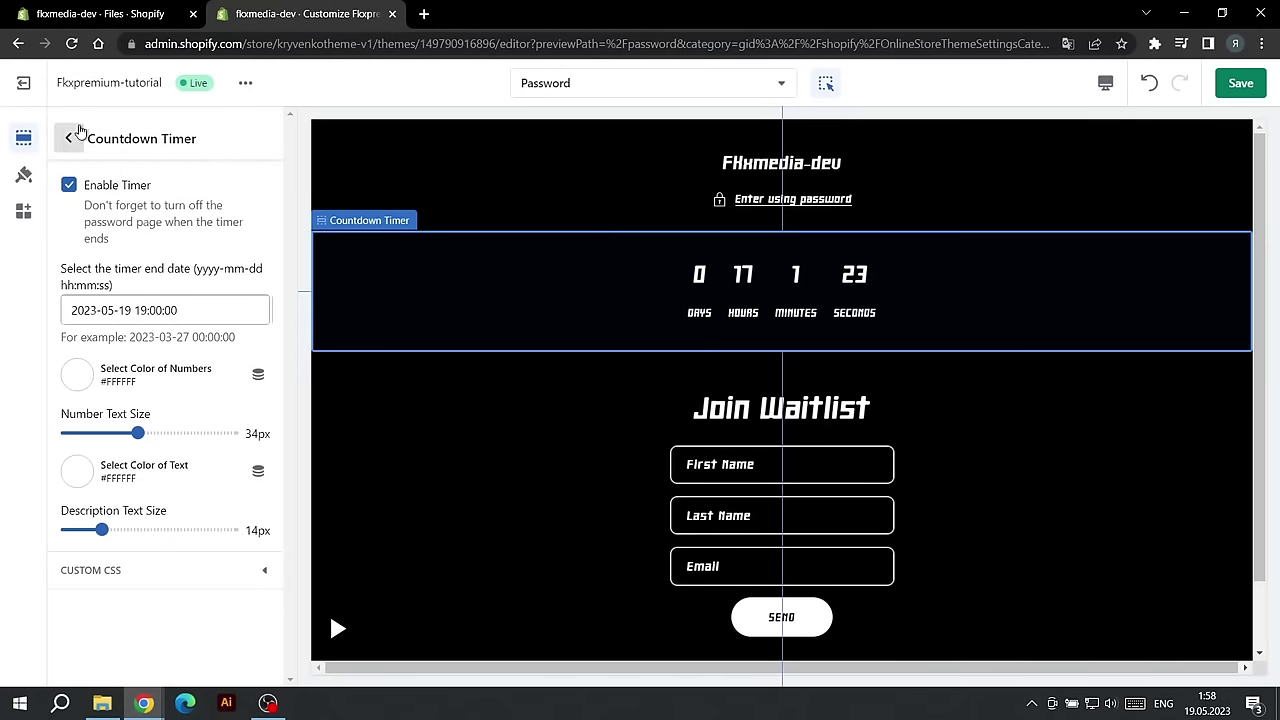
pyautogui.click(68, 136)
pyautogui.click(150, 330)
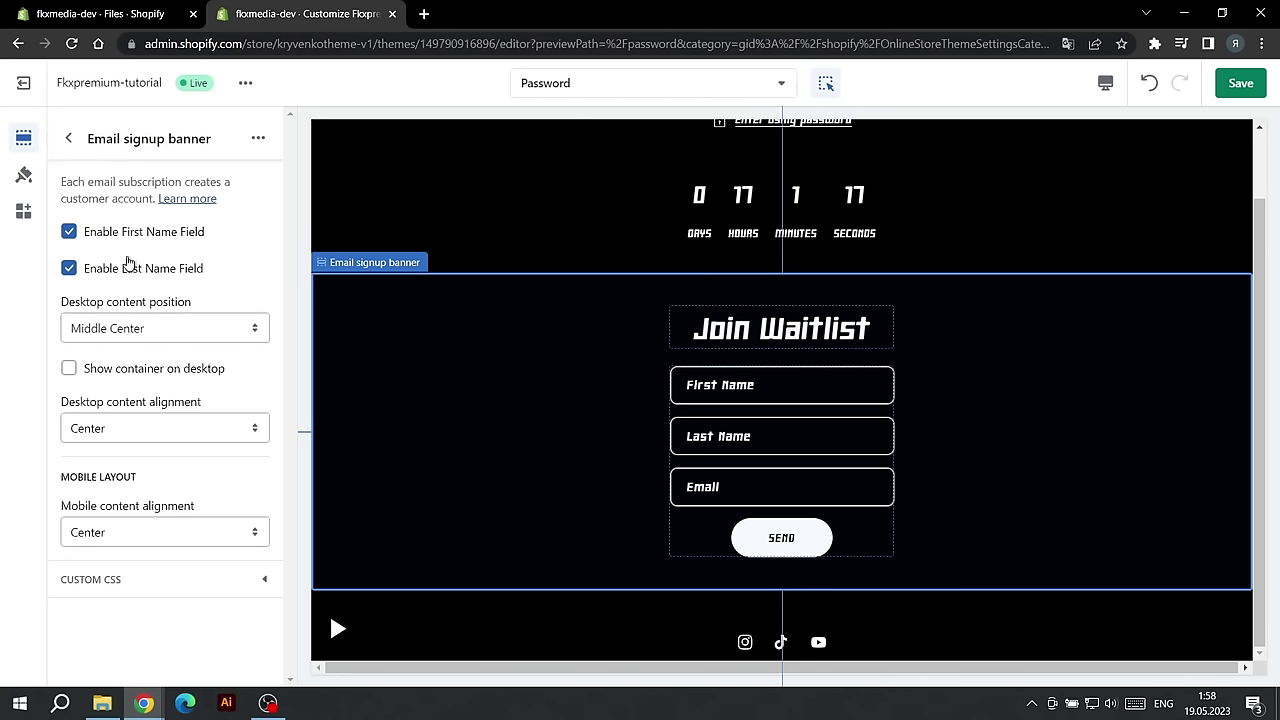
# Step: Inspect the Password page's Text Colors settings
pyautogui.click(70, 140)
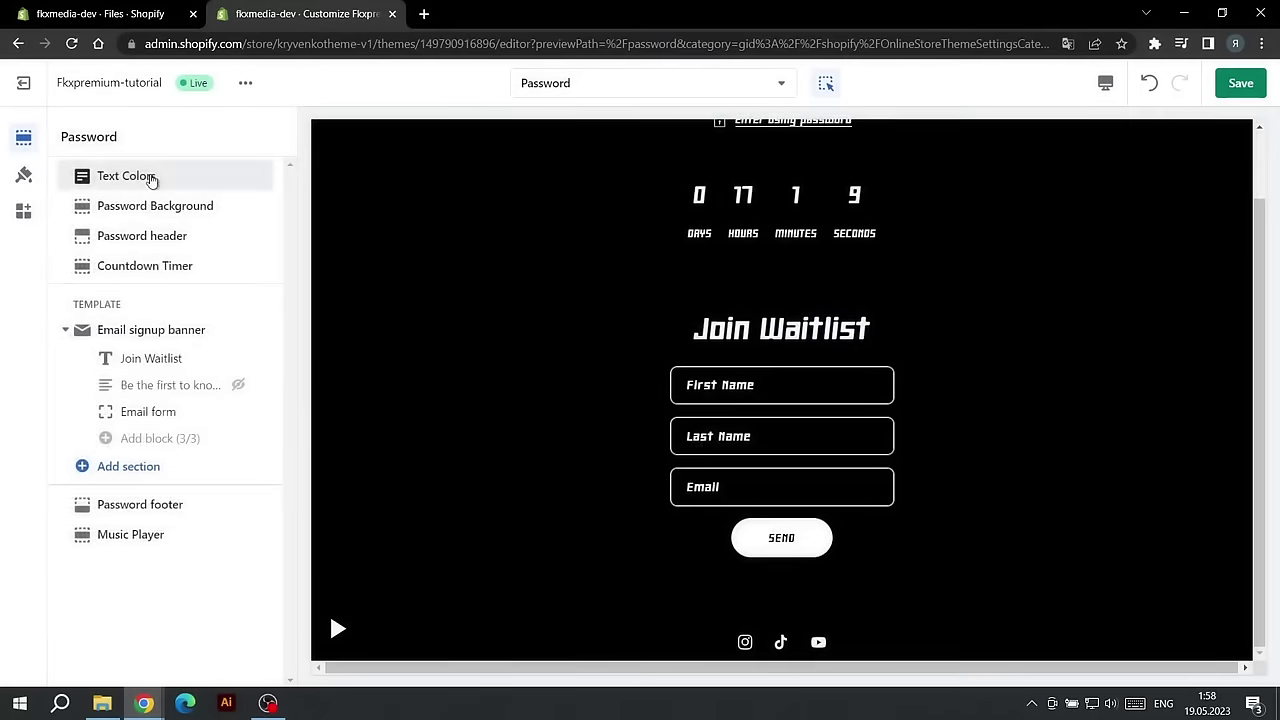
pyautogui.click(149, 178)
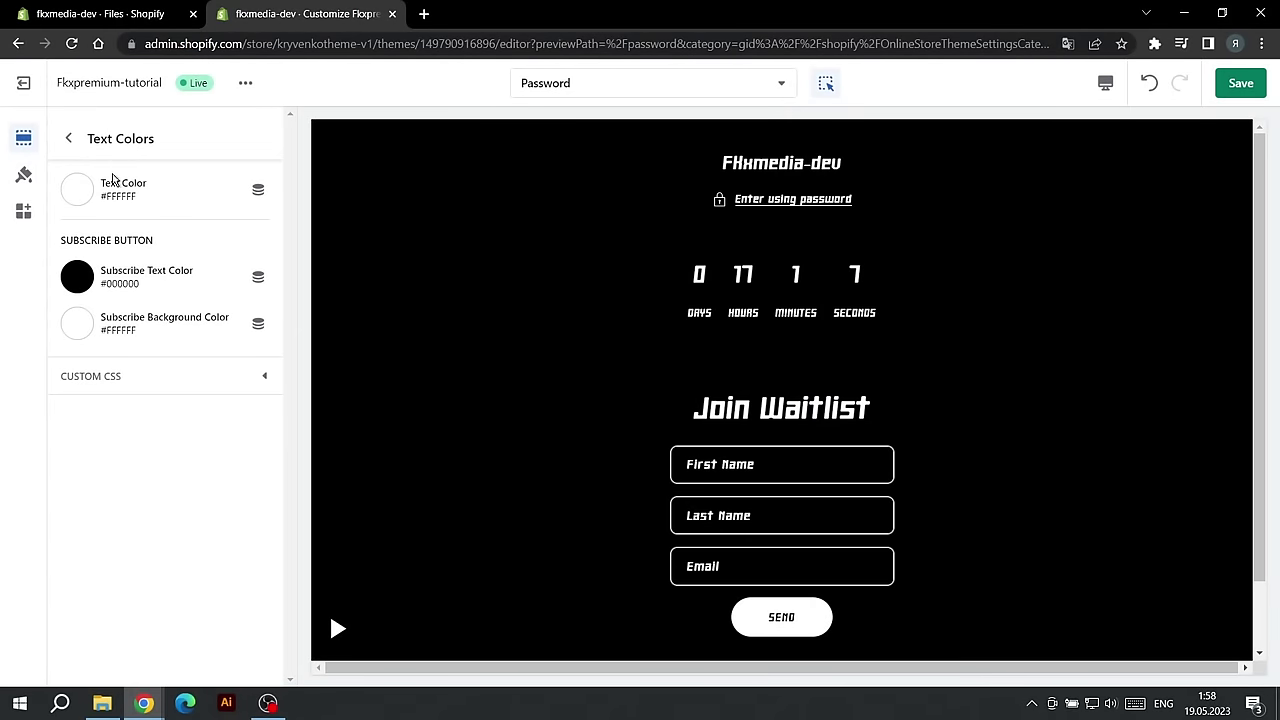
pyautogui.moveTo(95, 137); pyautogui.dragTo(158, 140)
pyautogui.click(176, 150)
# Step: Look through the Password Background settings and return to the section list
pyautogui.click(68, 138)
pyautogui.click(103, 213)
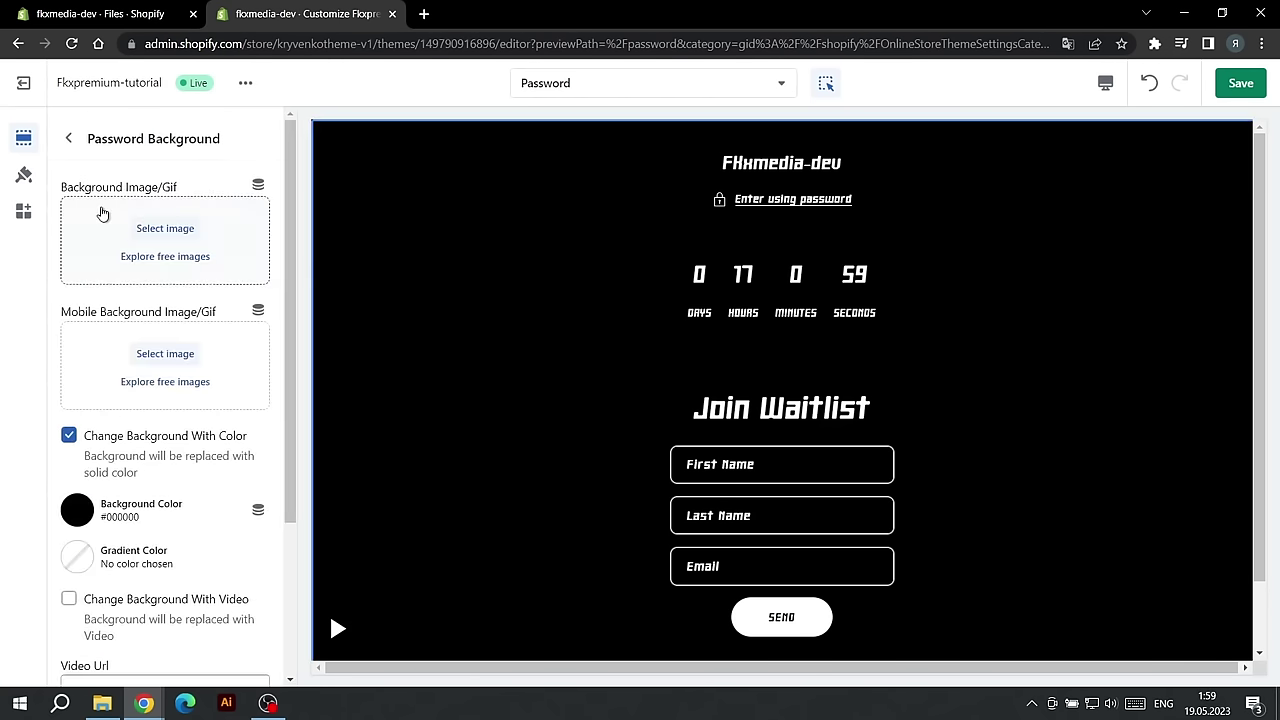
pyautogui.scroll(-2, 120, 278)
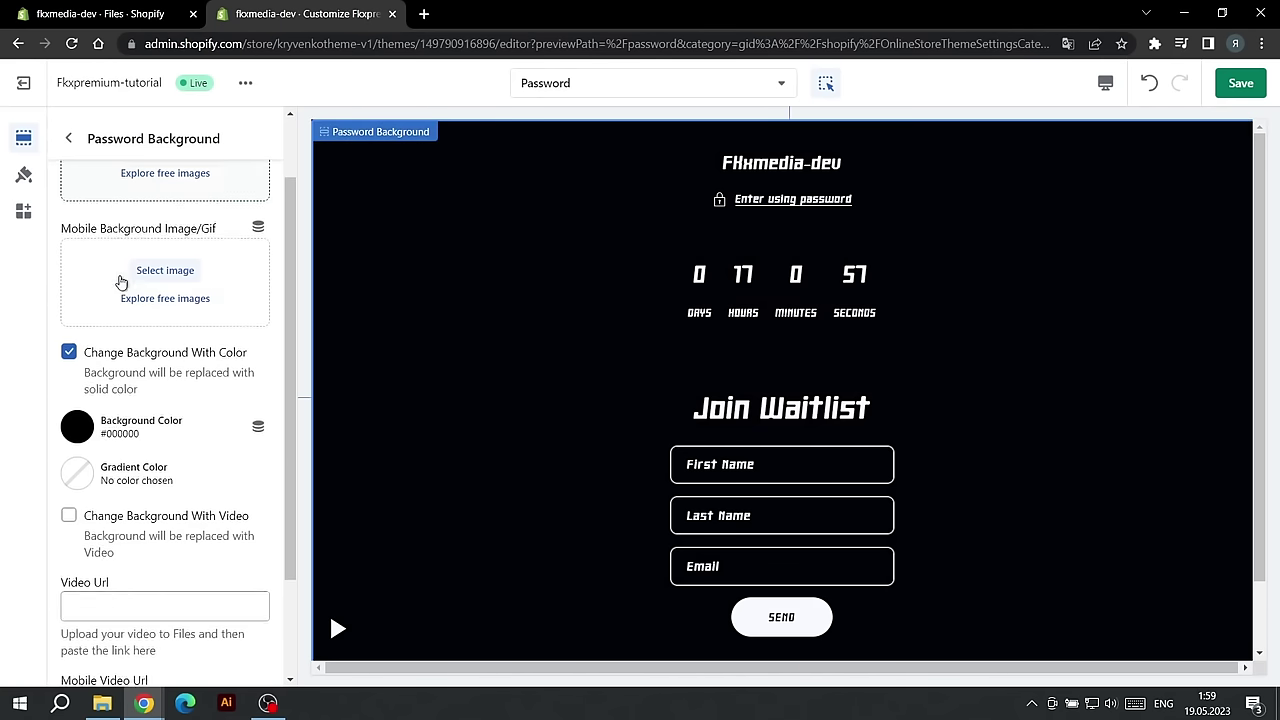
pyautogui.scroll(2, 118, 280)
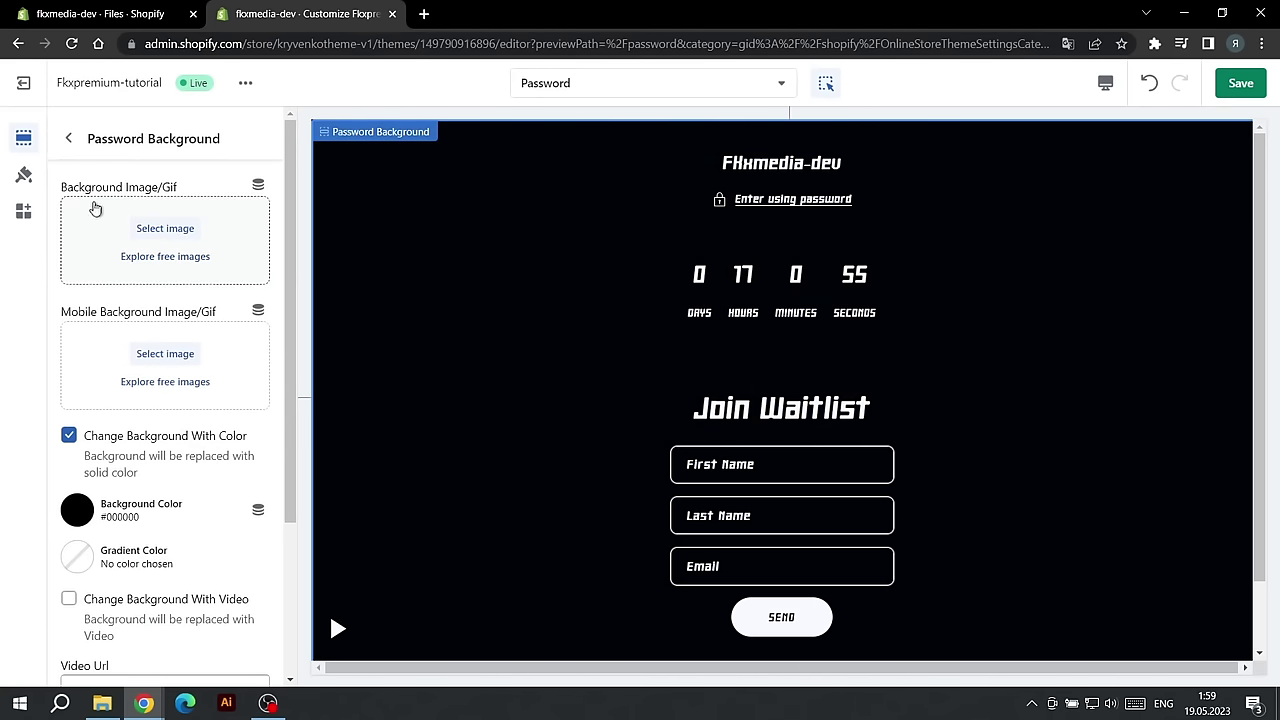
pyautogui.click(68, 140)
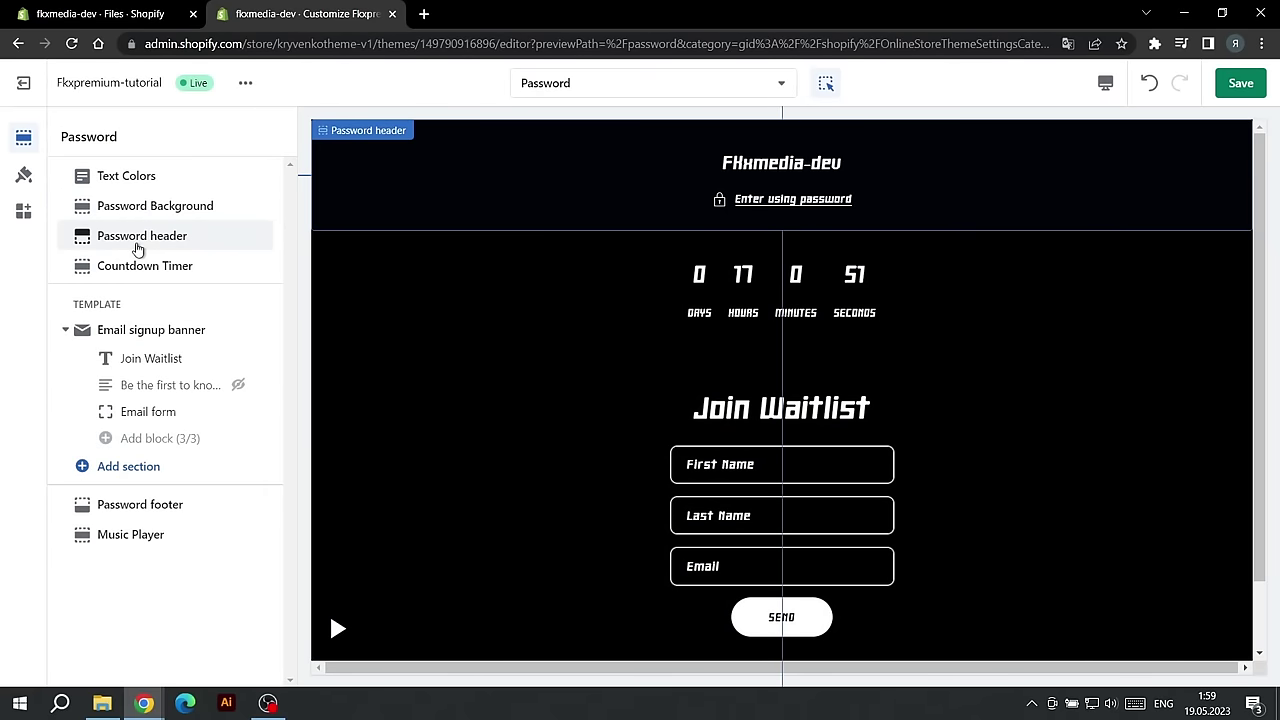
# Step: Switch the editor to the contact page template and review its Pages Background options
pyautogui.click(567, 86)
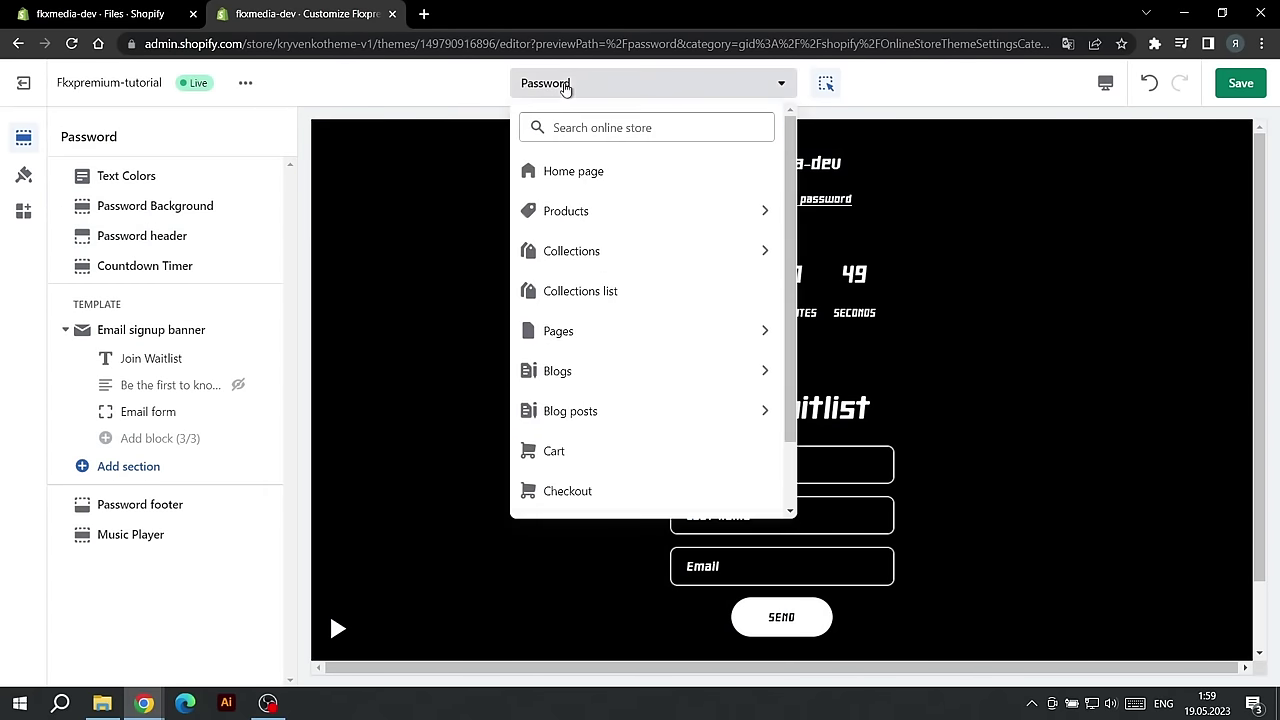
pyautogui.scroll(-2, 595, 180)
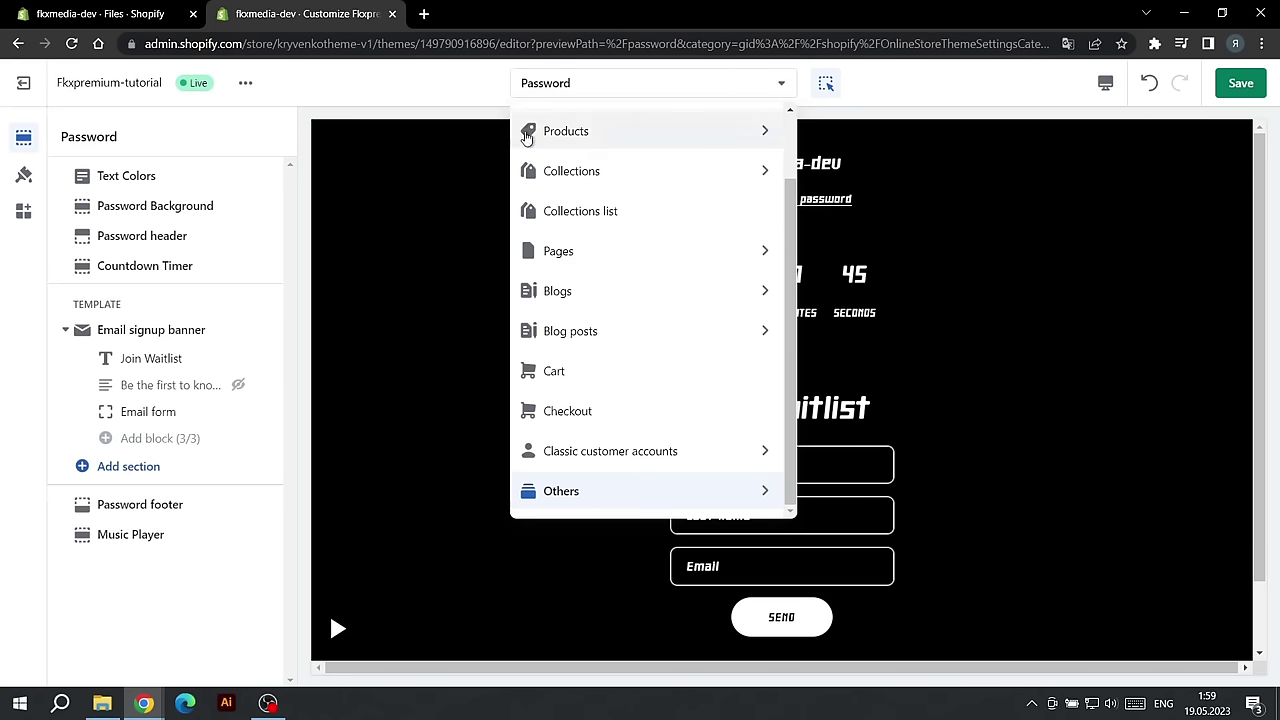
pyautogui.click(568, 254)
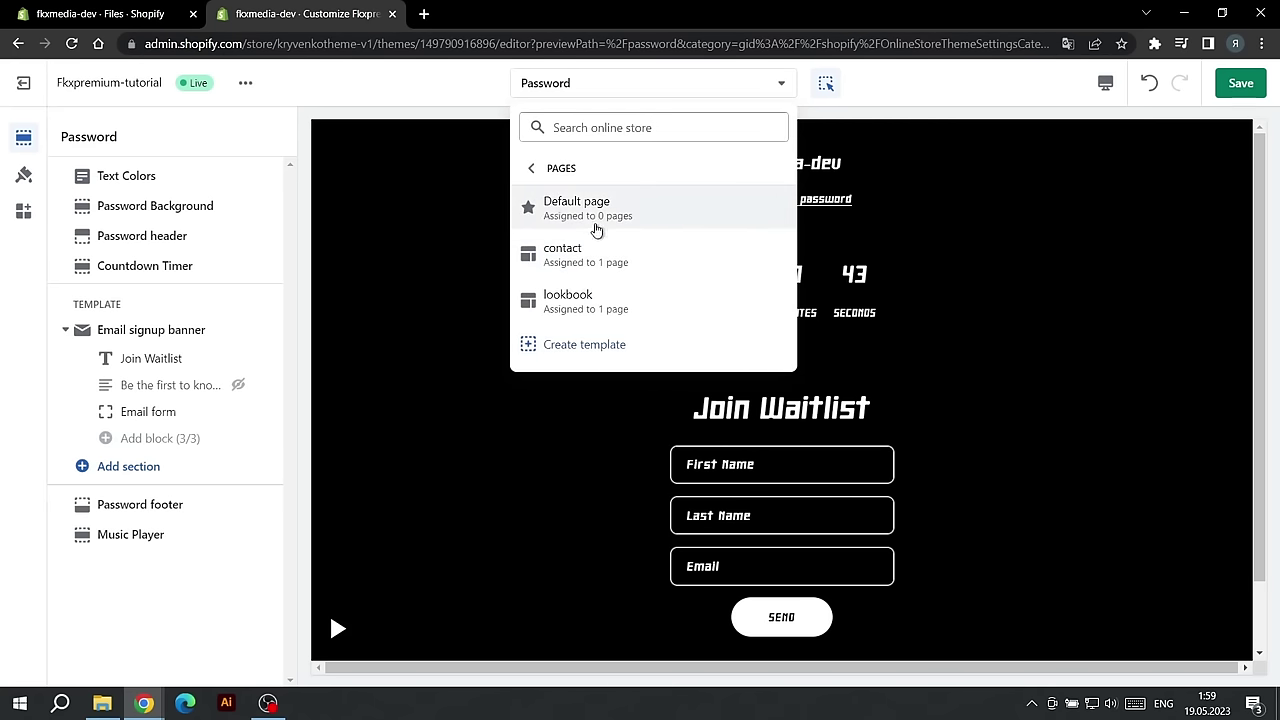
pyautogui.click(575, 255)
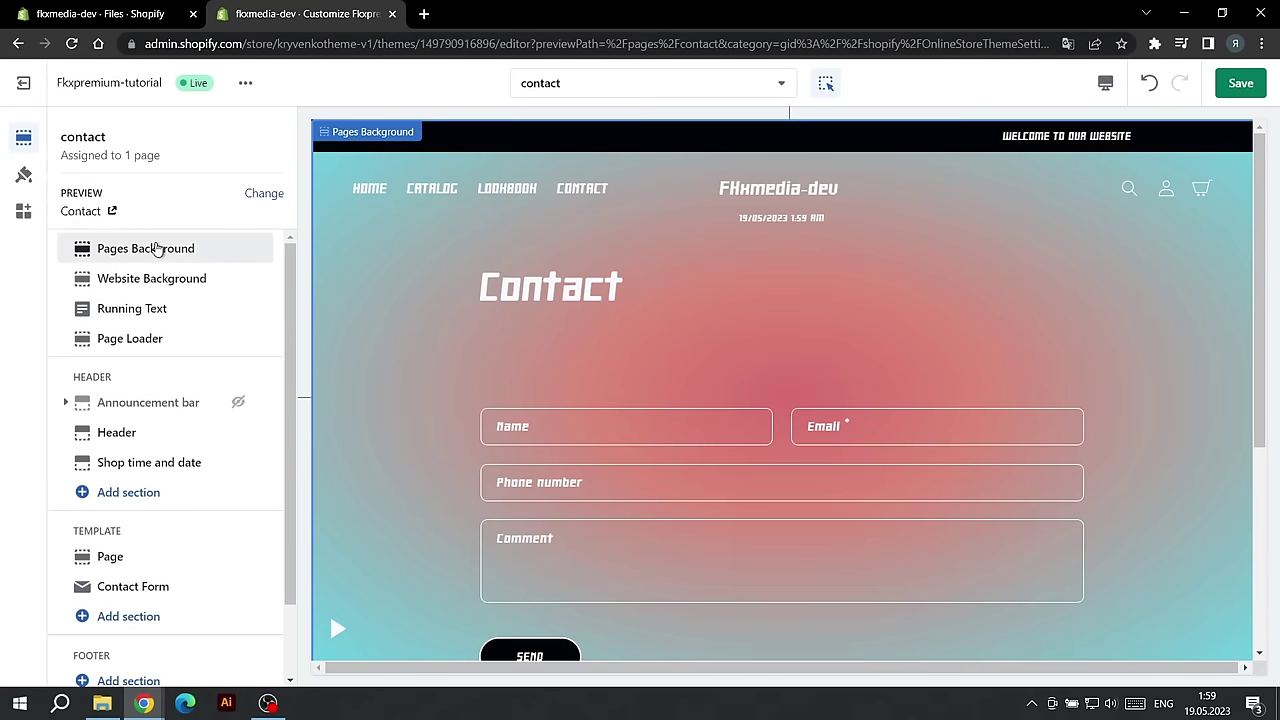
pyautogui.click(154, 250)
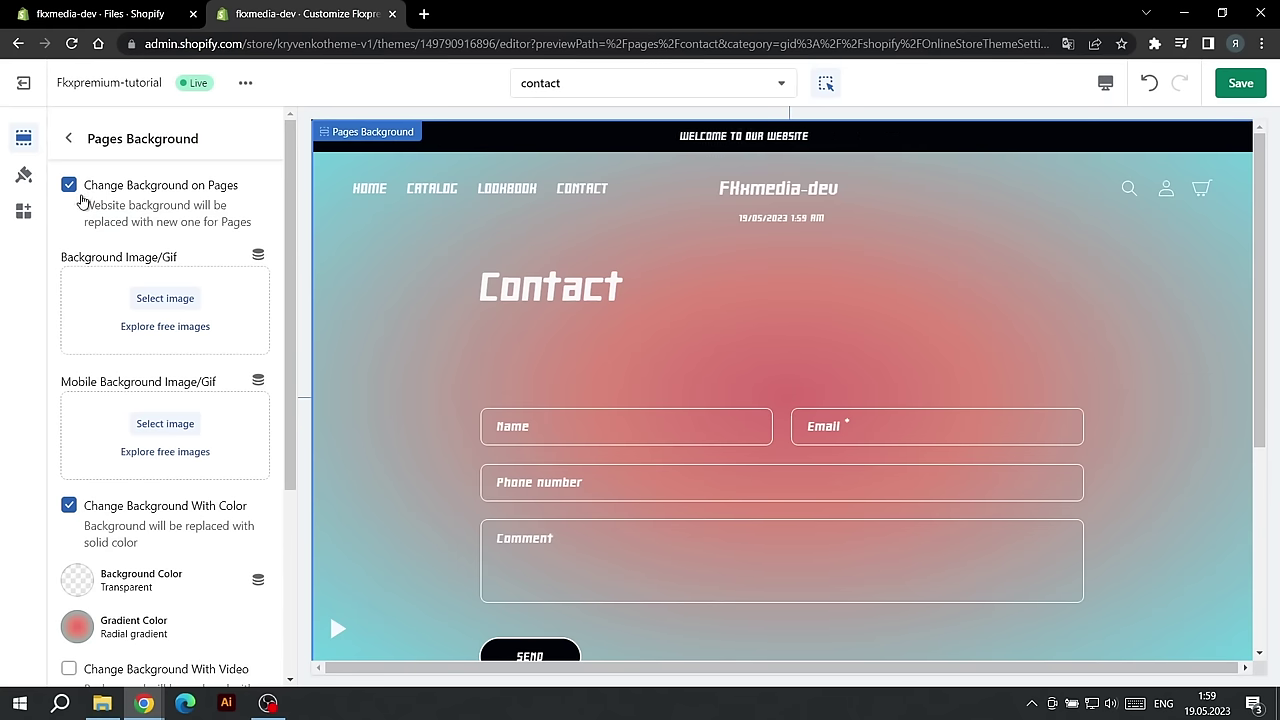
pyautogui.scroll(-3, 100, 295)
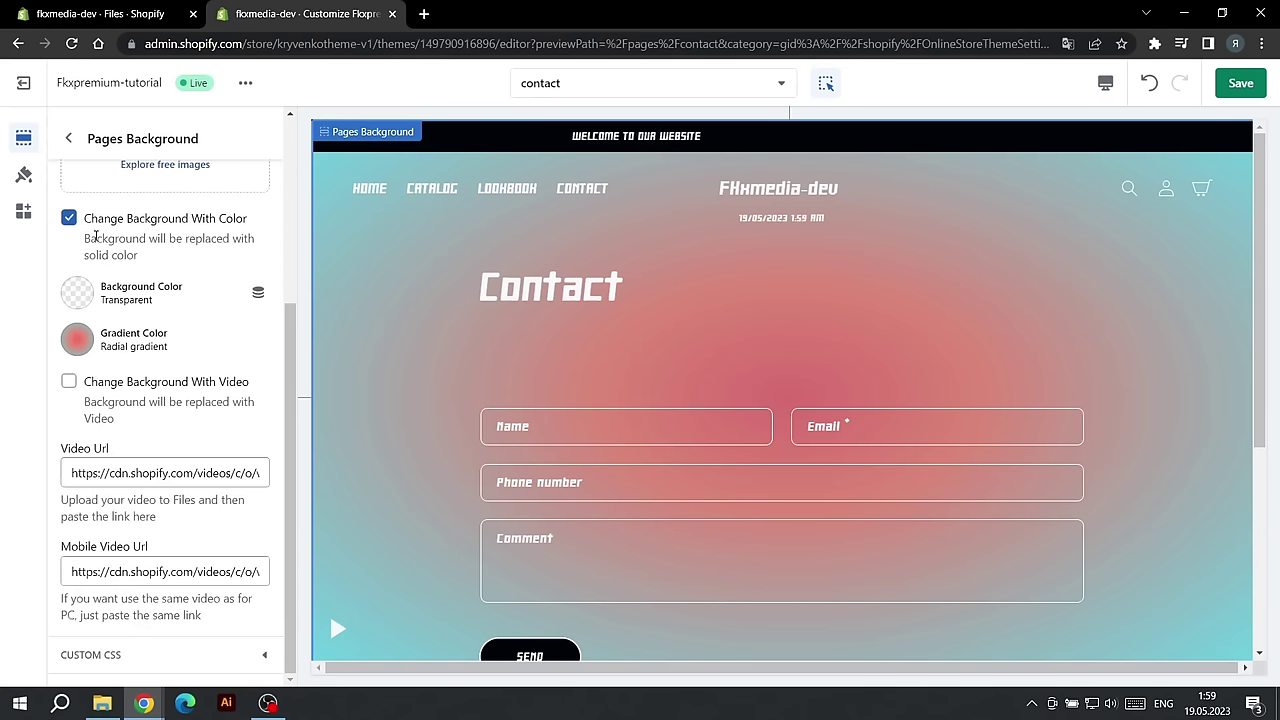
pyautogui.click(70, 138)
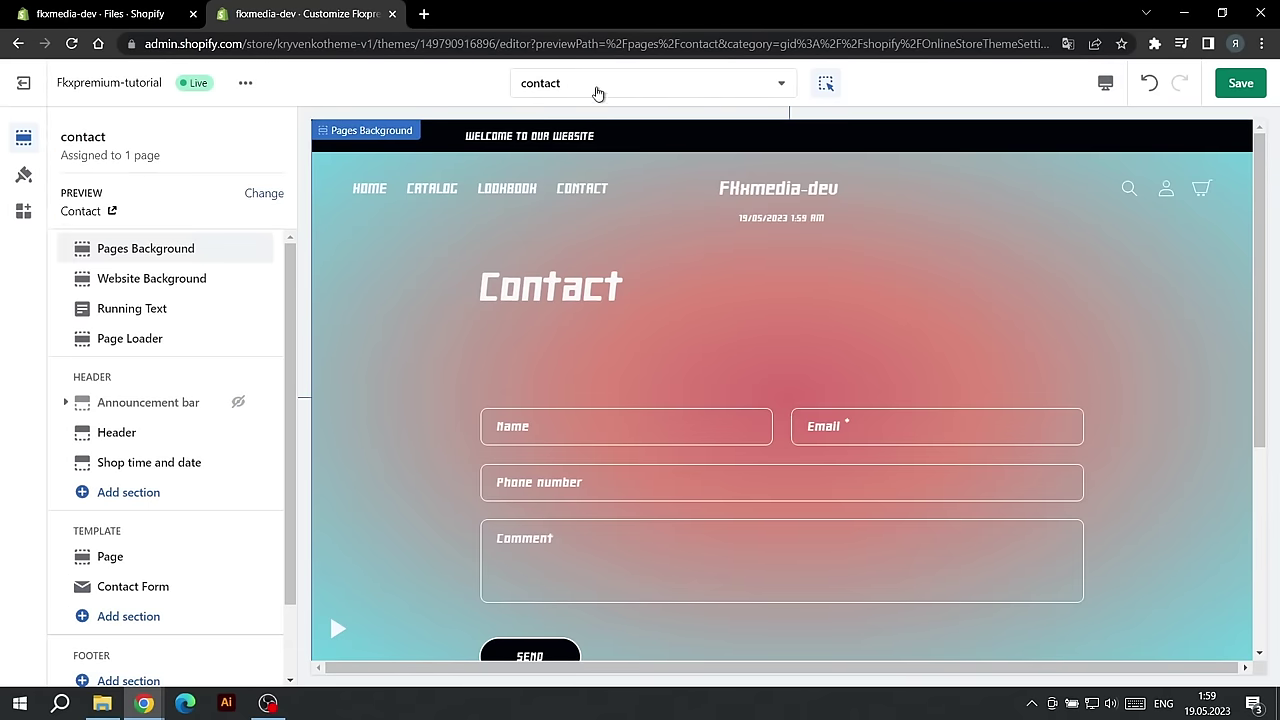
# Step: Switch the editor to the lookbook page template and scroll its sections
pyautogui.click(597, 86)
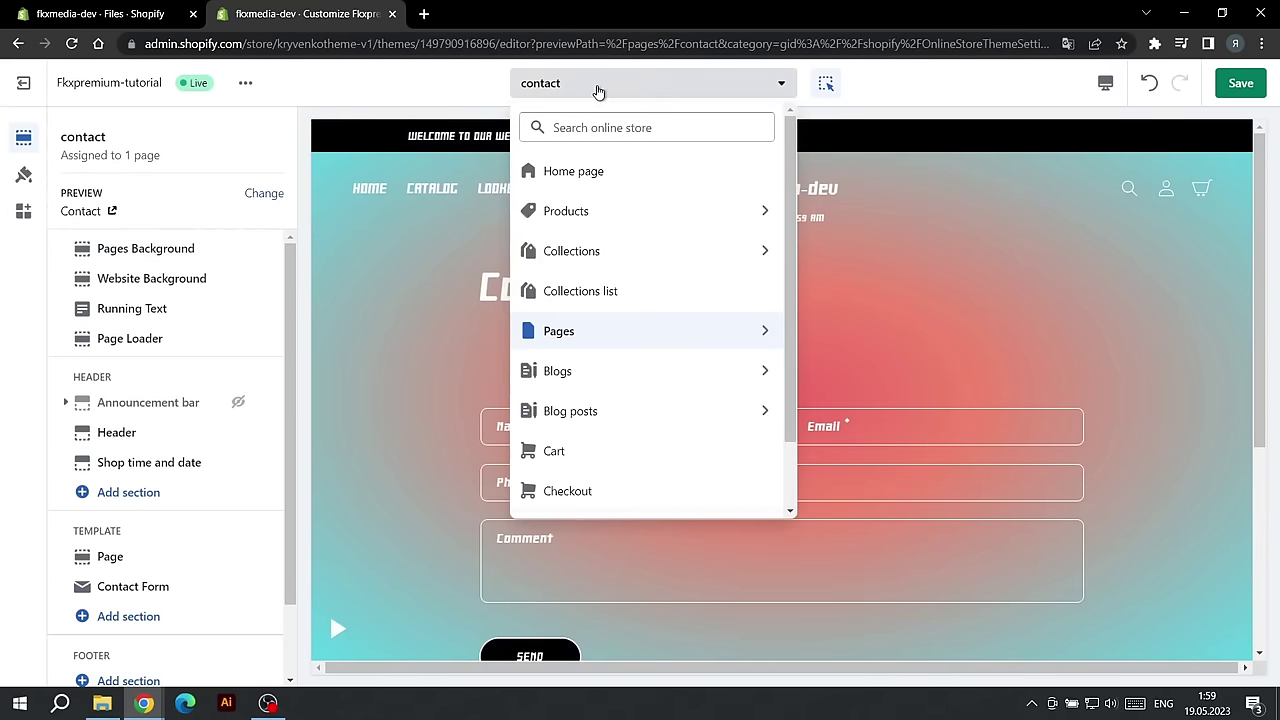
pyautogui.click(608, 340)
pyautogui.click(600, 294)
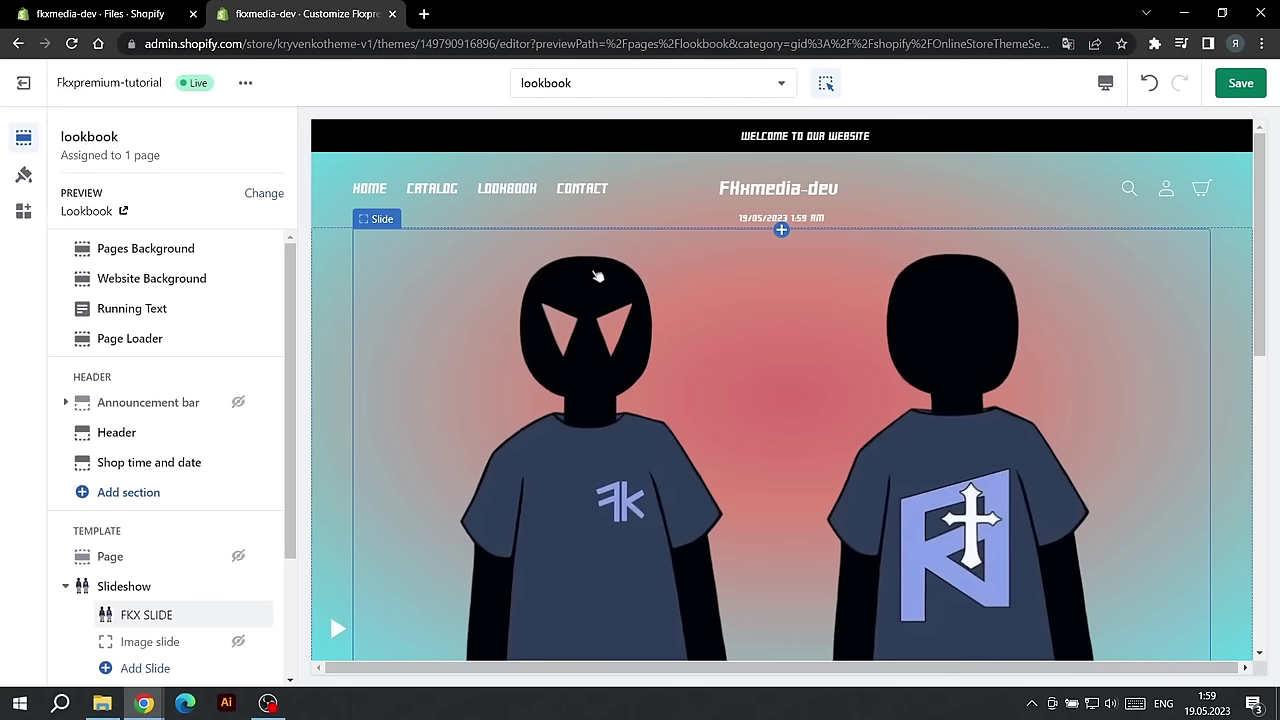
pyautogui.scroll(-2, 195, 350)
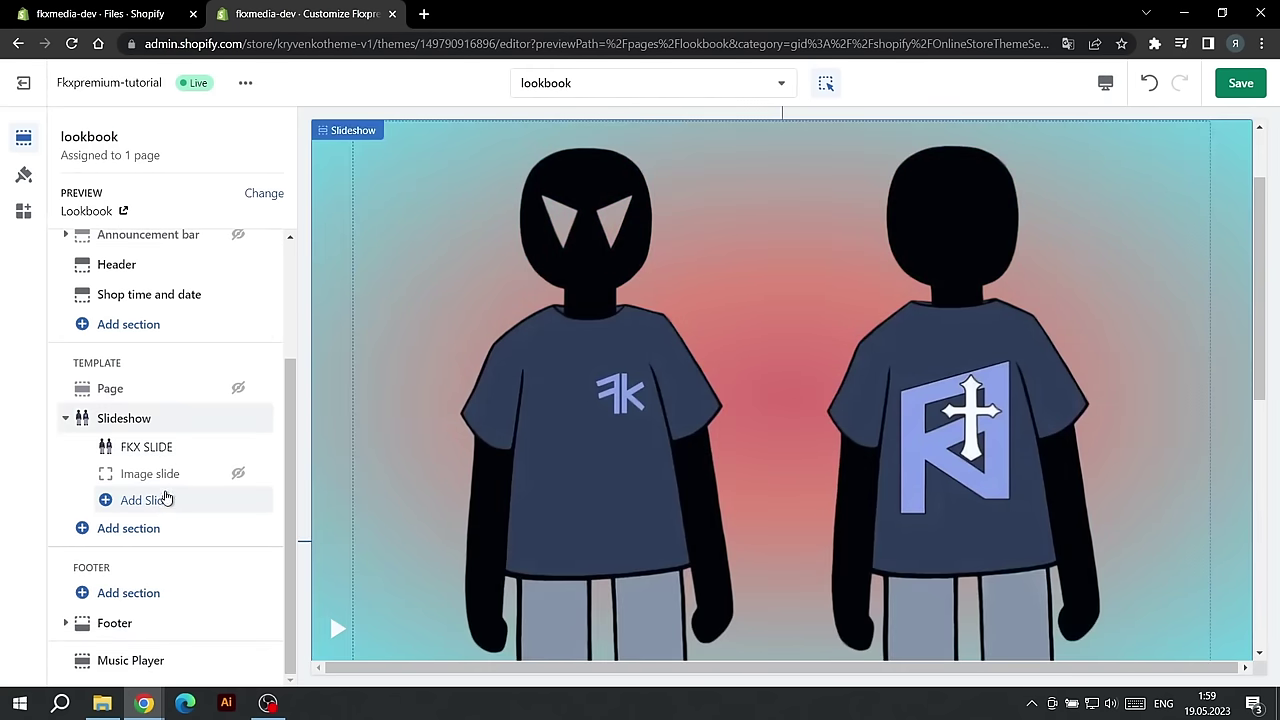
pyautogui.scroll(-3, 578, 365)
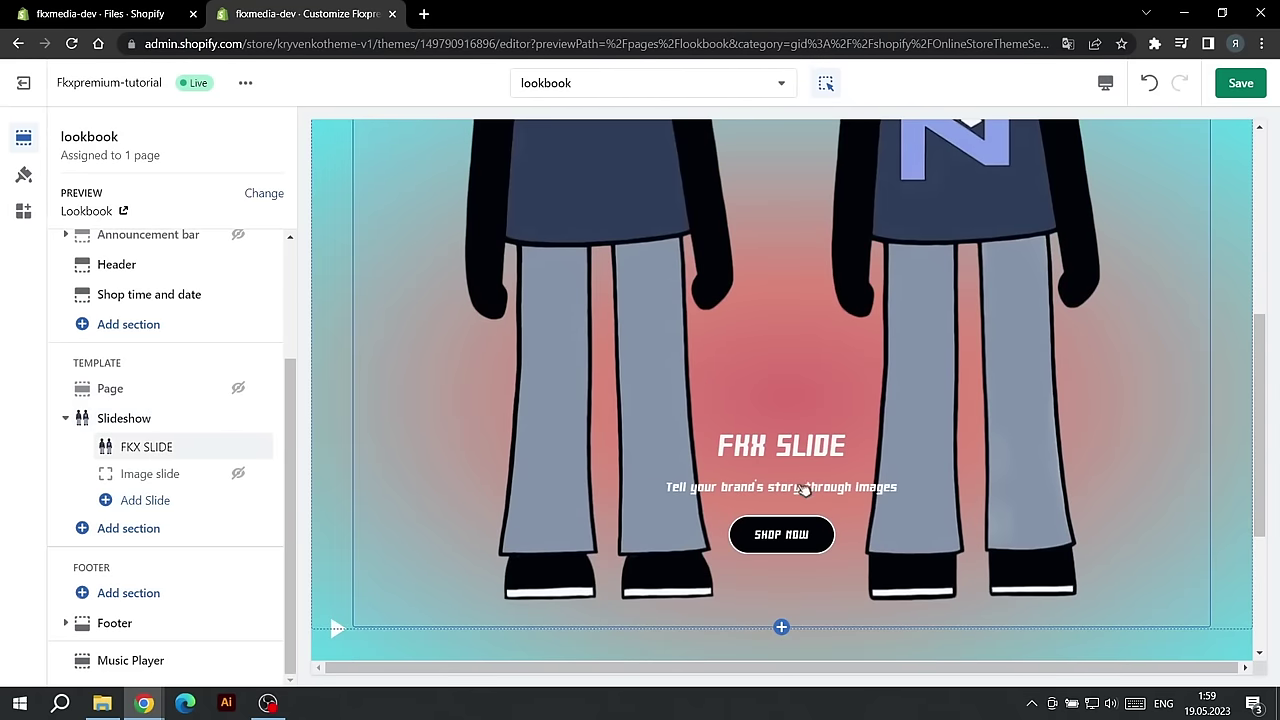
# Step: Review the FKX SLIDE slide settings, then scroll the preview down to the footer
pyautogui.click(128, 446)
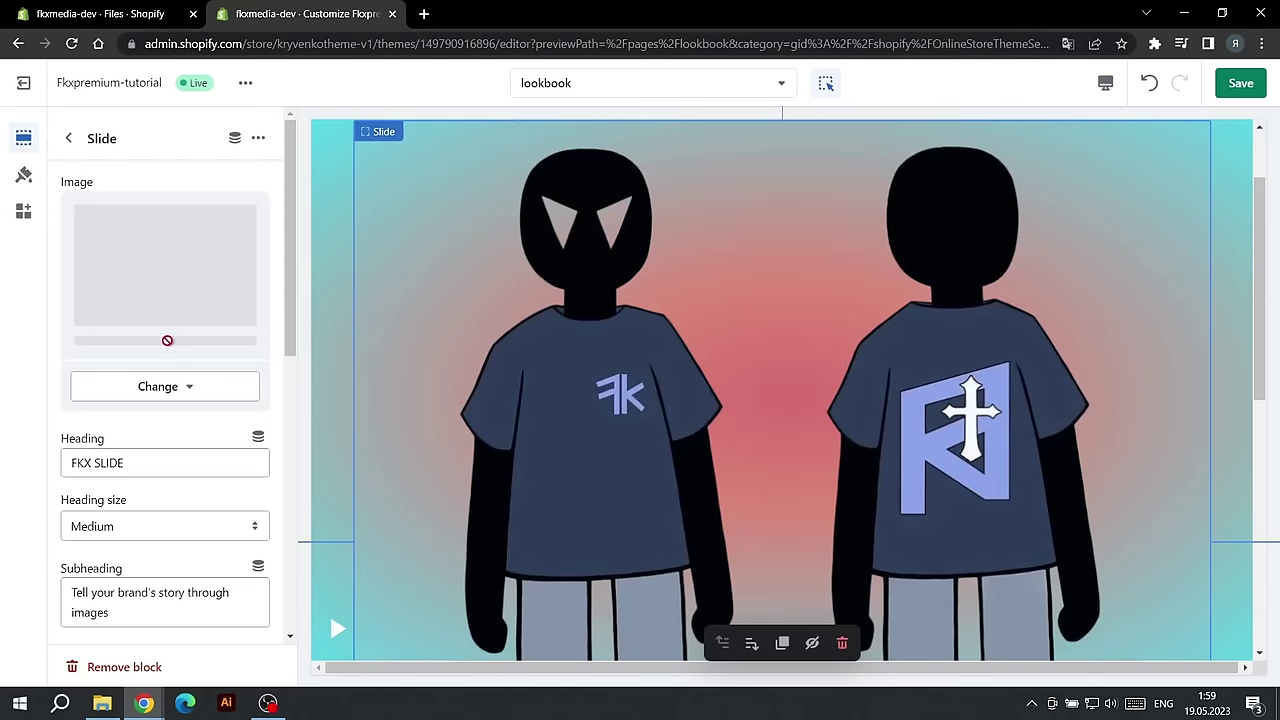
pyautogui.scroll(-4, 185, 320)
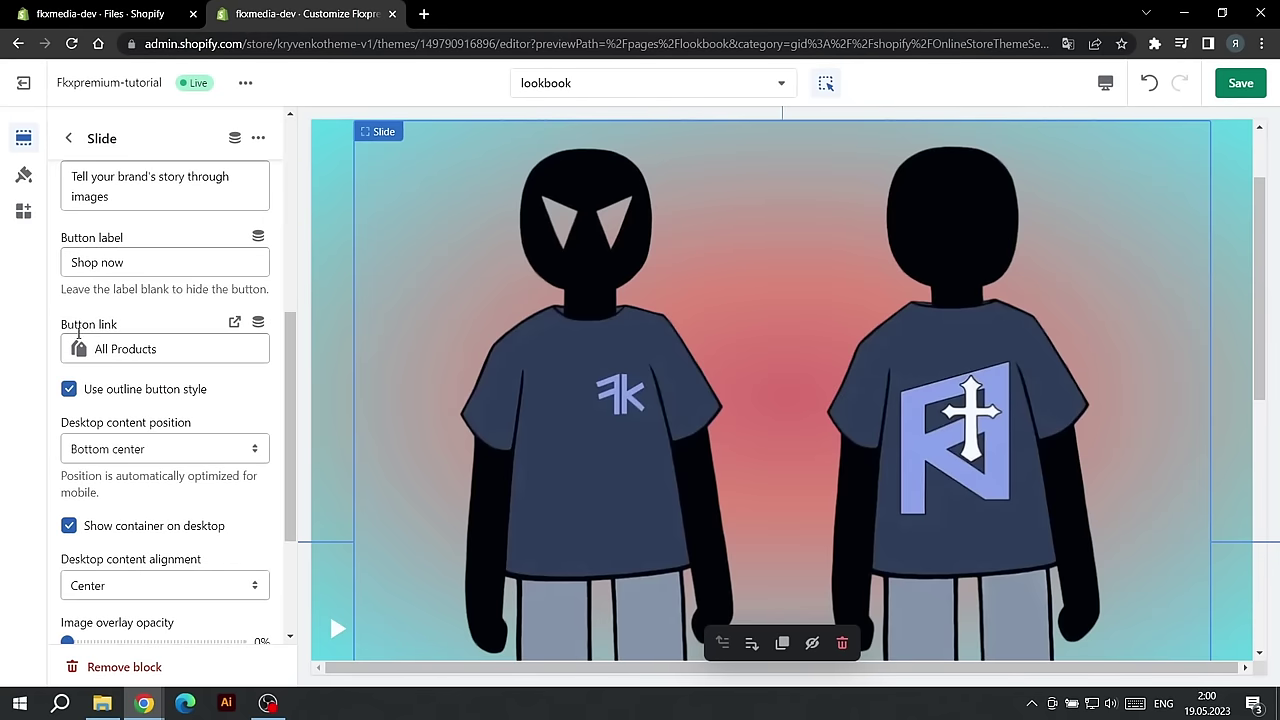
pyautogui.moveTo(72, 330); pyautogui.dragTo(128, 330)
pyautogui.click(128, 330)
pyautogui.click(69, 135)
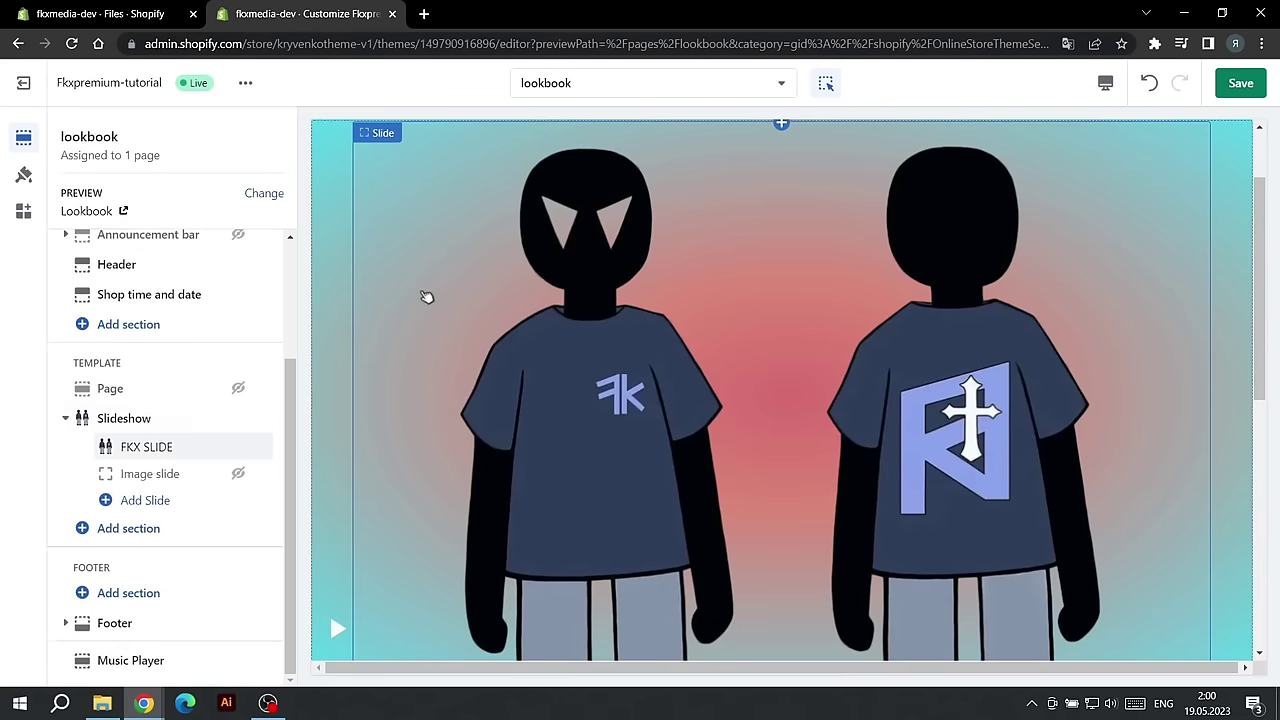
pyautogui.scroll(-5, 432, 293)
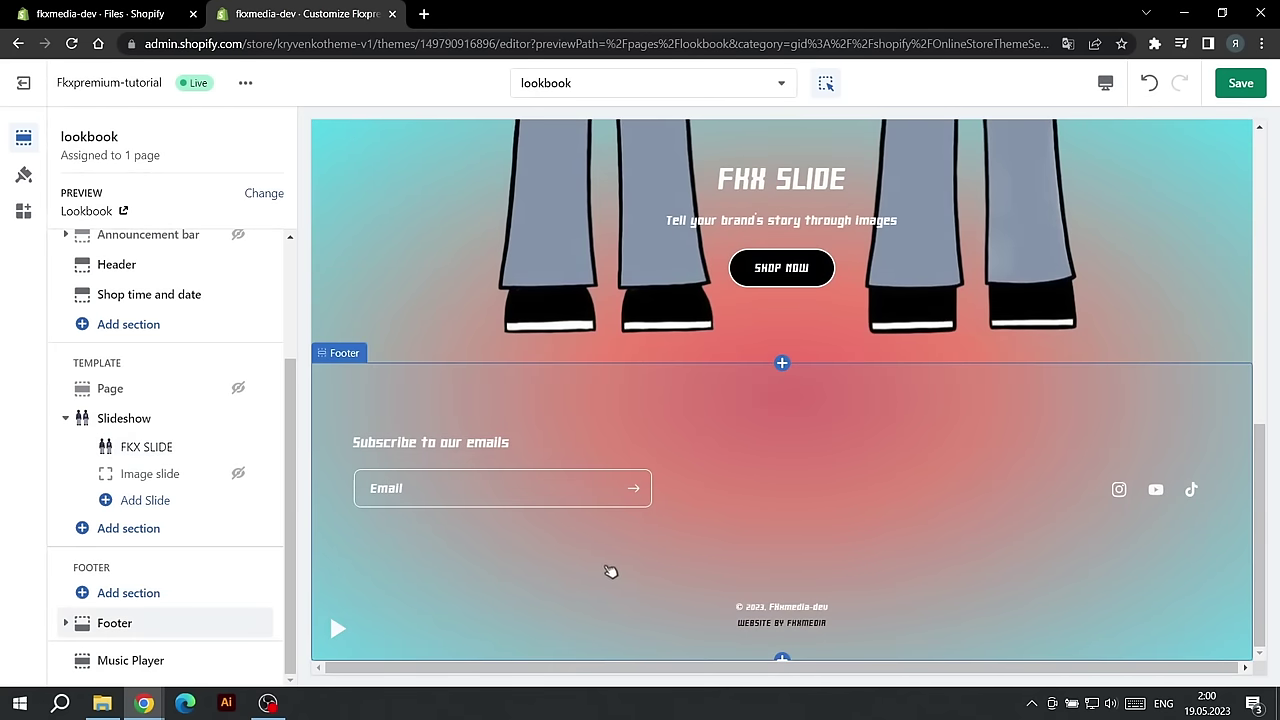
# Step: Check the lookbook footer settings, then bring up Theme settings with Logo and favicon options
pyautogui.click(538, 556)
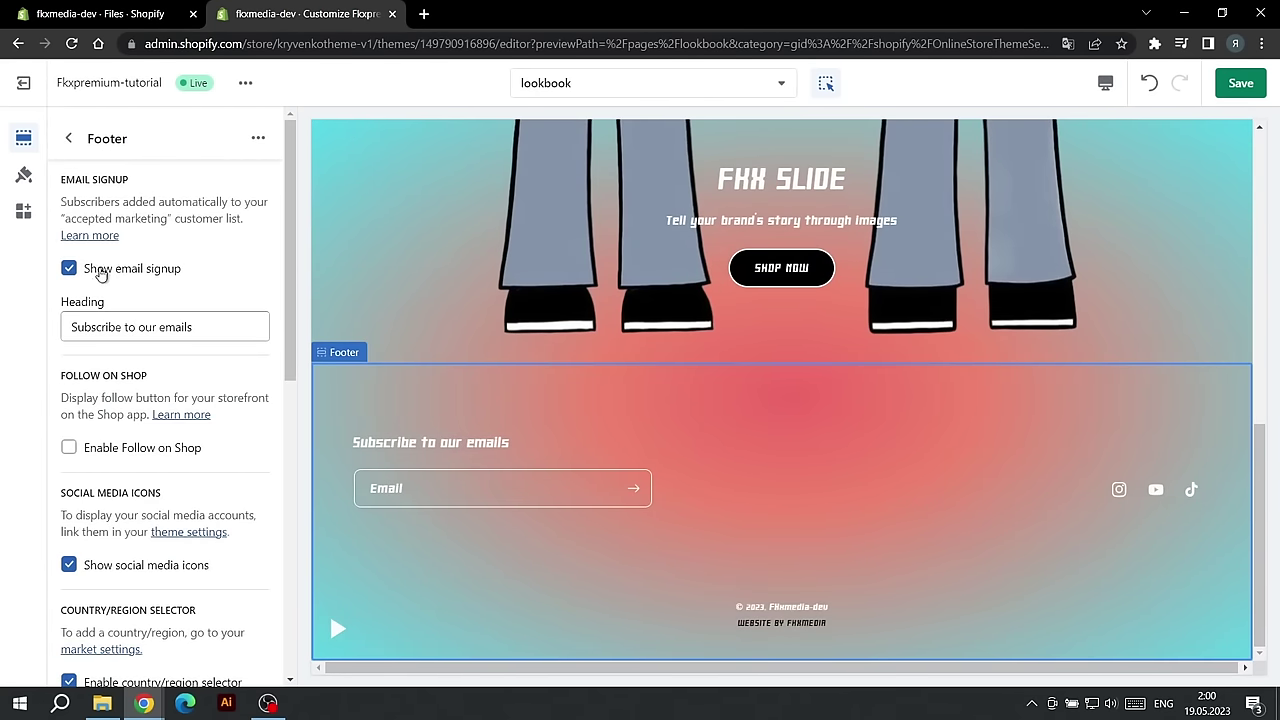
pyautogui.scroll(-2, 101, 275)
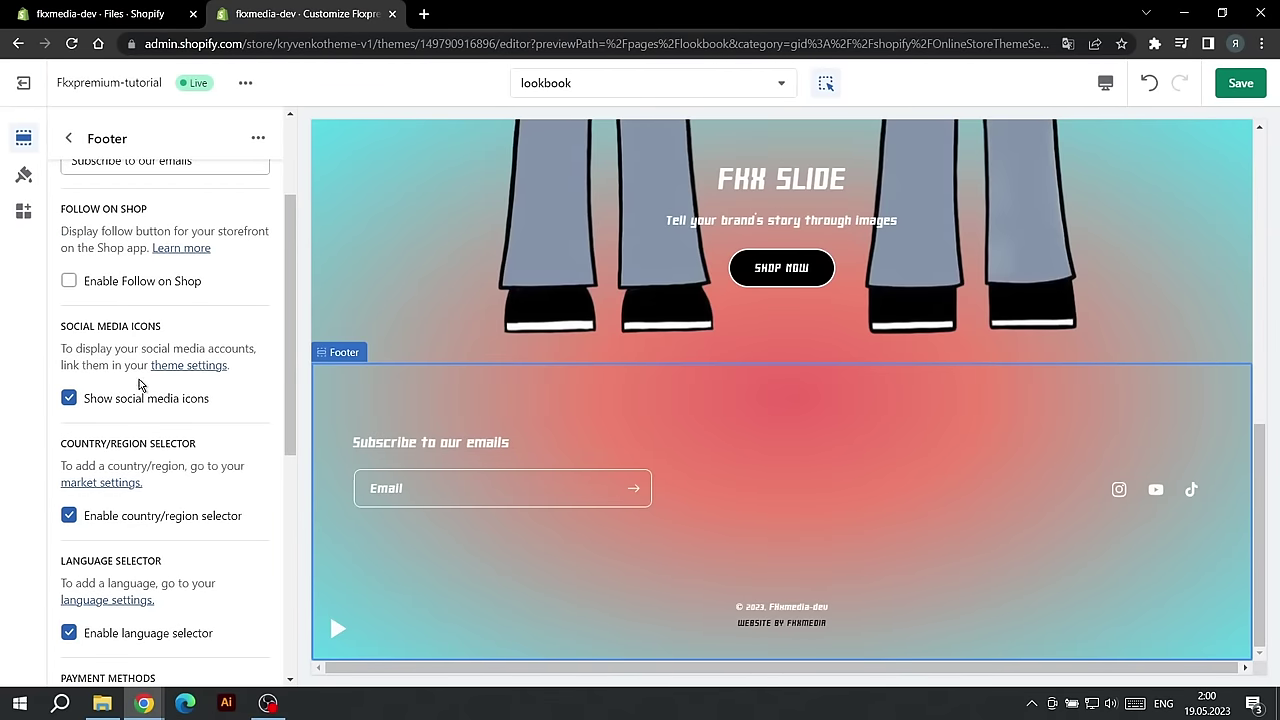
pyautogui.click(24, 178)
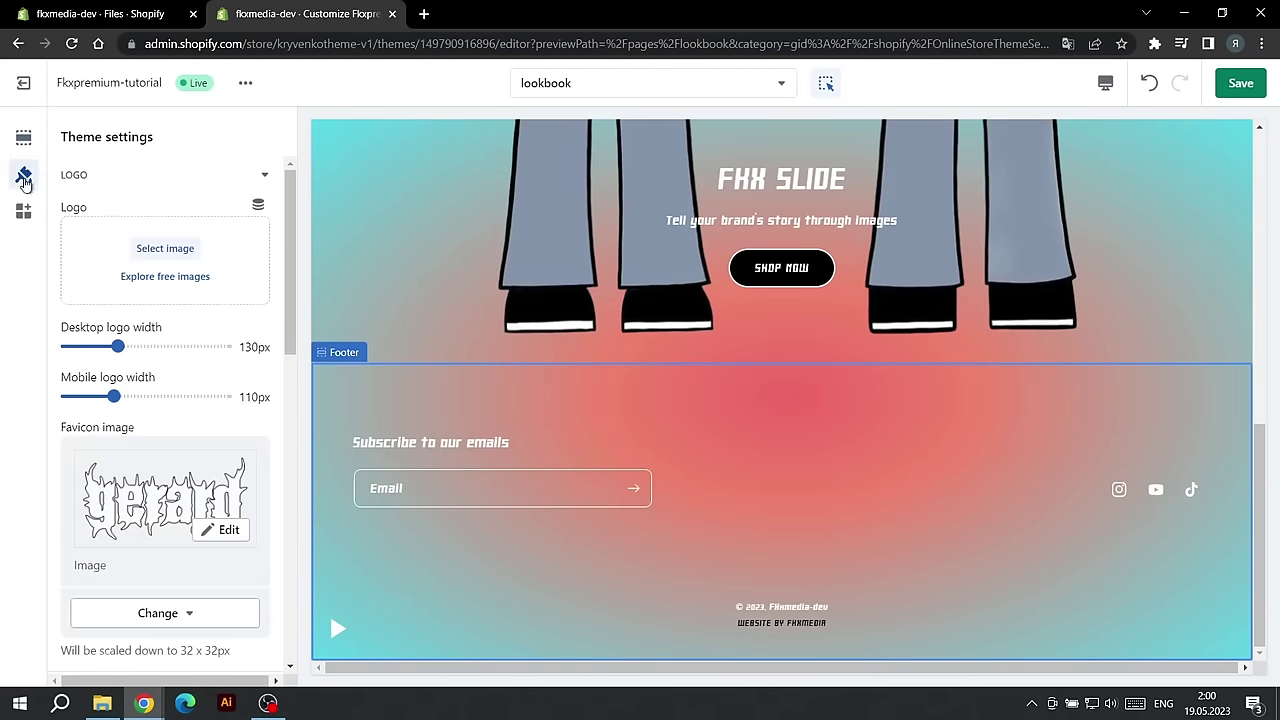
# Step: Close the Logo group and expand Social media to show the Instagram, YouTube and TikTok links
pyautogui.click(110, 177)
pyautogui.scroll(-1, 129, 385)
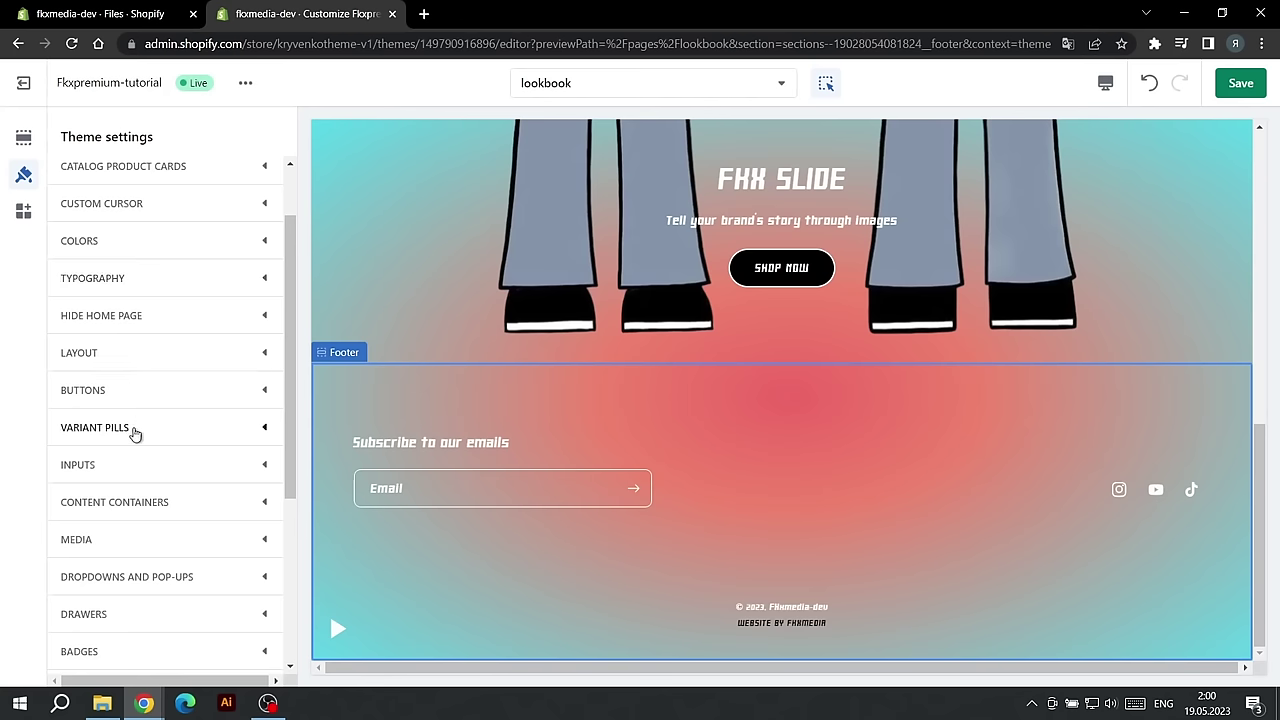
pyautogui.scroll(-2, 135, 432)
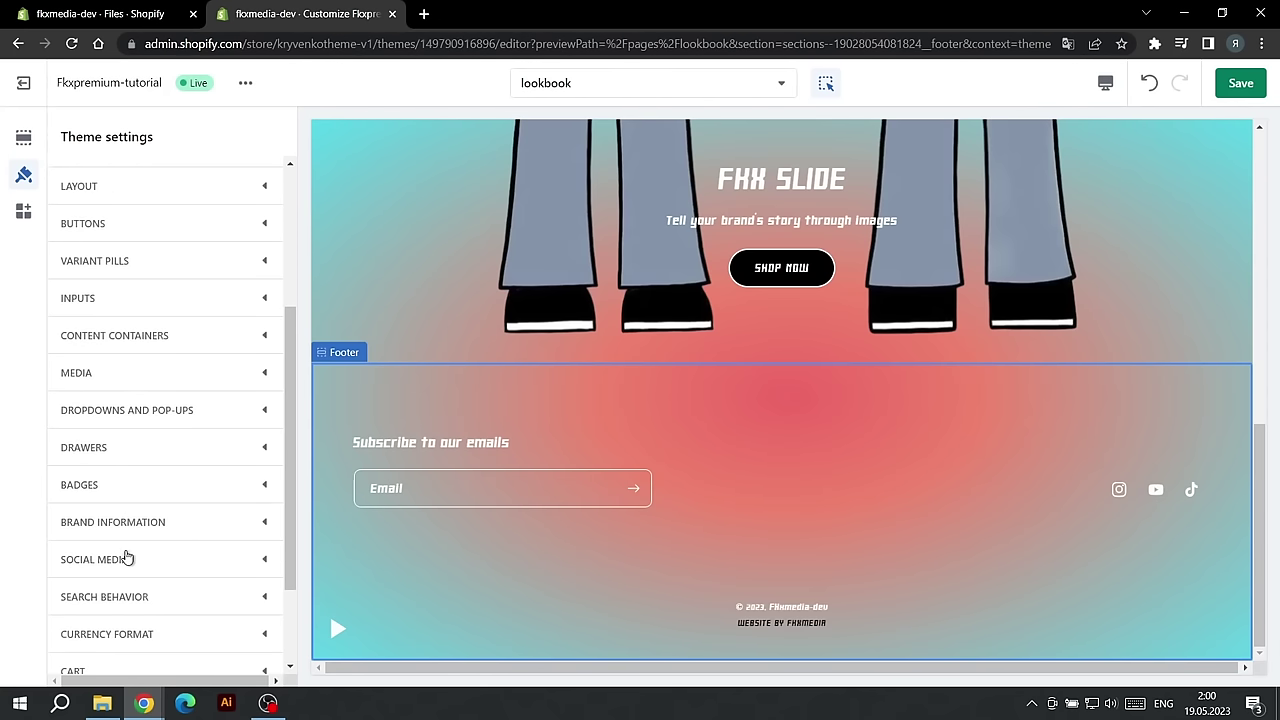
pyautogui.click(127, 557)
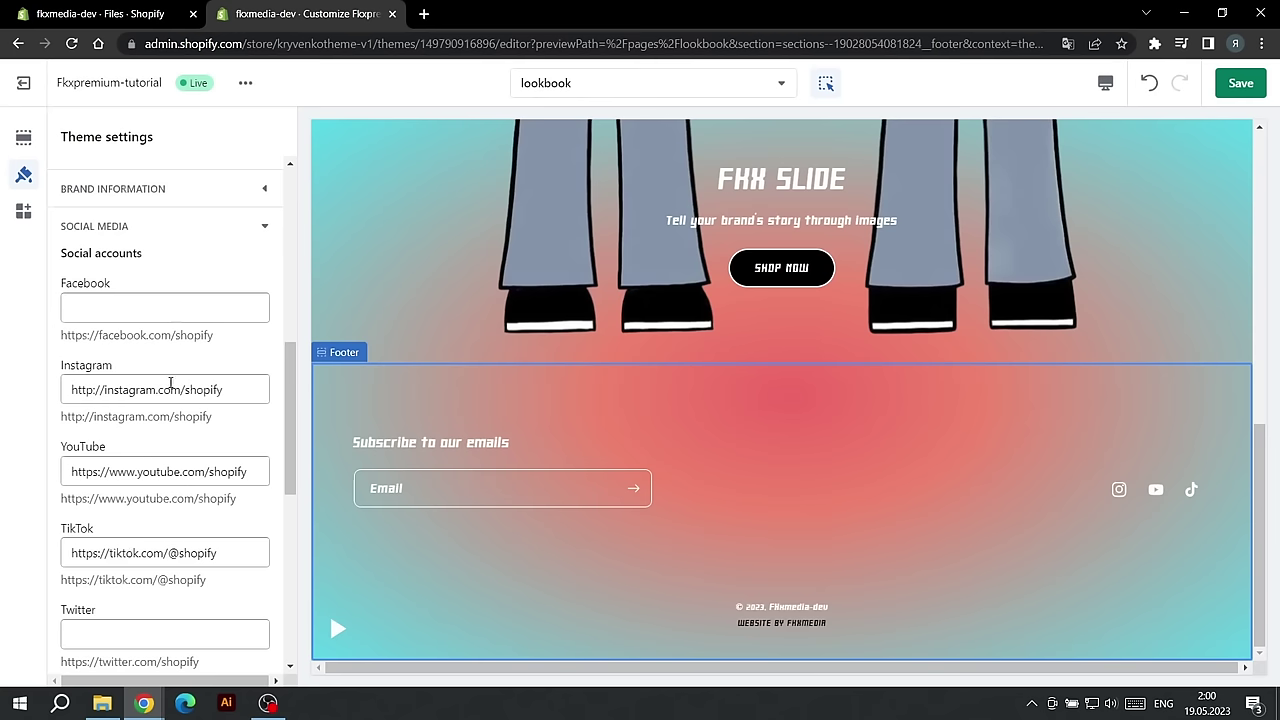